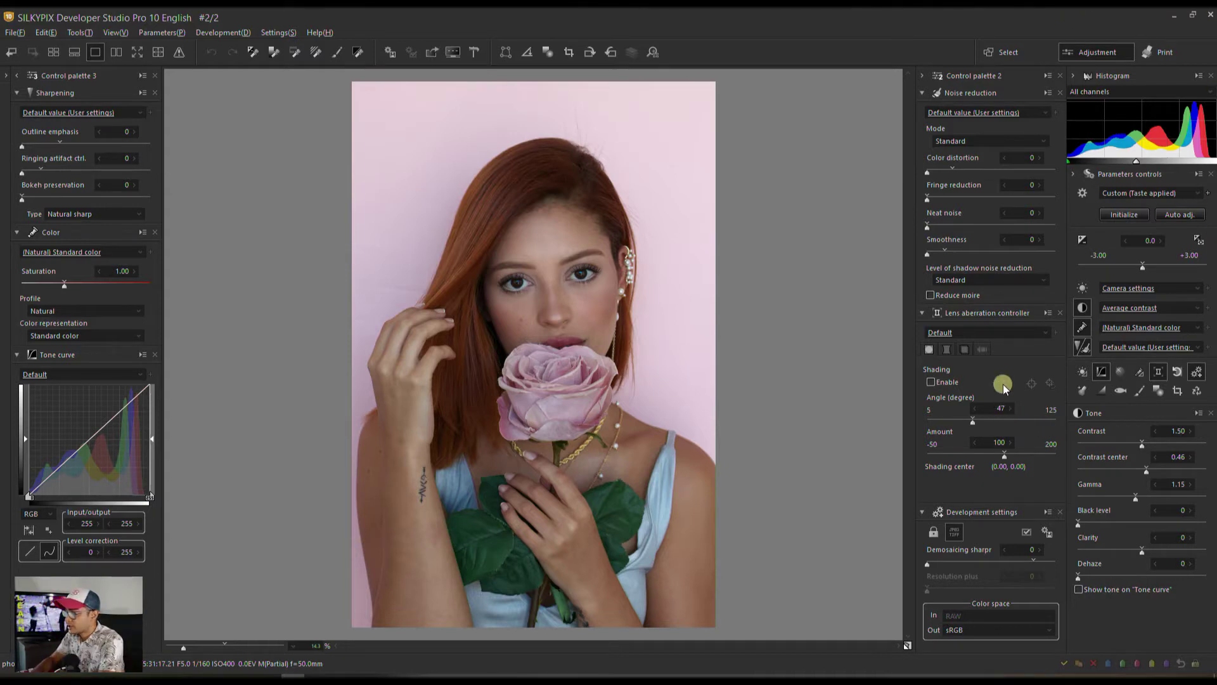
# Show the Lens profile correction settings and bring up the White balance palette
pyautogui.click(983, 351)
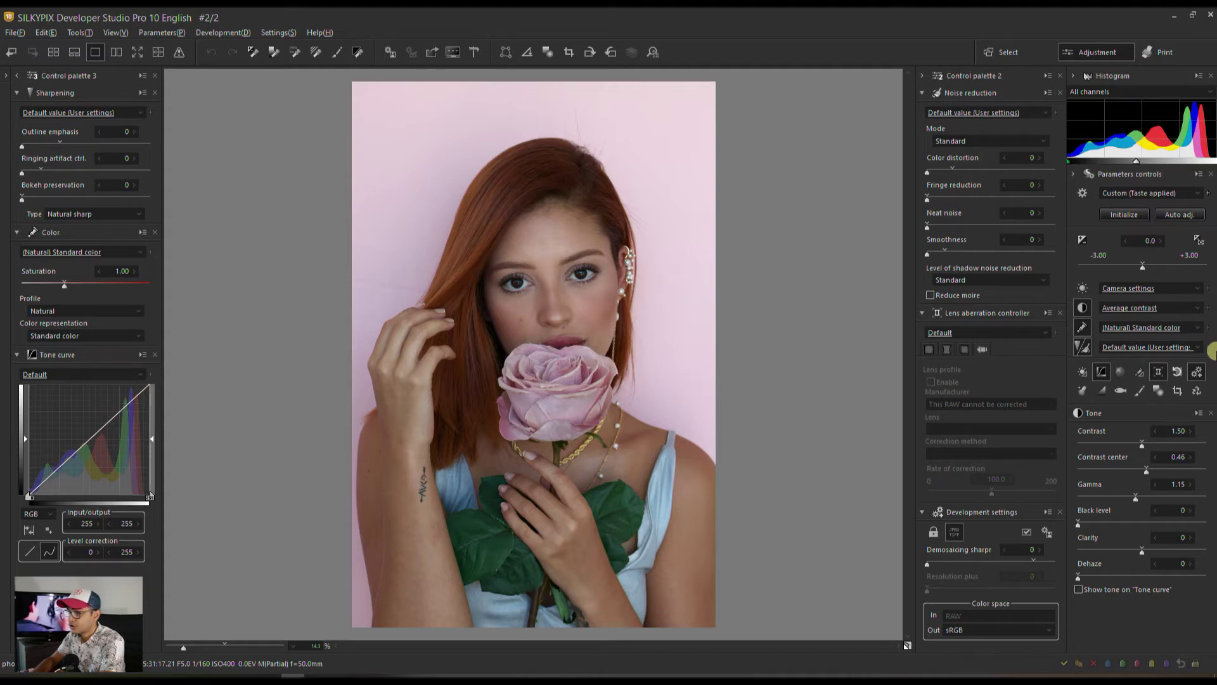
pyautogui.click(1081, 292)
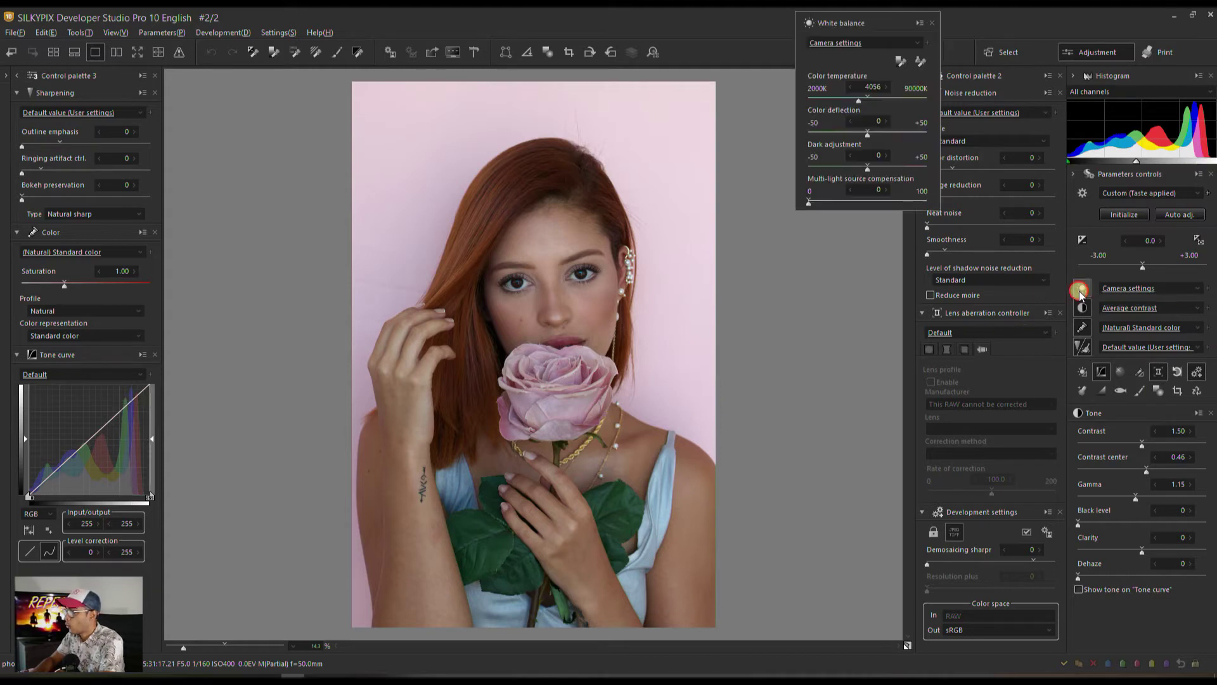
# Sample the model's cheek twice with the skin-colour picker, giving Custom white balance 4297 K, deflection -4
pyautogui.click(920, 66)
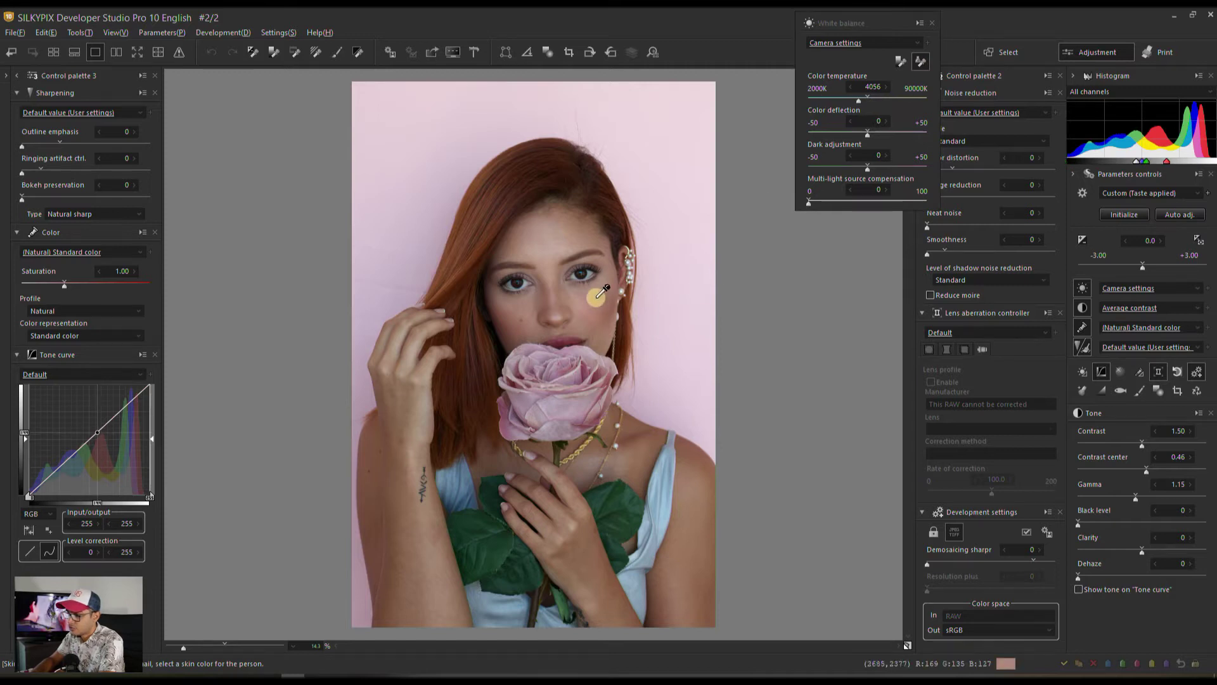
pyautogui.click(579, 305)
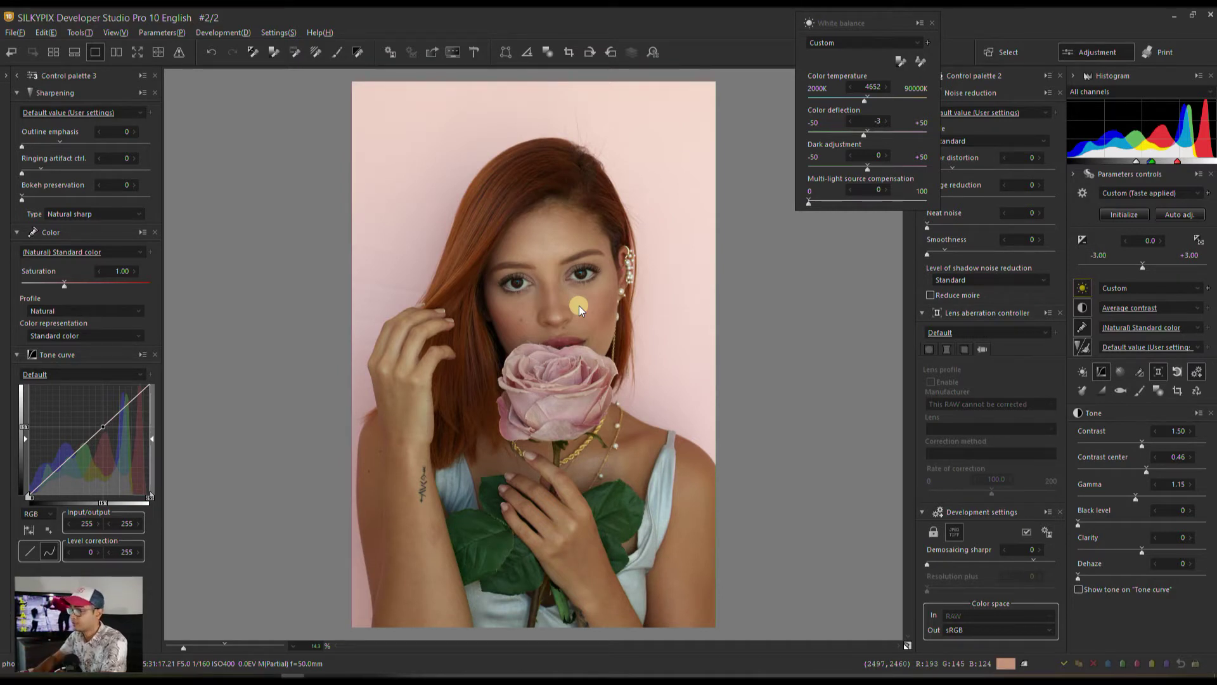
pyautogui.click(919, 61)
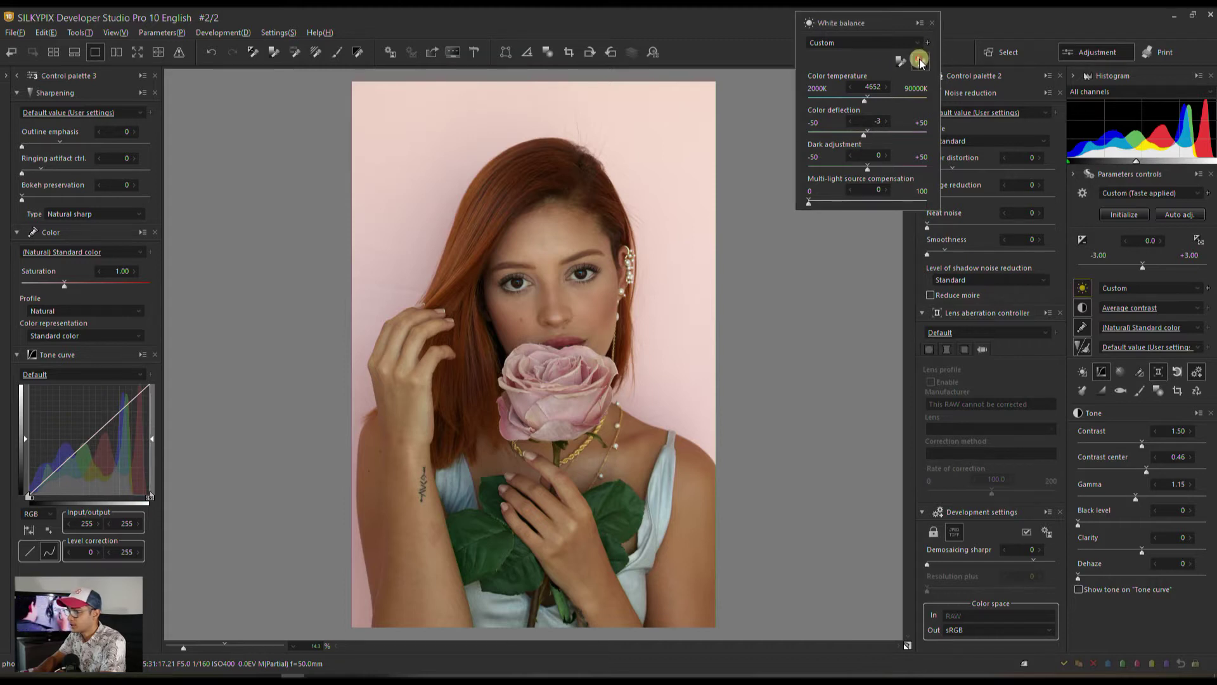
pyautogui.click(609, 305)
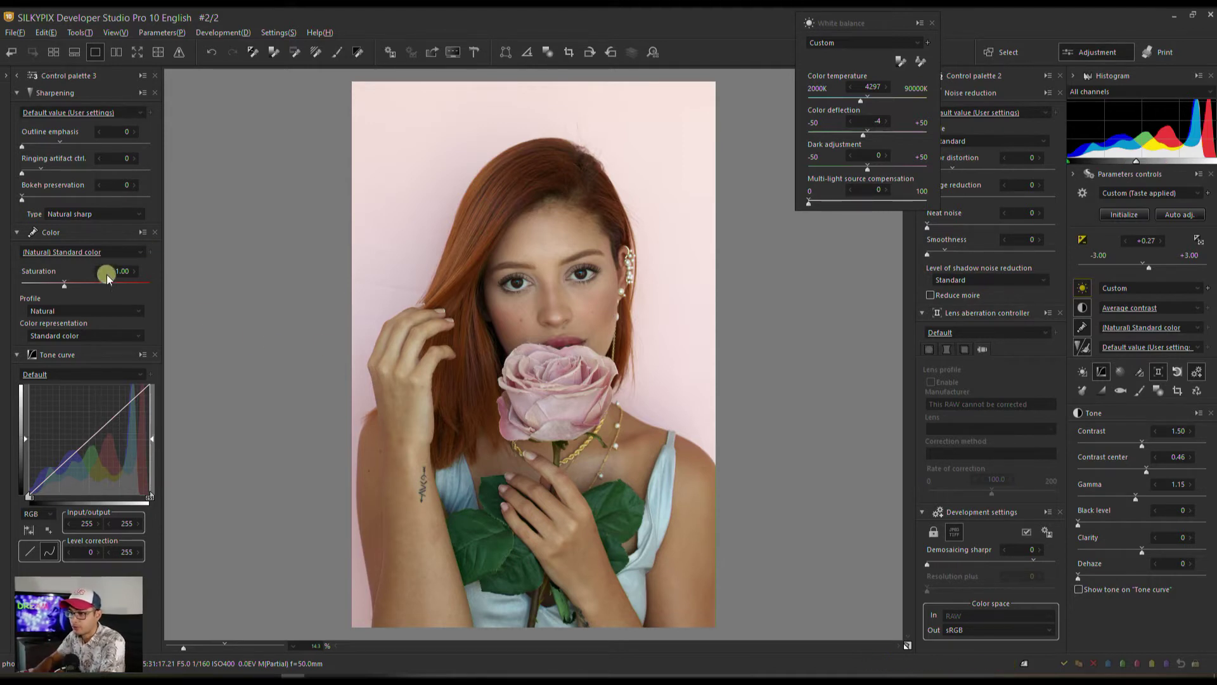
# Render the portrait in Portrait color 2 and raise saturation to 1.10
pyautogui.click(75, 333)
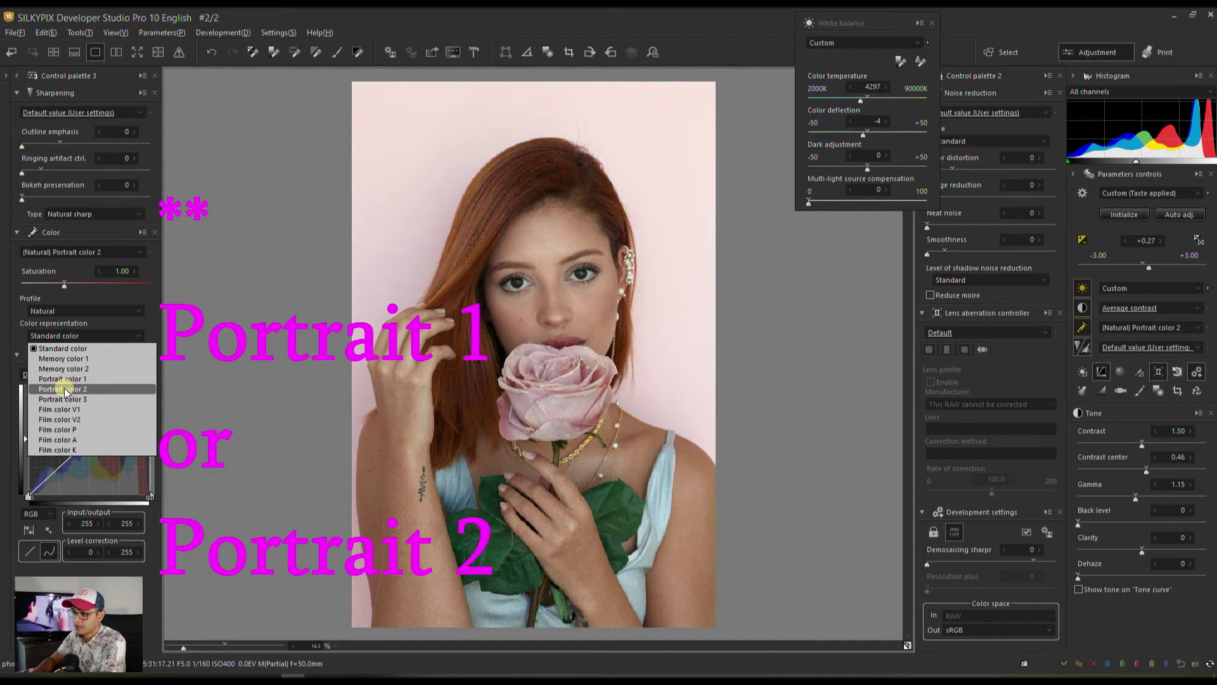
pyautogui.click(63, 388)
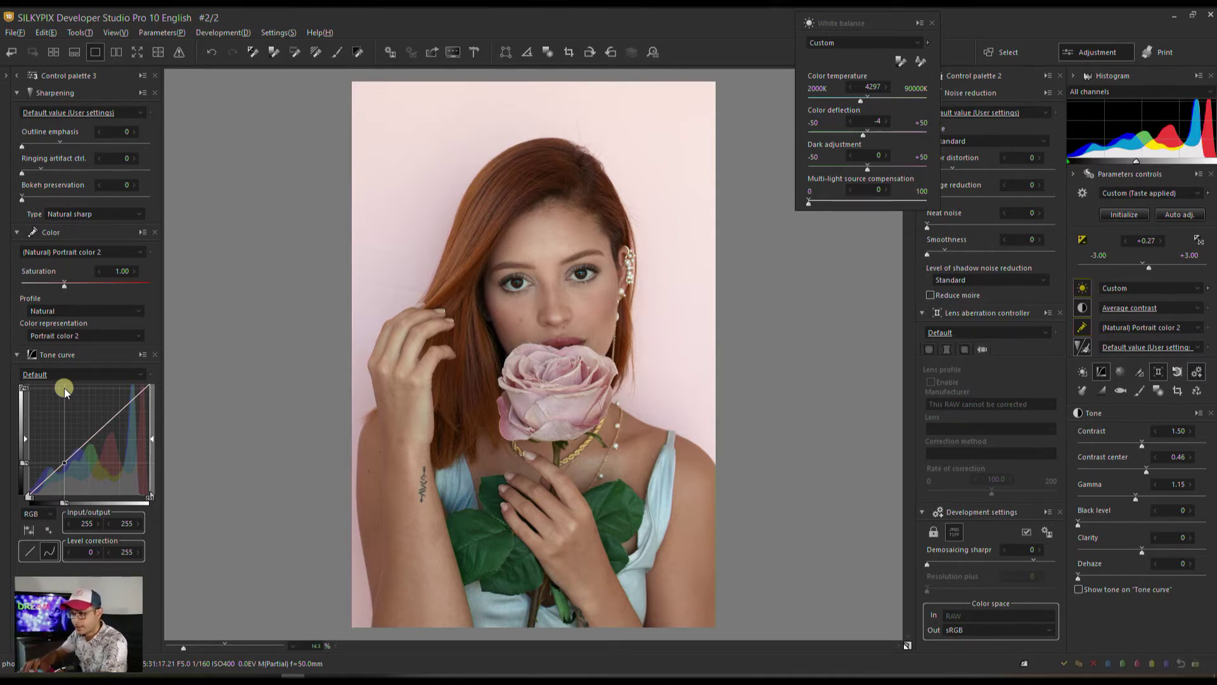
pyautogui.moveTo(60, 274); pyautogui.dragTo(70, 287)
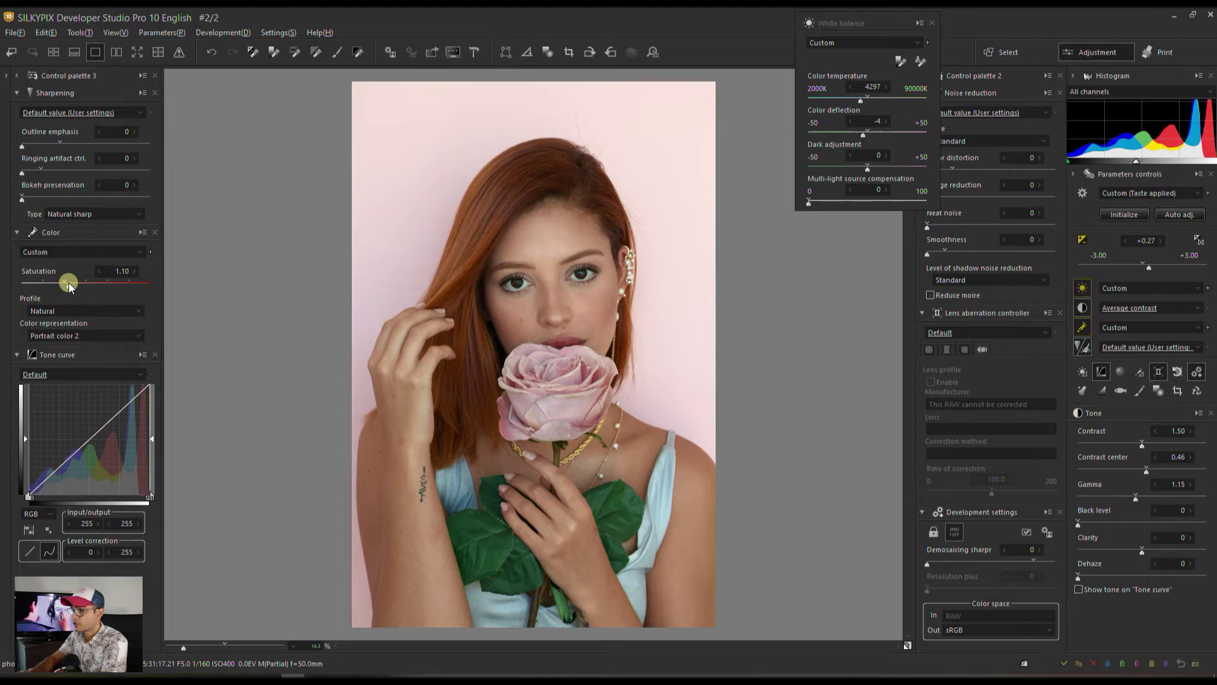
pyautogui.click(1156, 391)
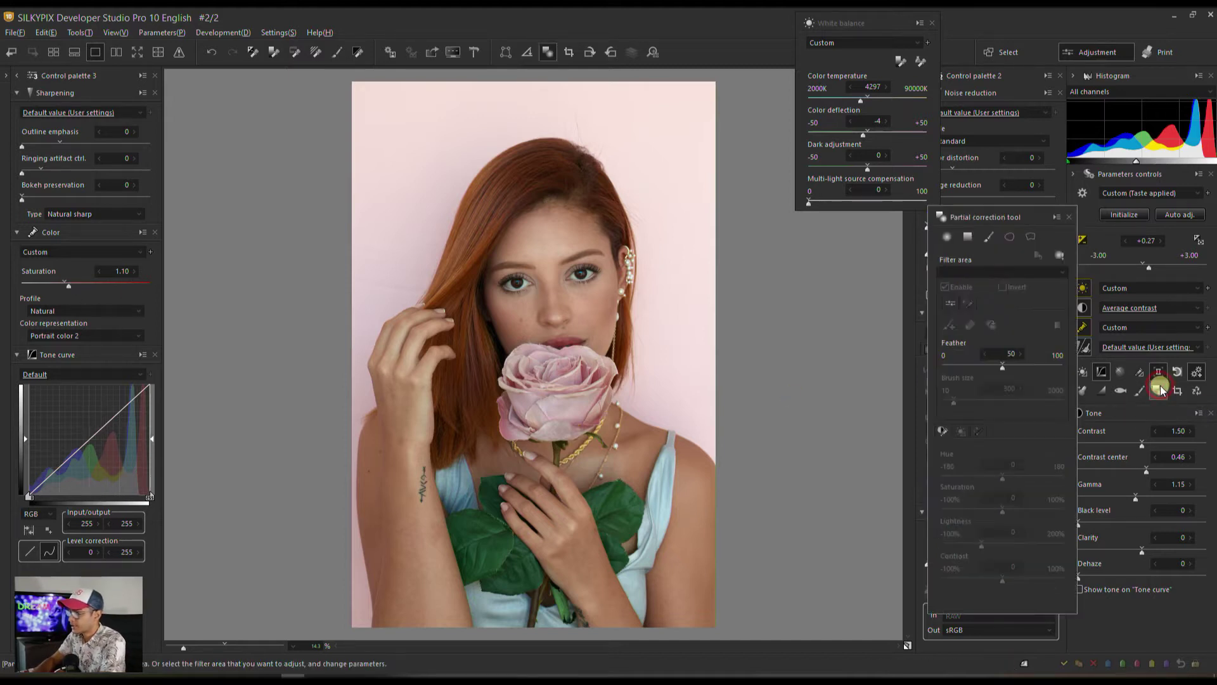
# Place ten polygon outline points around the rose's edges as a correction area
pyautogui.click(1032, 238)
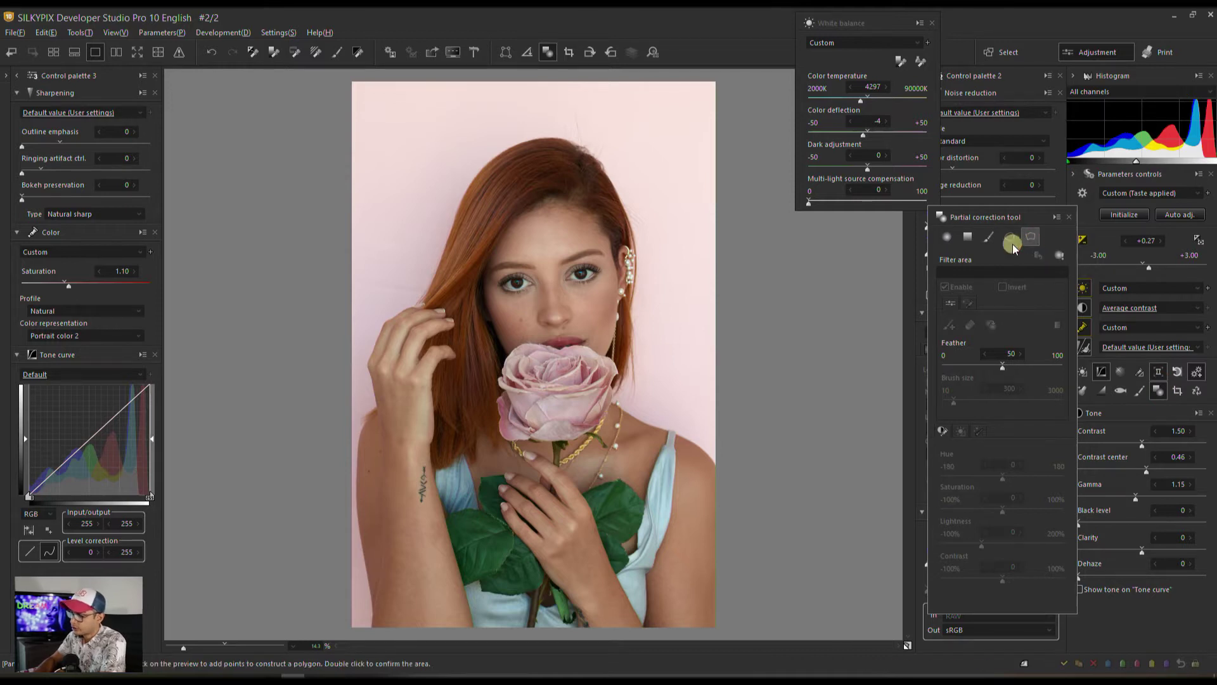
pyautogui.click(526, 353)
pyautogui.click(569, 355)
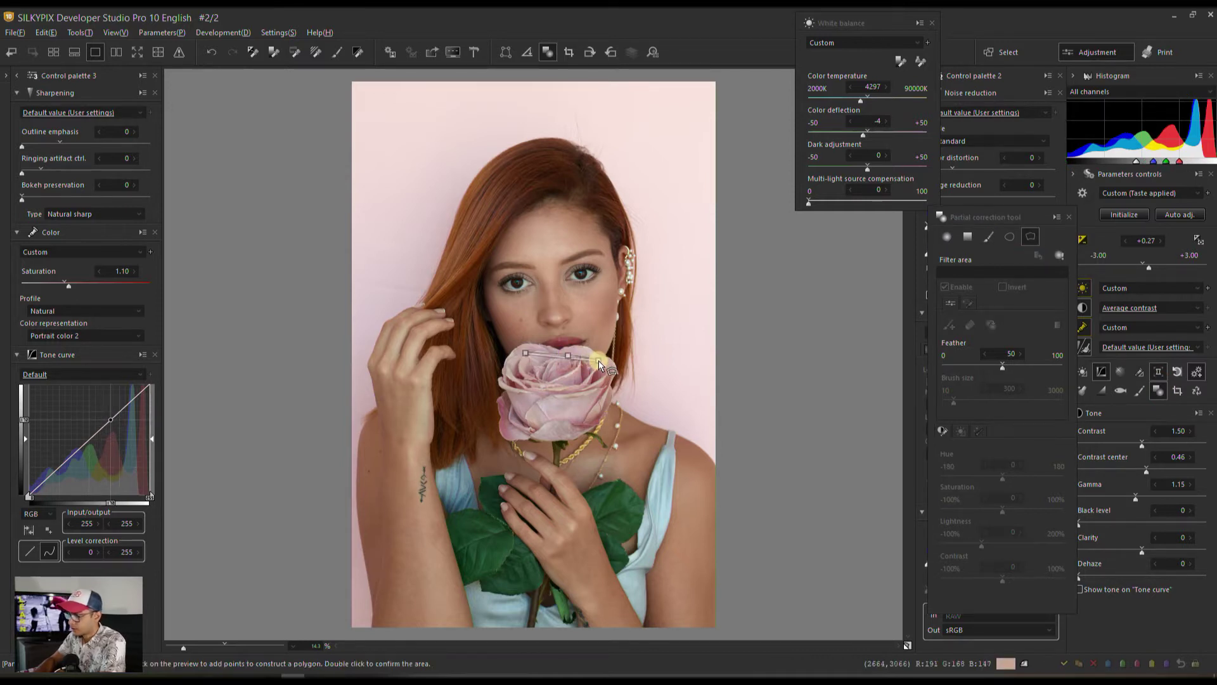
pyautogui.click(598, 360)
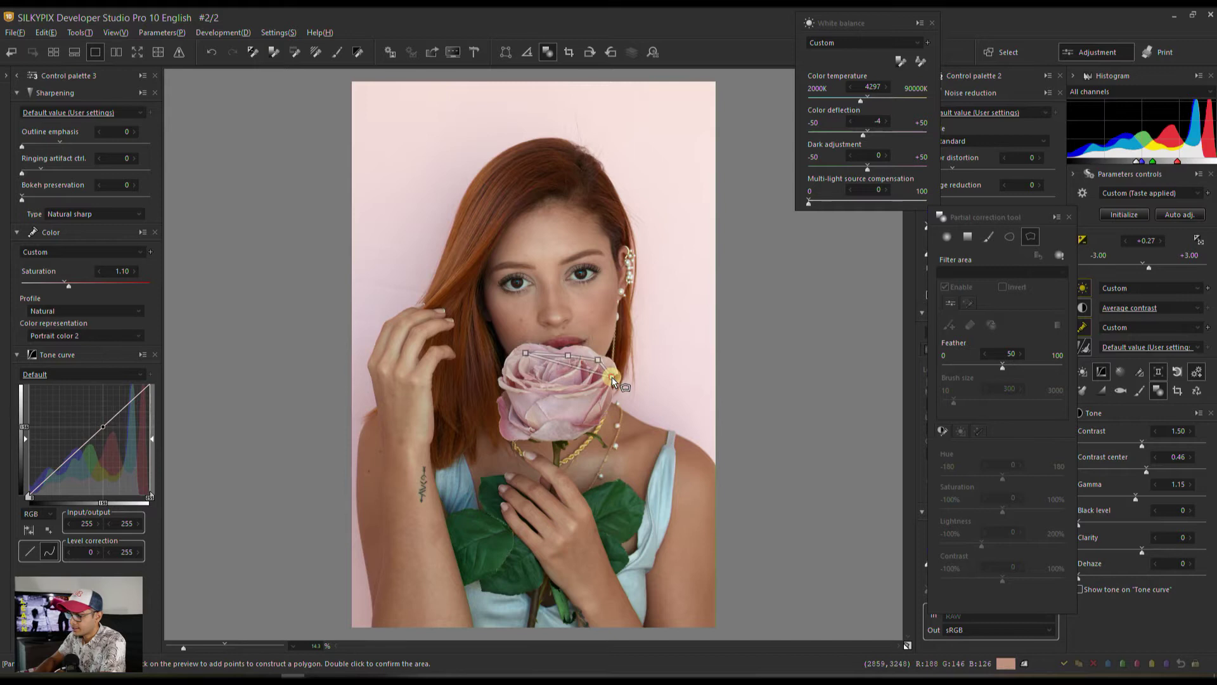
pyautogui.click(611, 376)
pyautogui.click(601, 381)
pyautogui.click(601, 401)
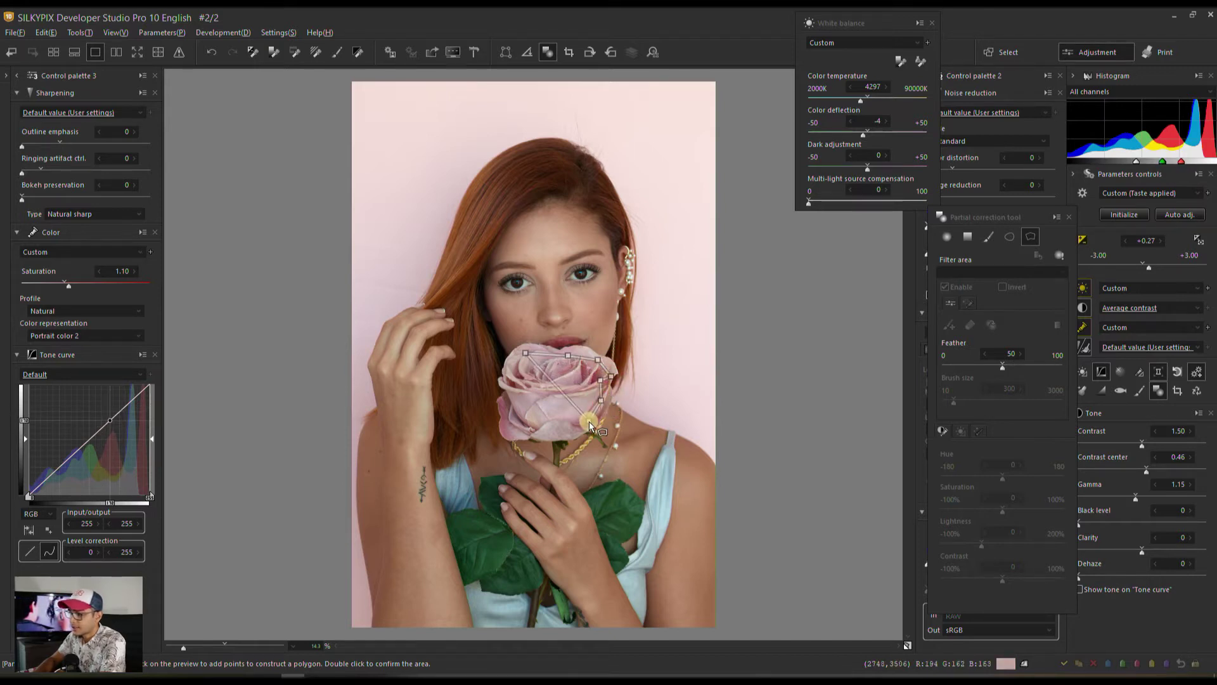
pyautogui.click(587, 422)
pyautogui.click(556, 430)
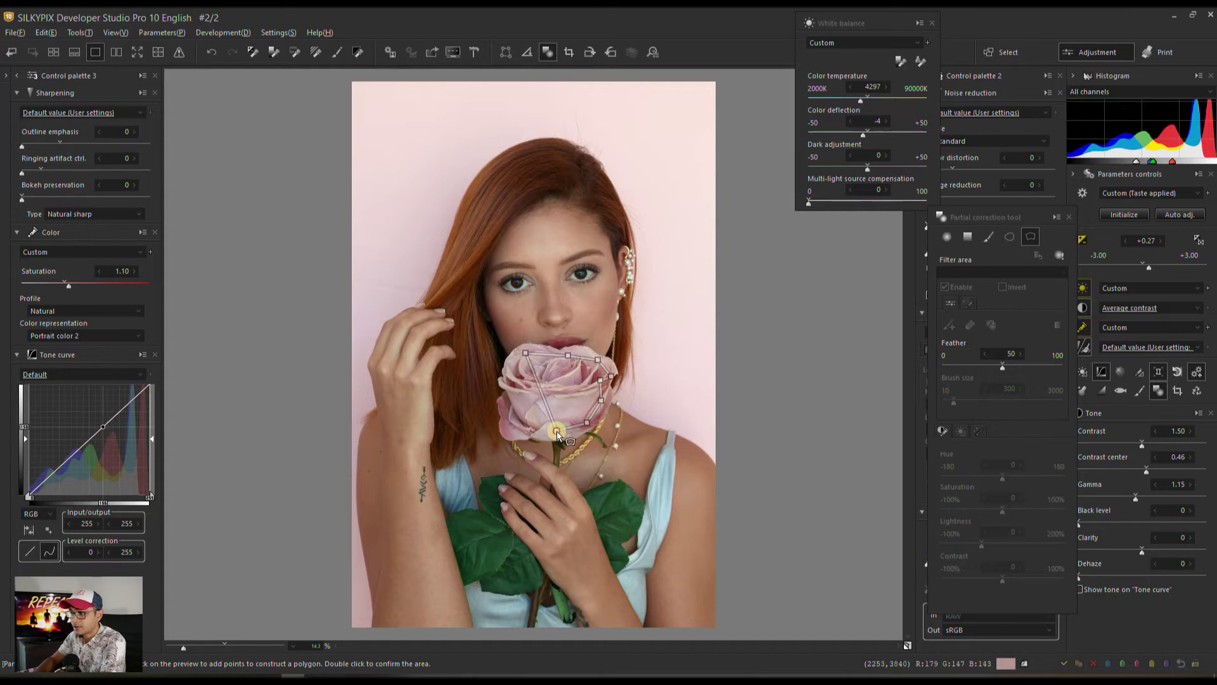
pyautogui.click(518, 429)
pyautogui.click(508, 406)
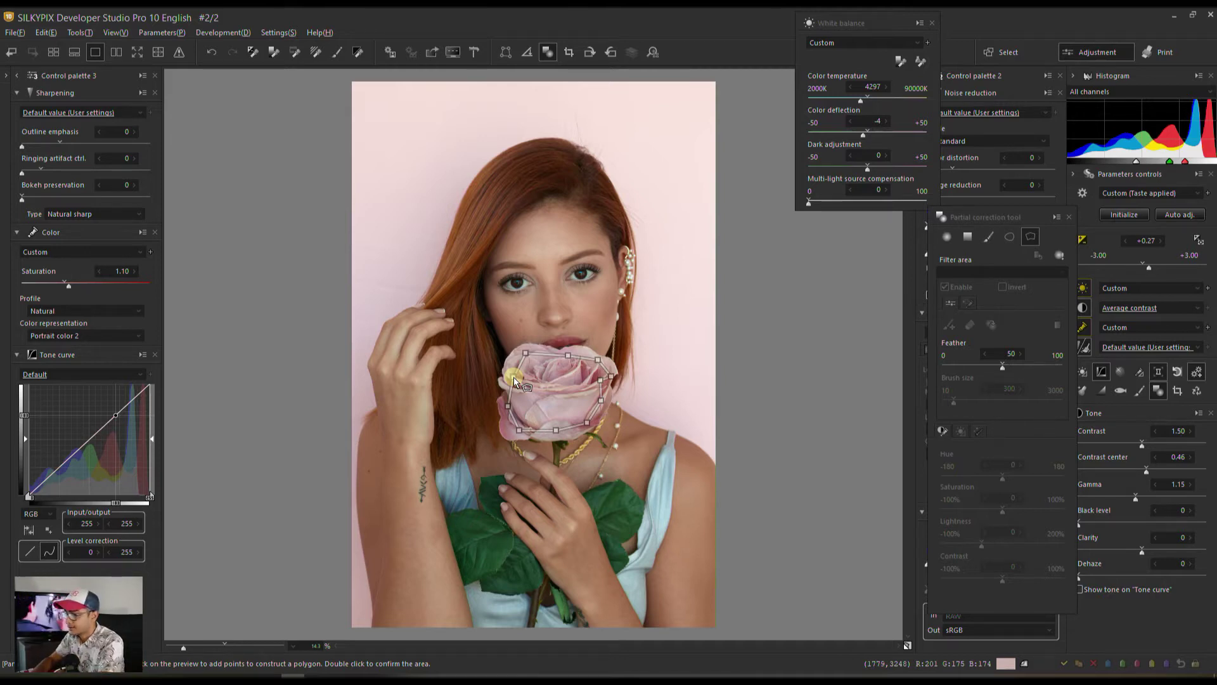
# Close the rose polygon, set its edge feather to 17, and reshape the lower-left outline
pyautogui.doubleClick(519, 369)
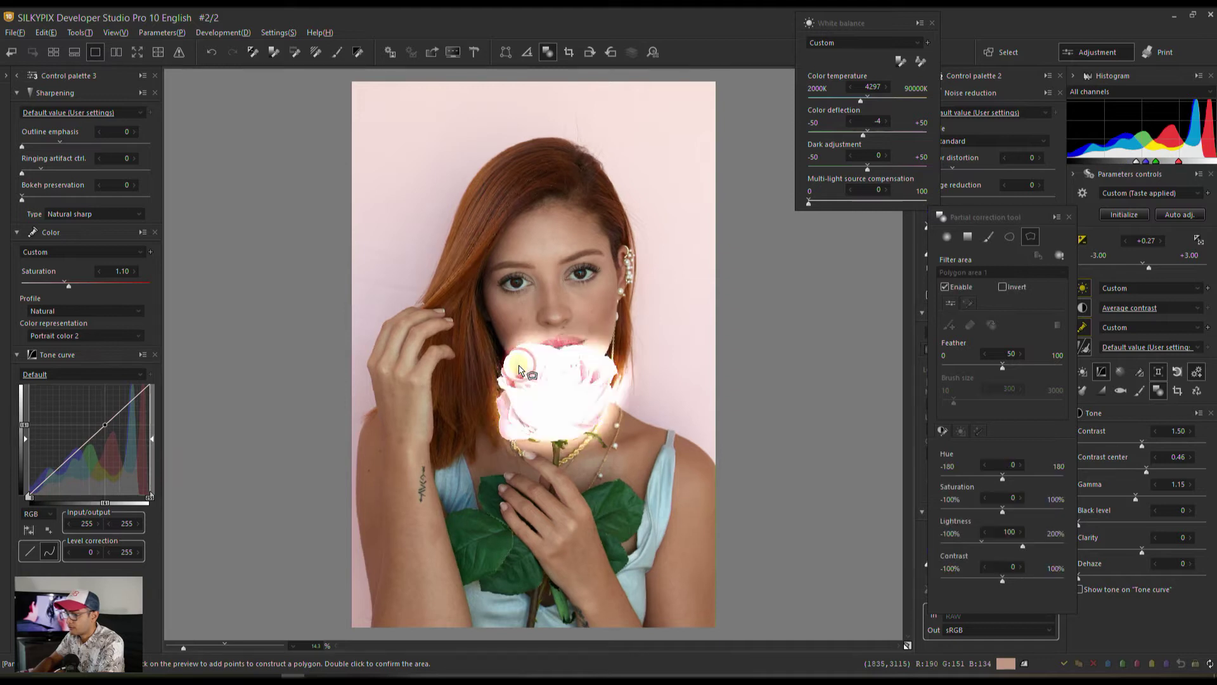
pyautogui.click(963, 366)
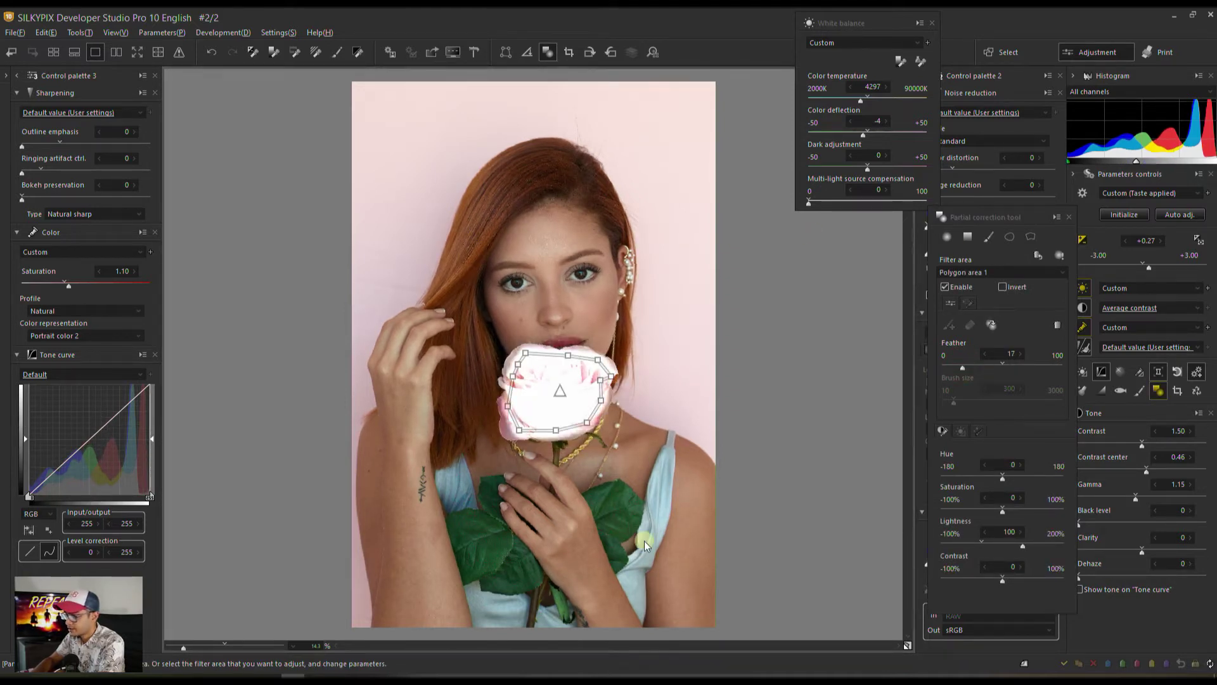
pyautogui.moveTo(517, 431); pyautogui.dragTo(508, 428)
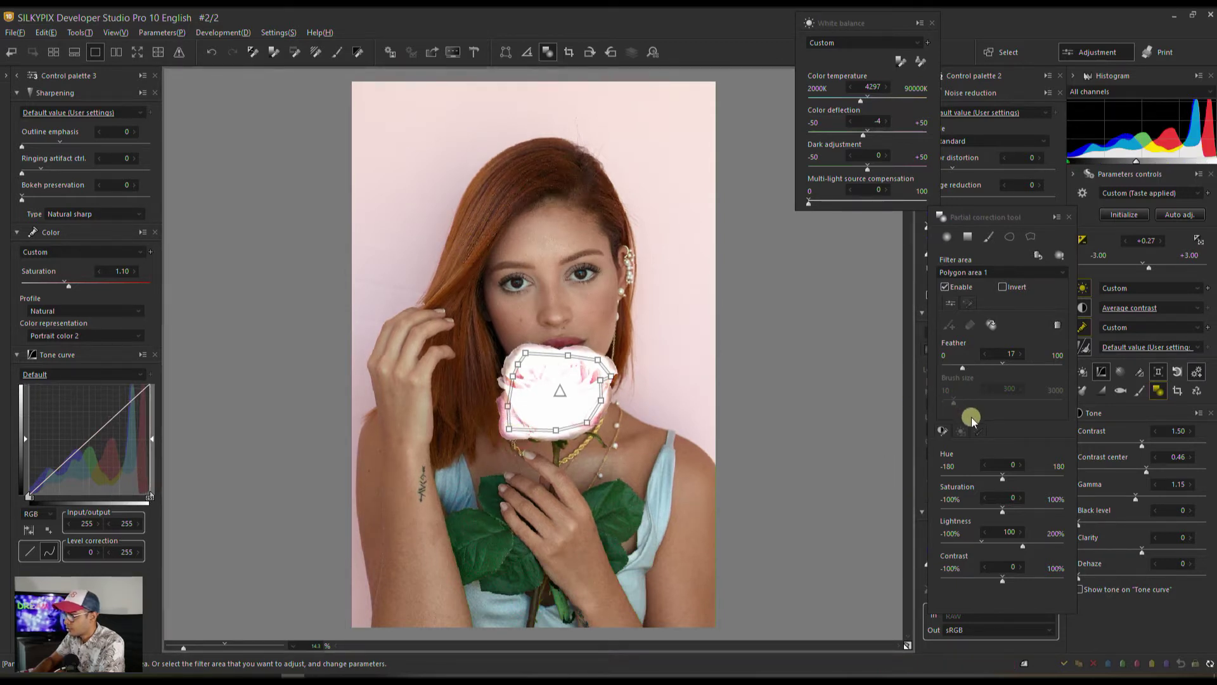
# Target the rose's colour (range 146) with hue 79, saturation 66% and lightness 9, widening the left edge
pyautogui.click(967, 303)
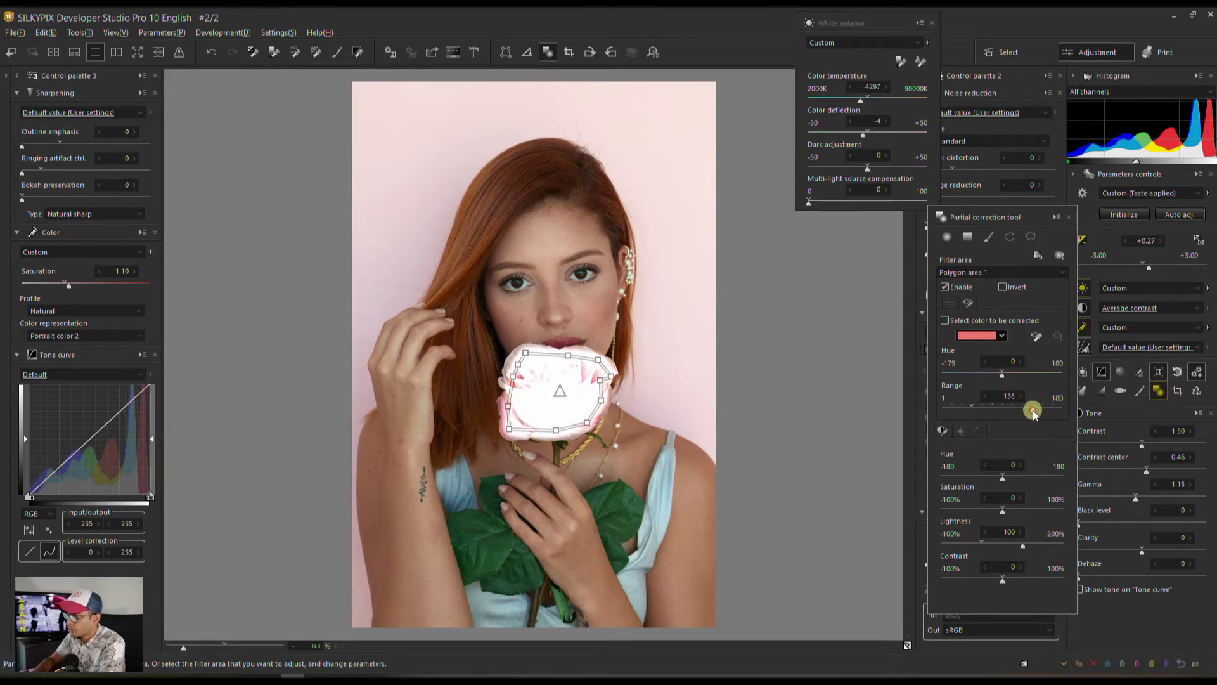
pyautogui.click(1032, 410)
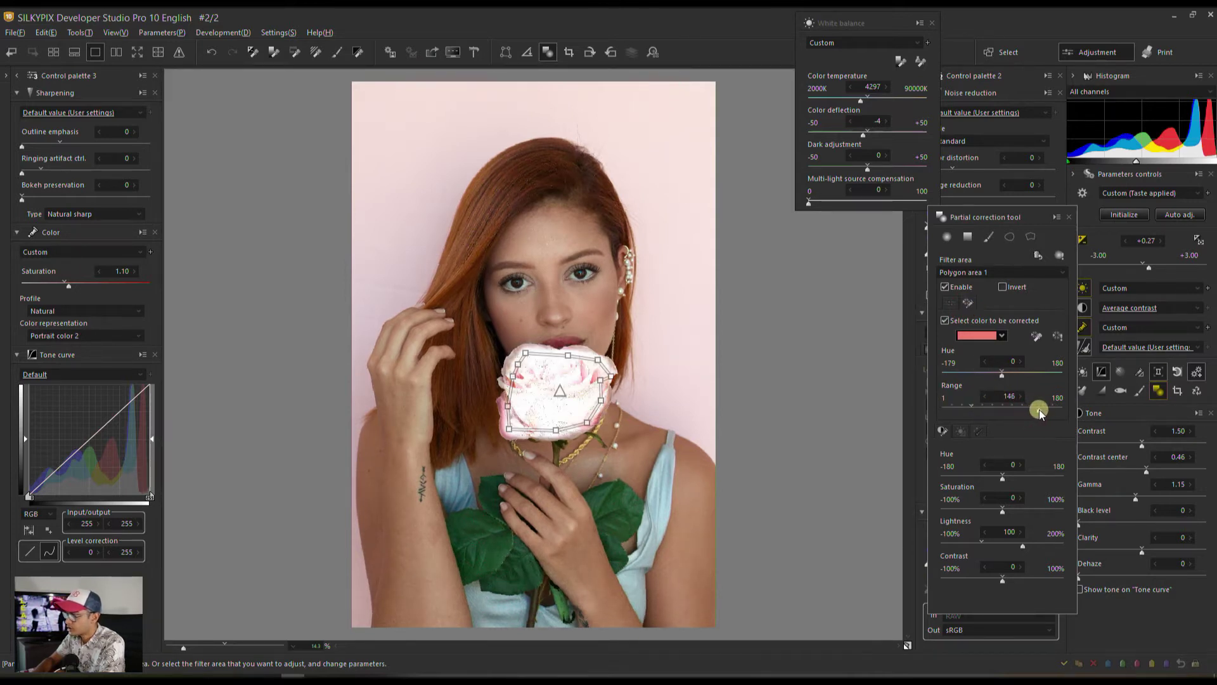
pyautogui.moveTo(1040, 412); pyautogui.dragTo(1044, 411)
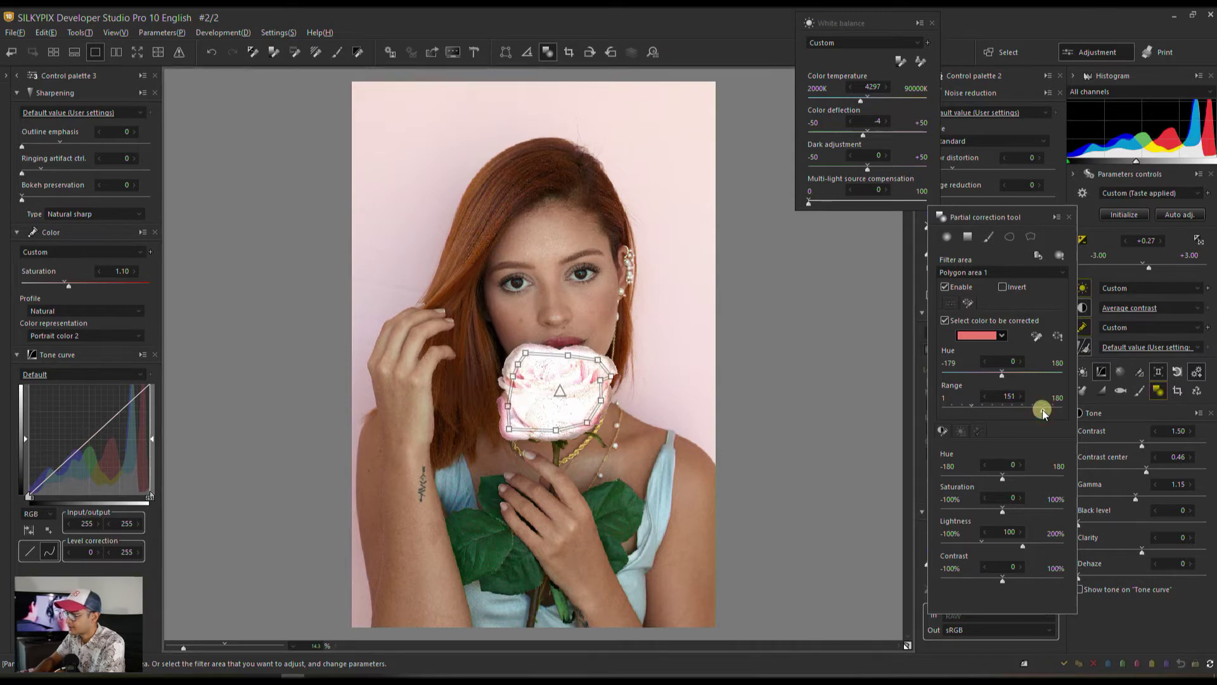
pyautogui.click(984, 539)
pyautogui.click(1037, 336)
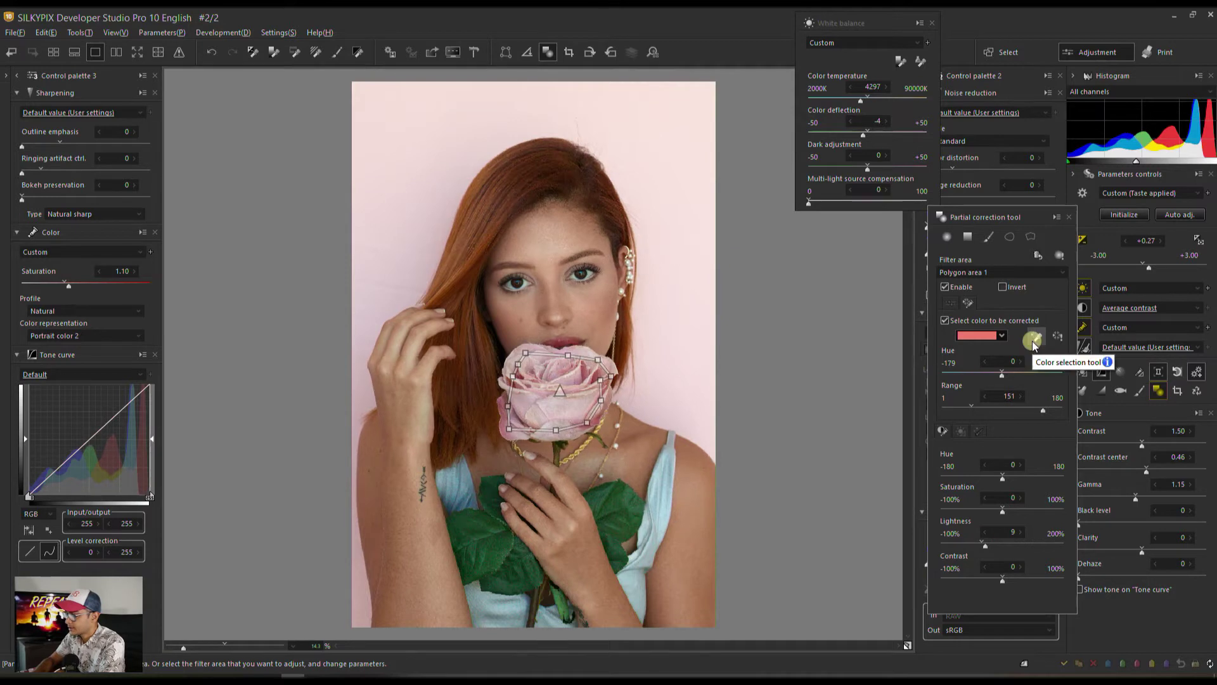
pyautogui.click(558, 388)
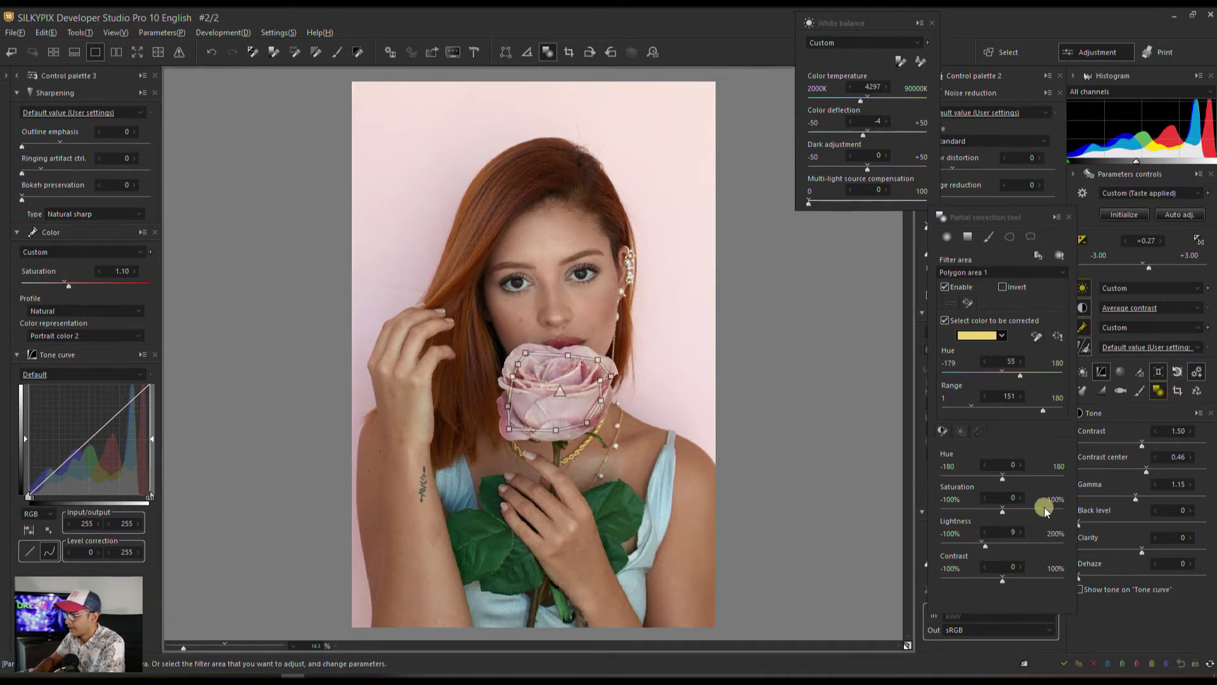
pyautogui.click(1044, 510)
pyautogui.moveTo(999, 480); pyautogui.dragTo(1029, 483)
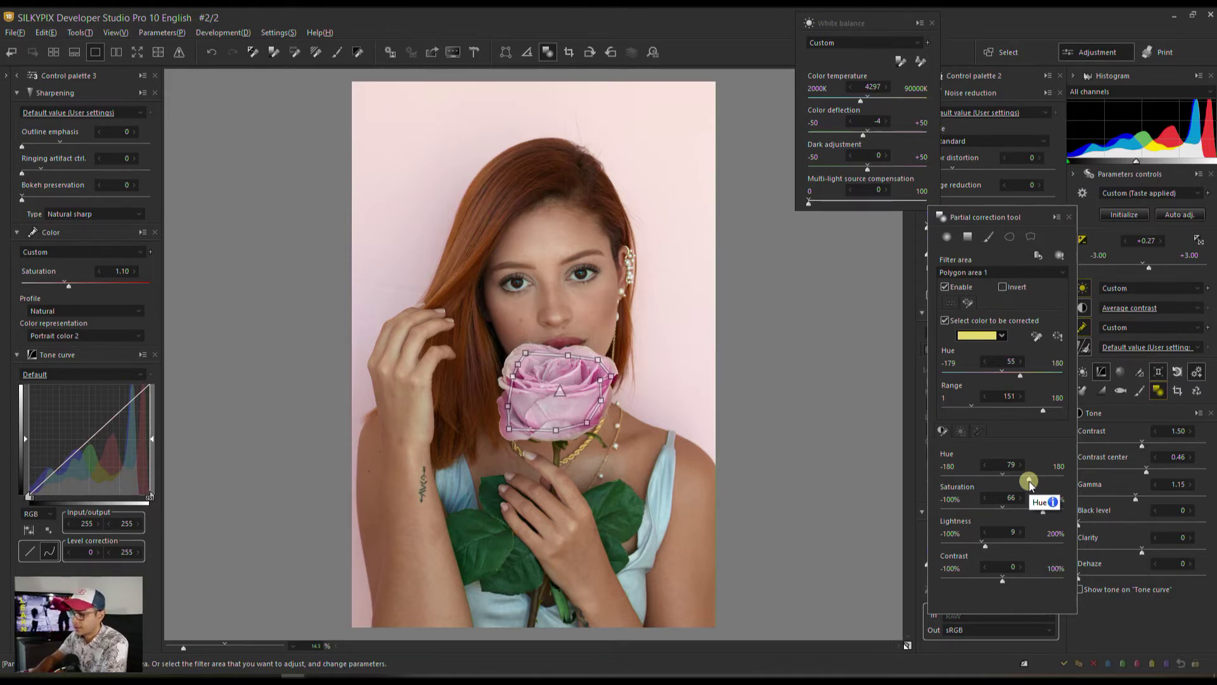
pyautogui.click(503, 404)
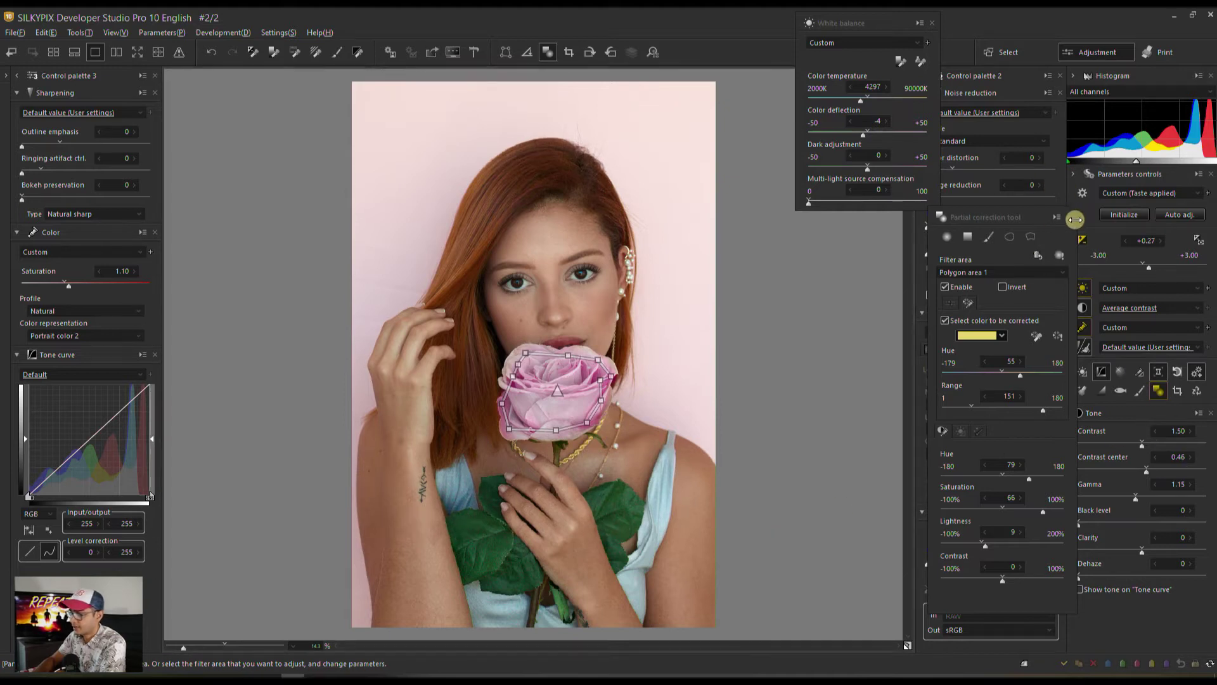
pyautogui.press('Escape')
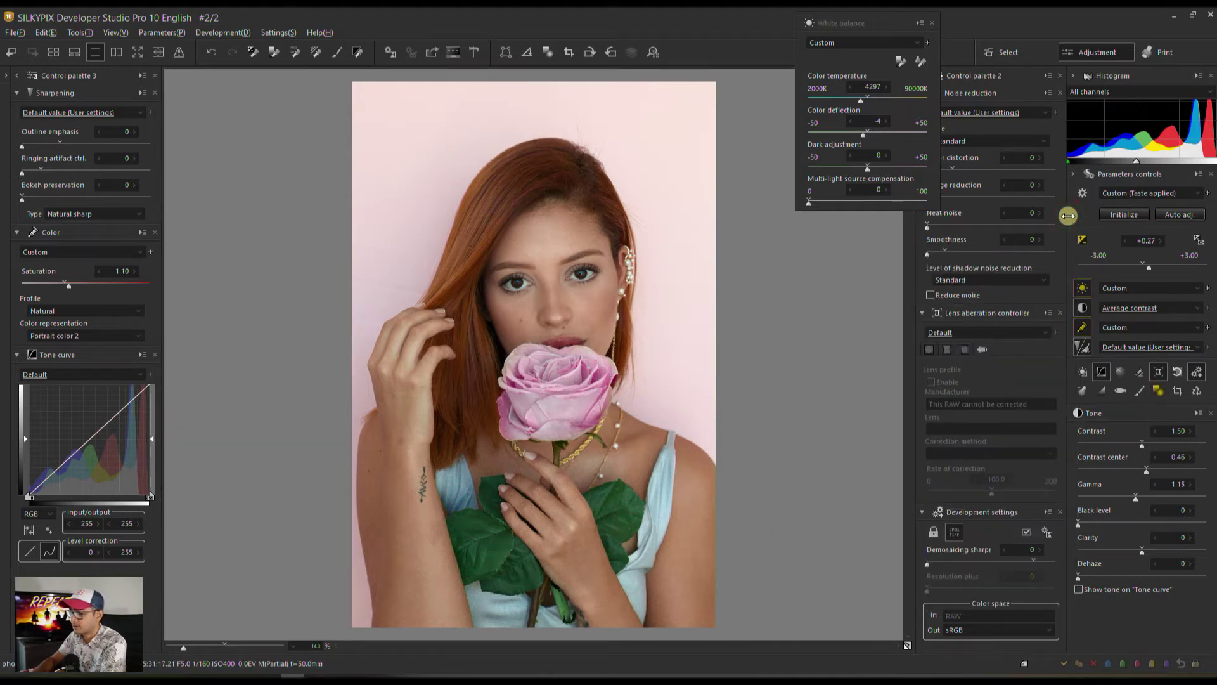
# Eyedrop the leaf green in Fine color controller and set saturation 36, lightness 6, hue -13
pyautogui.click(1136, 372)
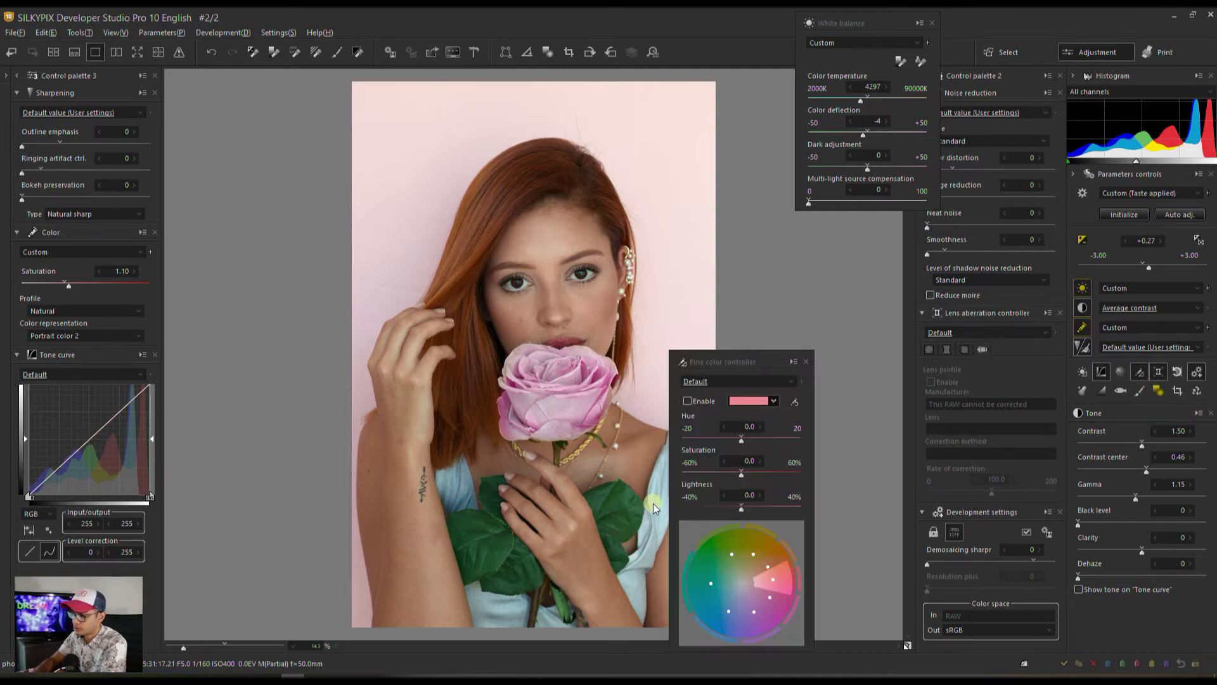
pyautogui.click(482, 539)
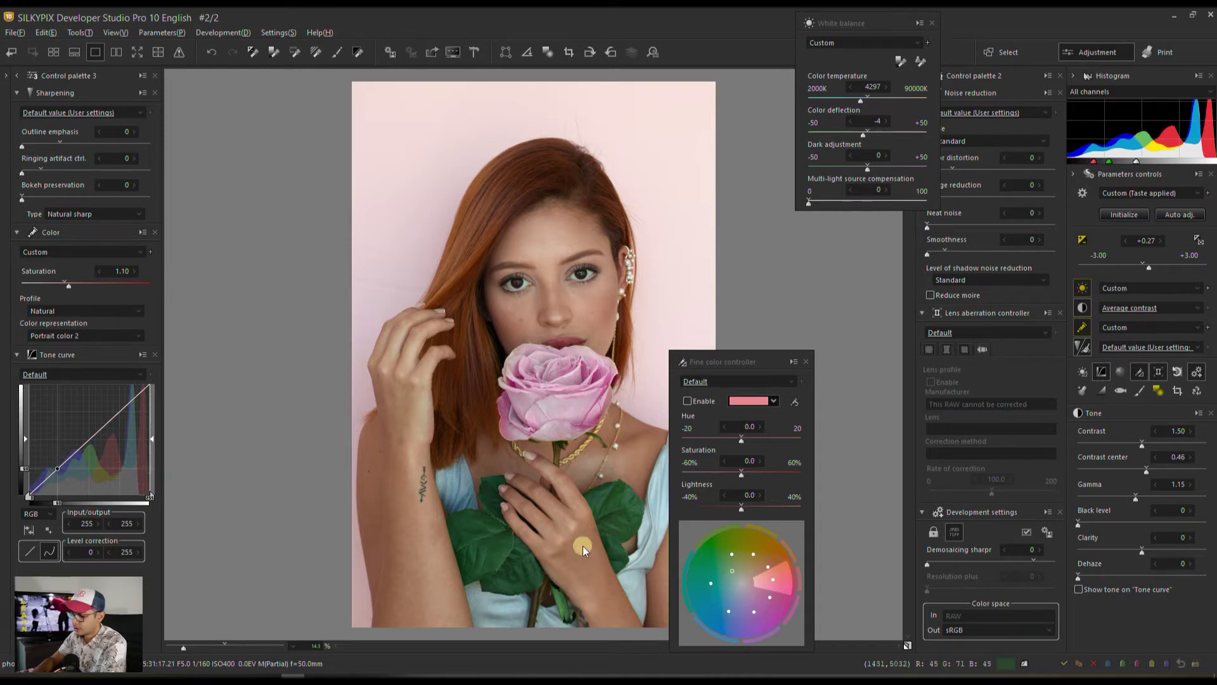
pyautogui.click(776, 470)
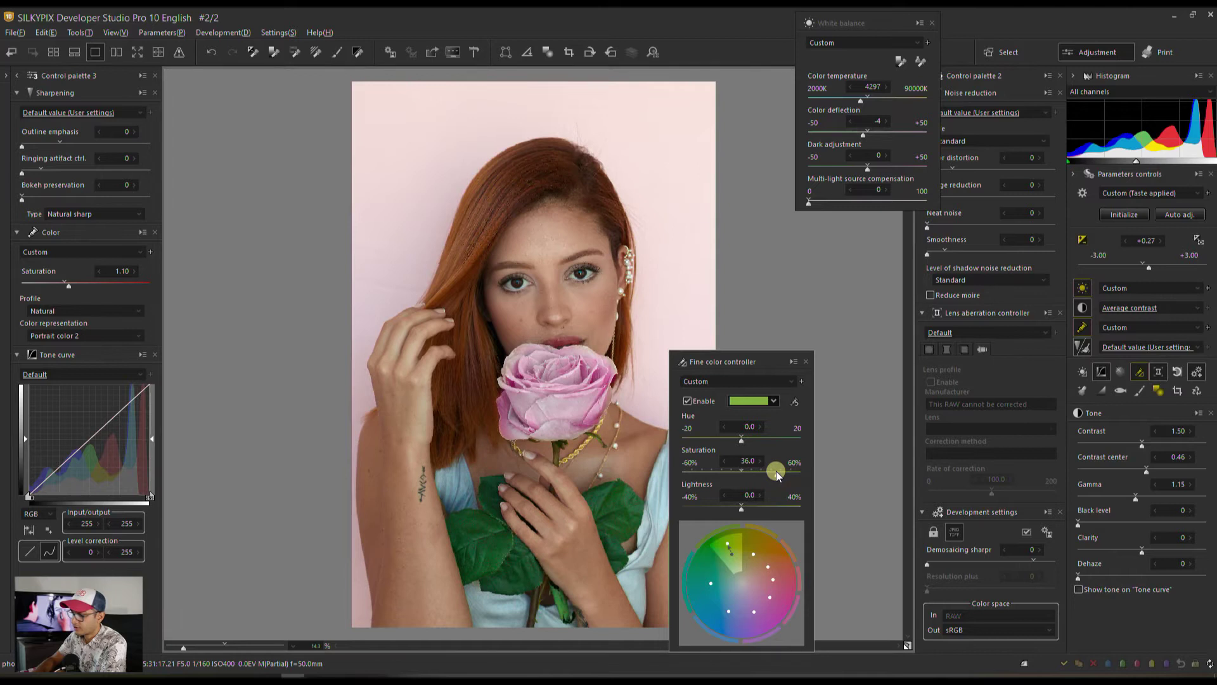
pyautogui.click(750, 508)
pyautogui.click(722, 436)
pyautogui.click(714, 438)
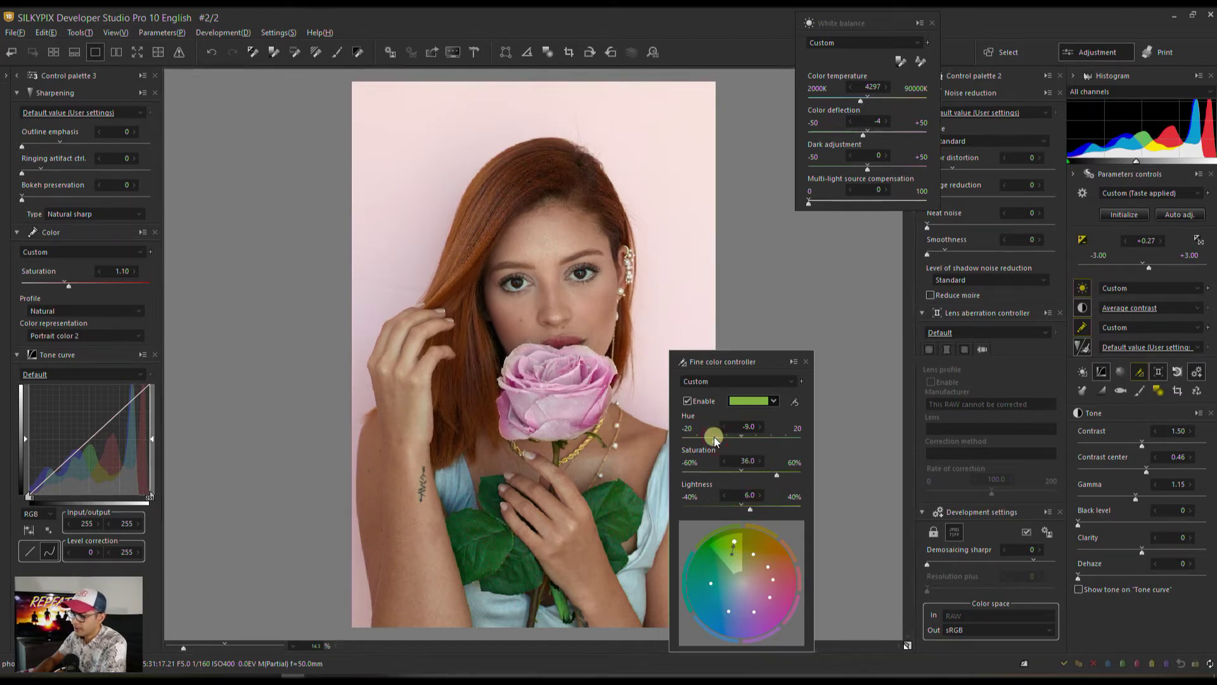
pyautogui.click(705, 436)
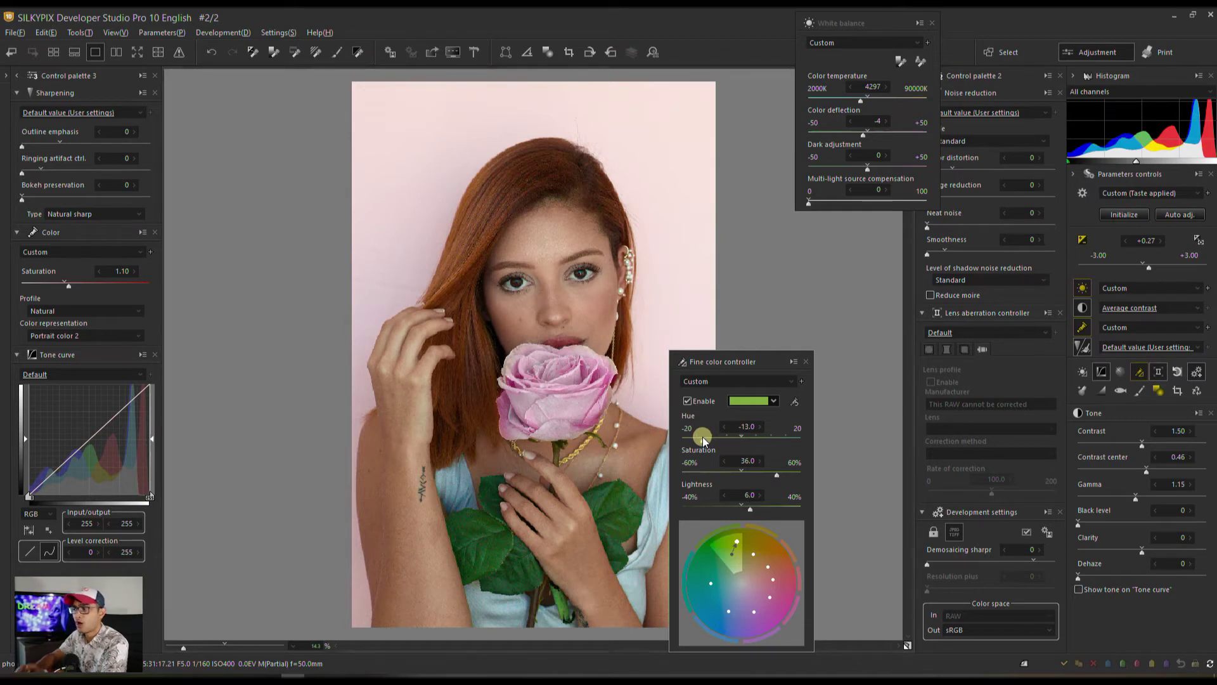
pyautogui.click(806, 362)
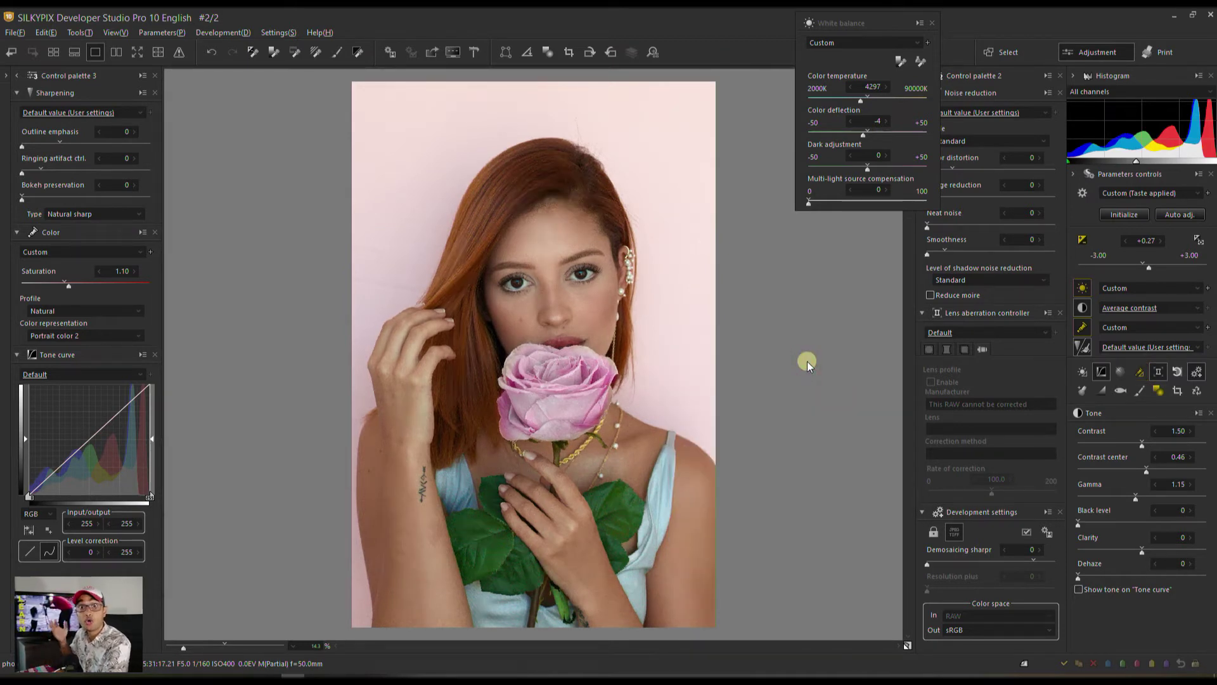
# Compare the edit with the default-parameter rendering, then close the White balance palette
pyautogui.click(906, 645)
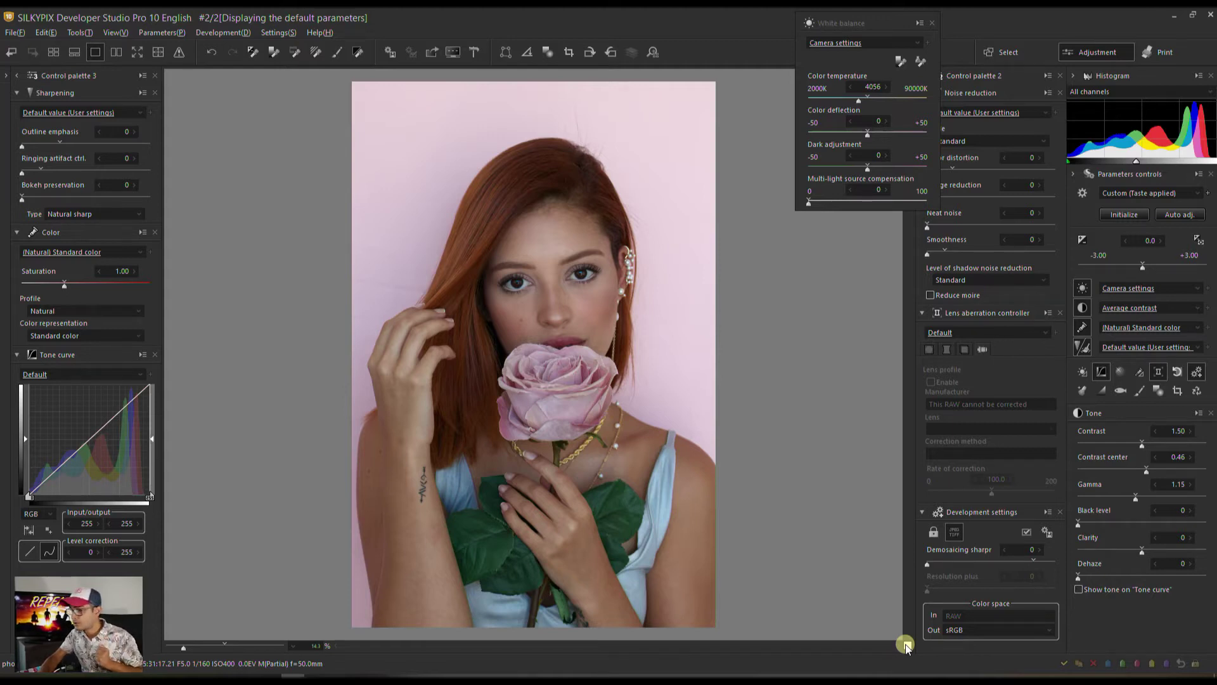
pyautogui.hotkey('ctrl', 'v')
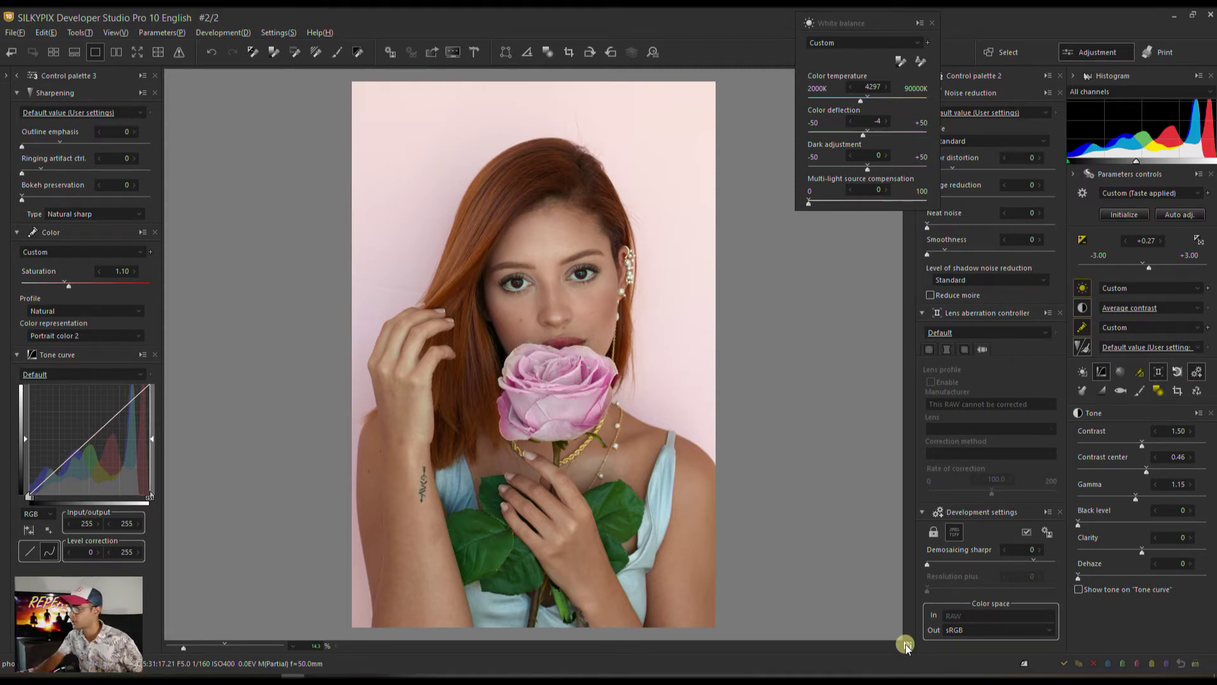
pyautogui.click(931, 25)
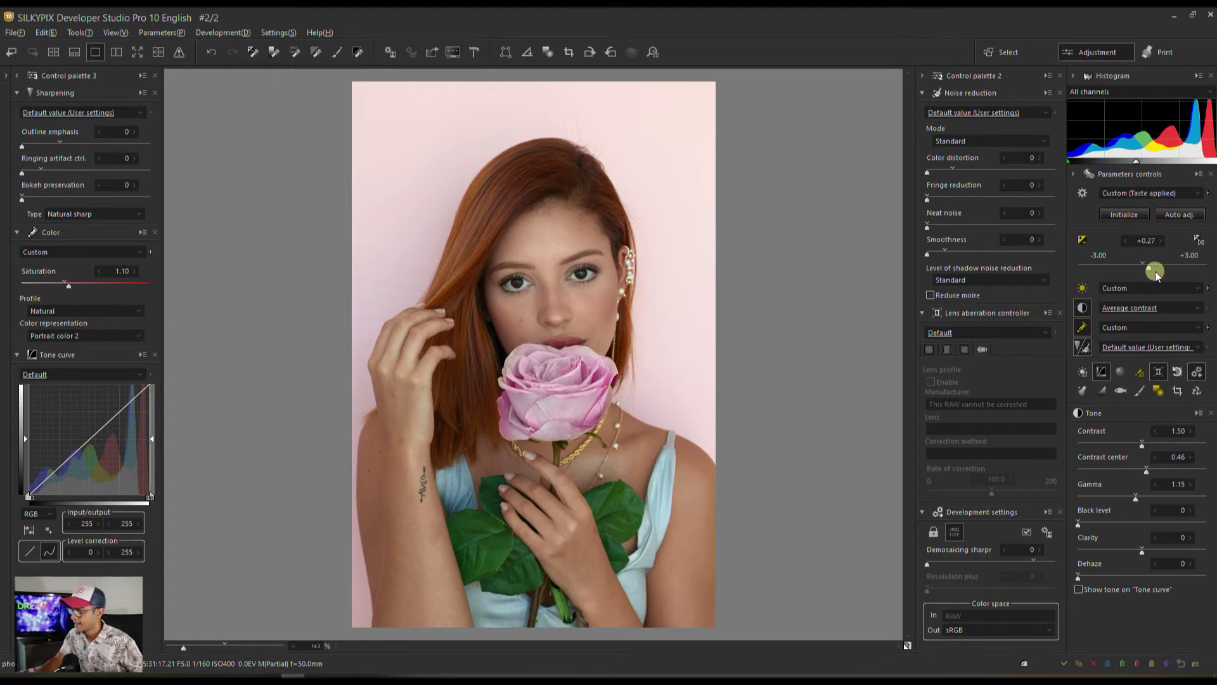
# Open the Effects palette with portrait beautification, added noise and periphery blur at 0
pyautogui.click(1082, 388)
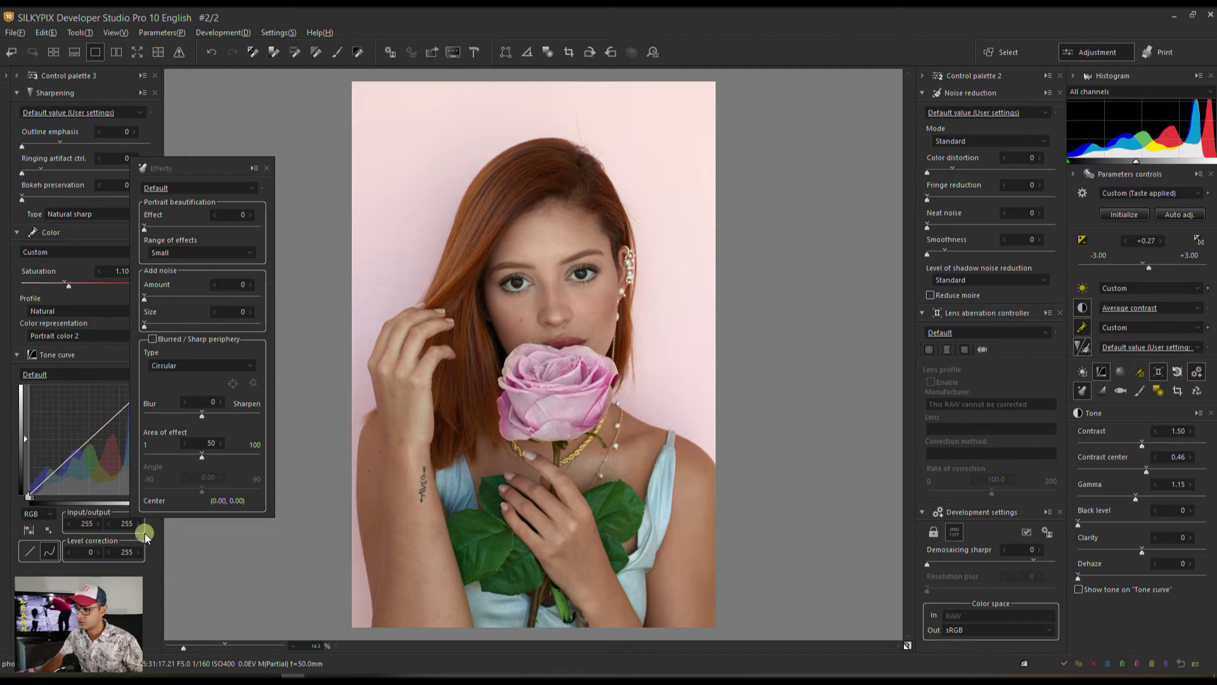
# Zoom the preview to 28% and frame the model's face, collapsing Control palette 2
pyautogui.moveTo(183, 645); pyautogui.dragTo(214, 648)
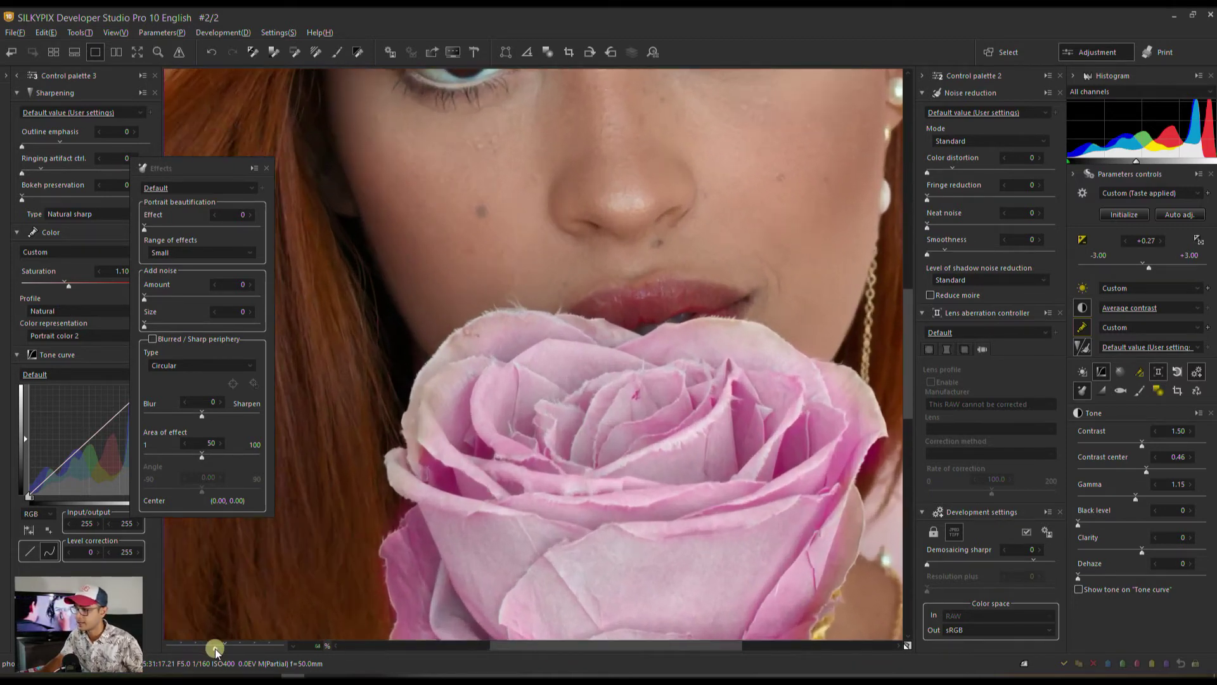
pyautogui.moveTo(462, 234); pyautogui.dragTo(481, 464)
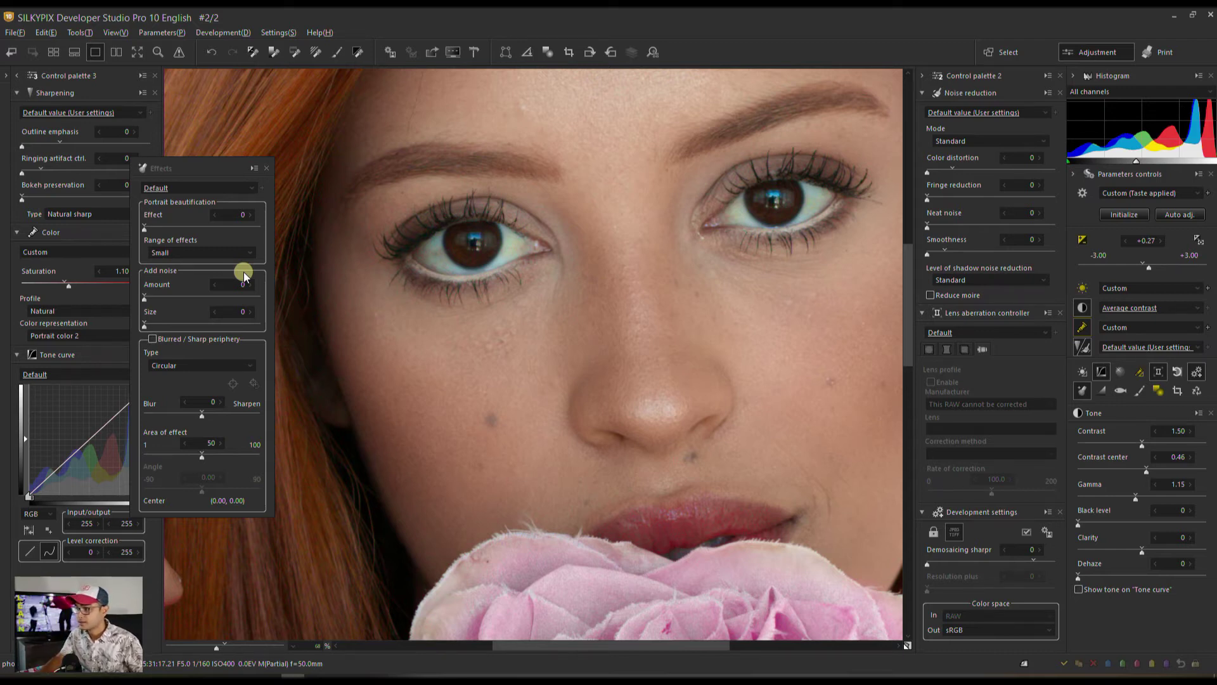
pyautogui.moveTo(508, 388); pyautogui.dragTo(577, 497)
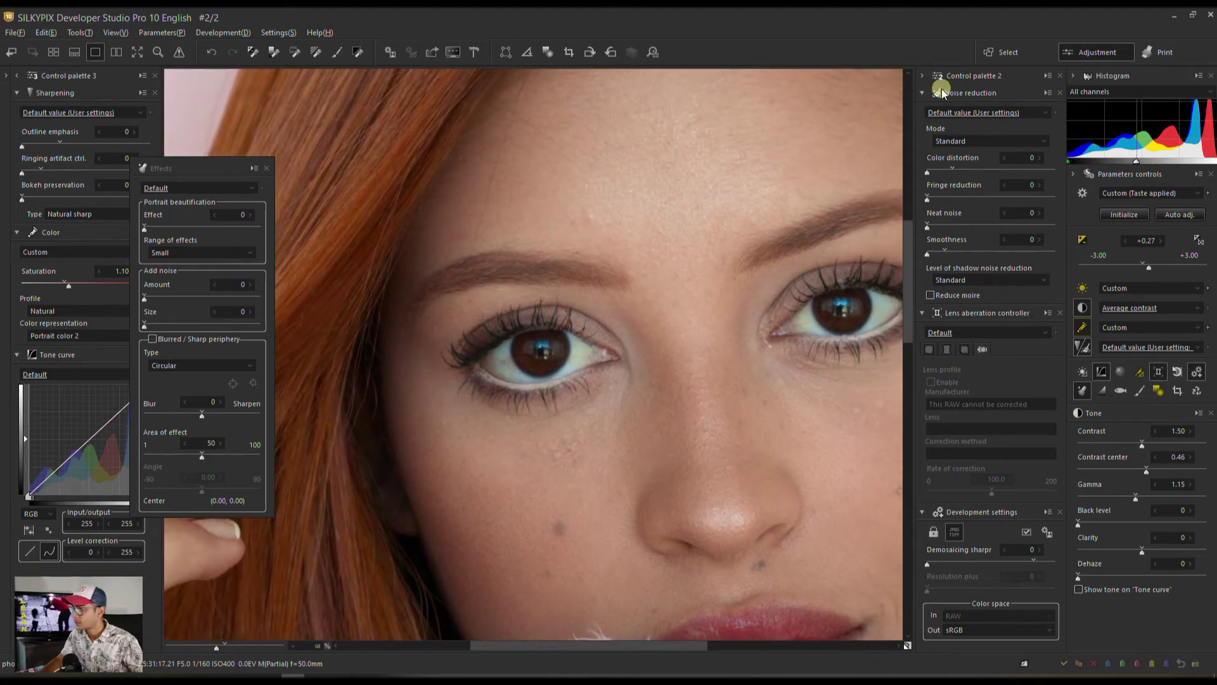
pyautogui.click(922, 75)
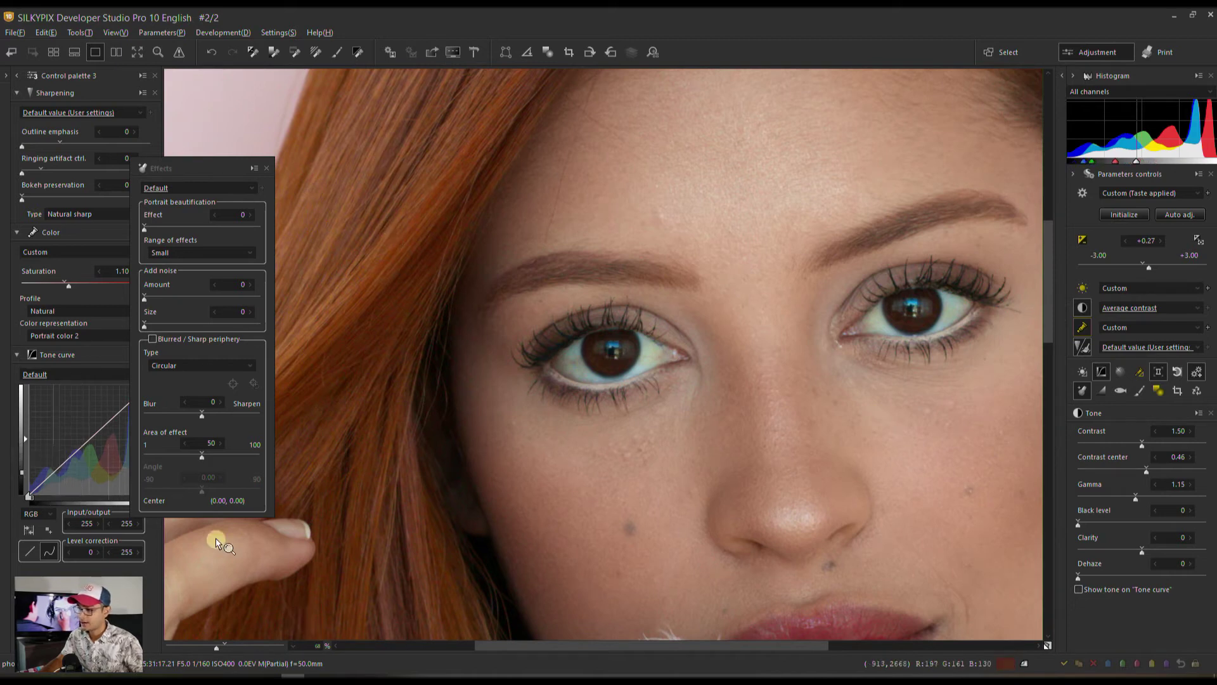
pyautogui.moveTo(759, 579); pyautogui.dragTo(763, 524)
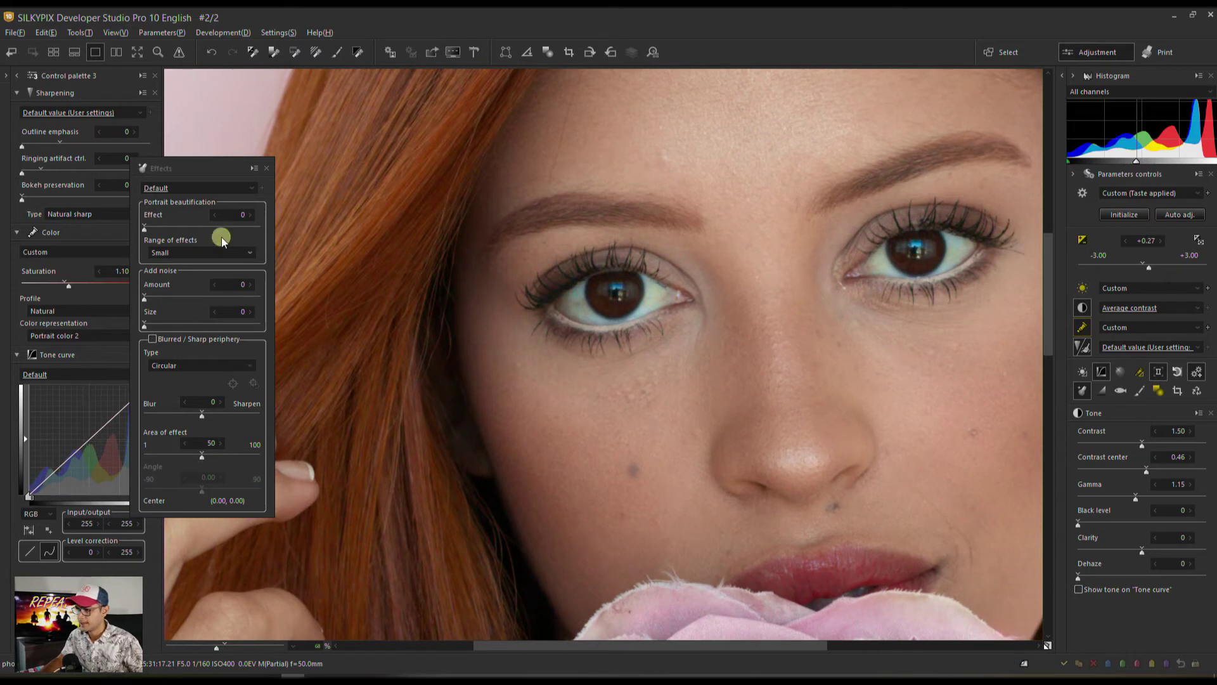
# Set portrait beautification effect to 17, try Medium and Large ranges, and keep Small
pyautogui.click(163, 254)
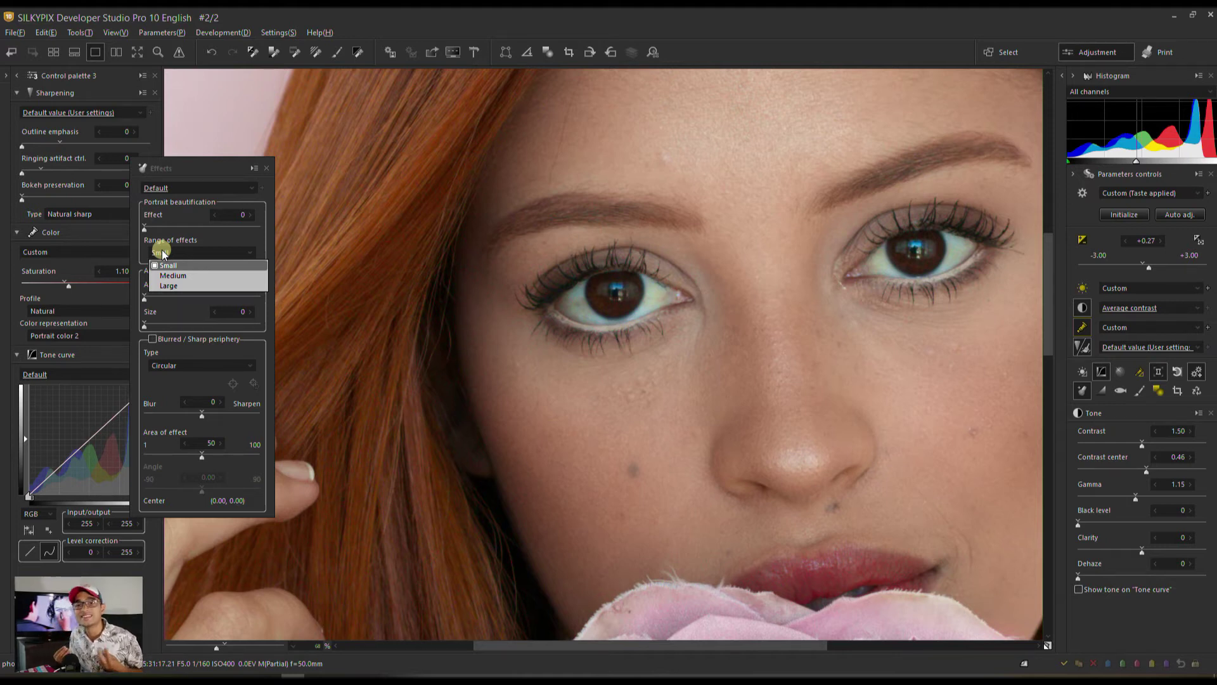
pyautogui.click(158, 226)
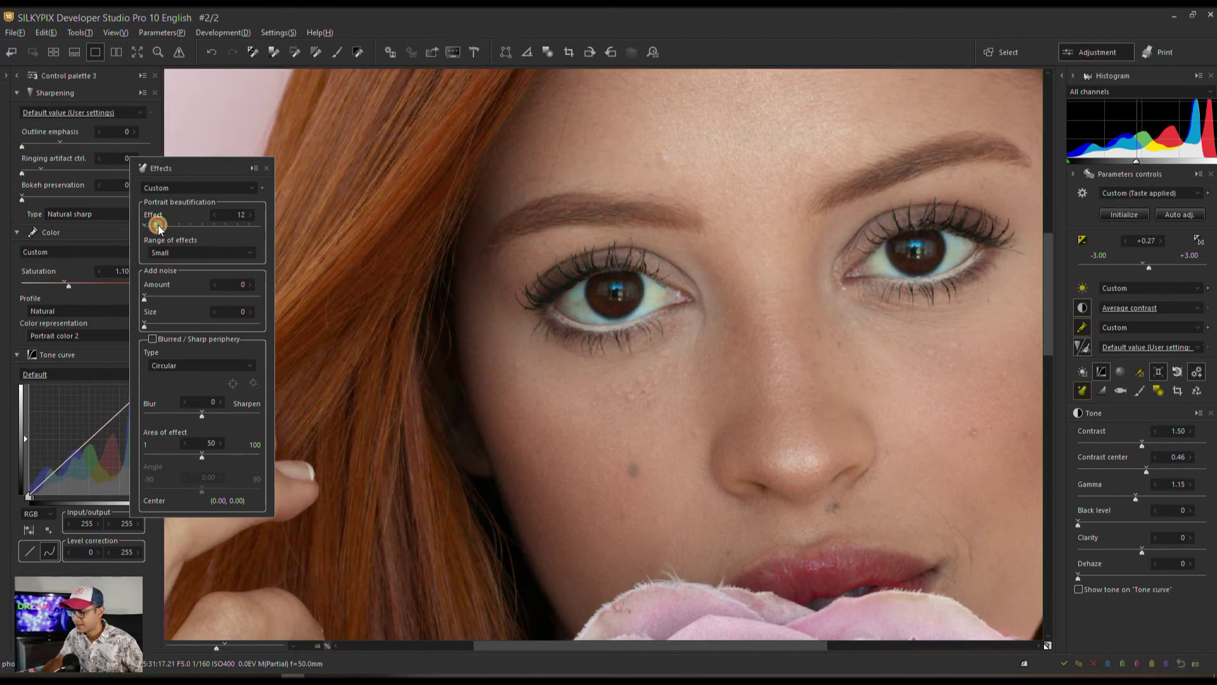
pyautogui.moveTo(158, 226); pyautogui.dragTo(164, 226)
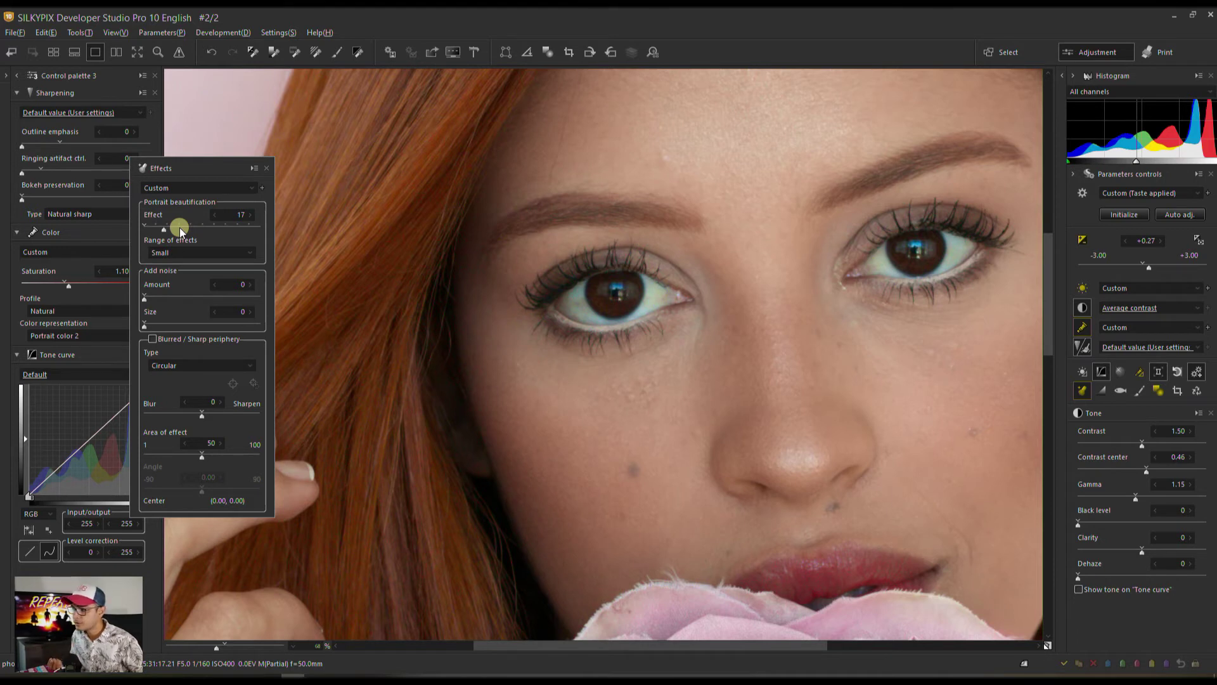
pyautogui.click(180, 253)
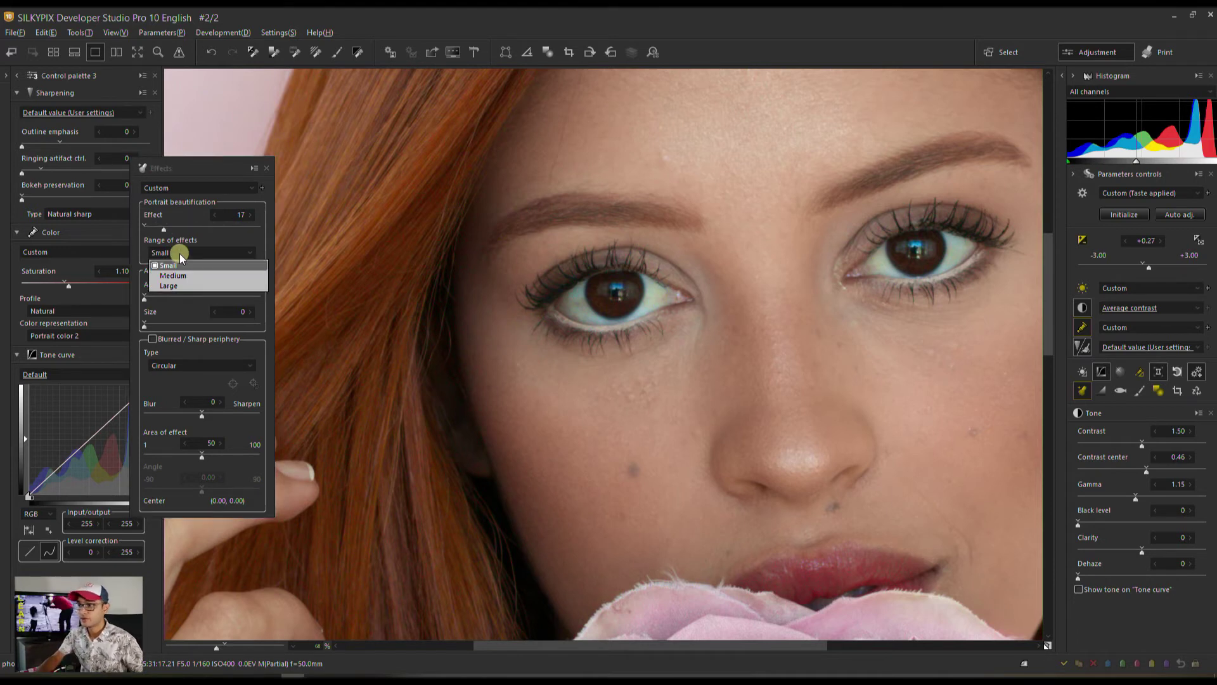
pyautogui.click(180, 275)
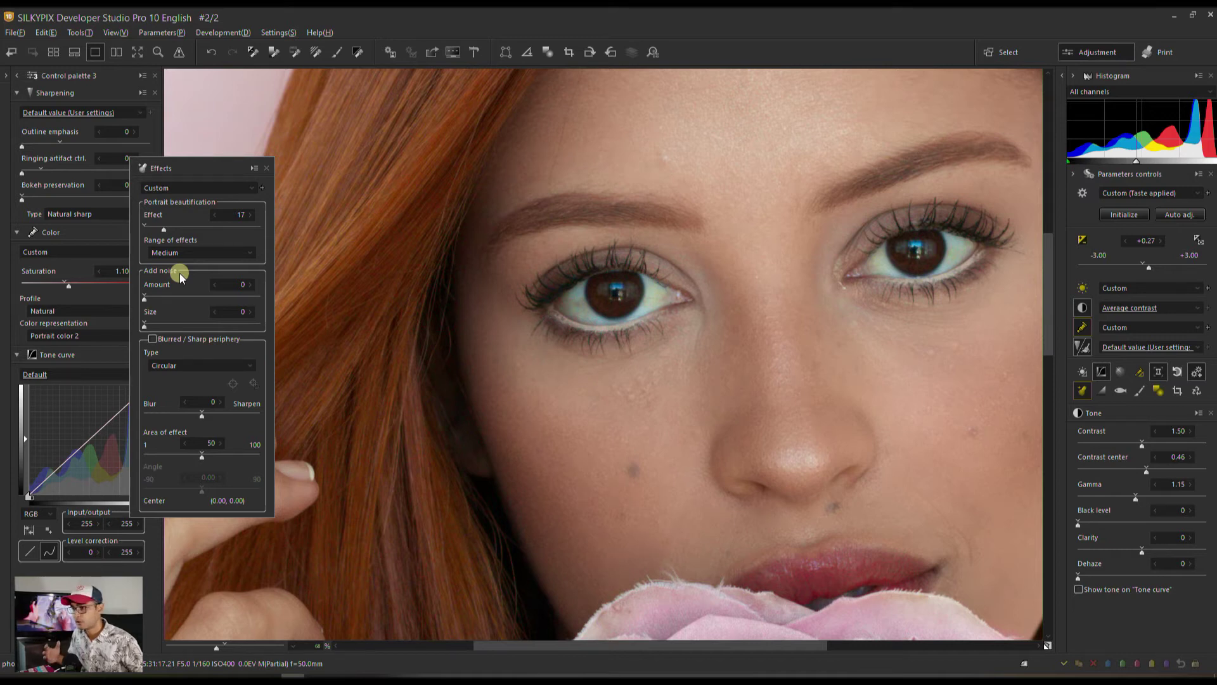
pyautogui.click(186, 252)
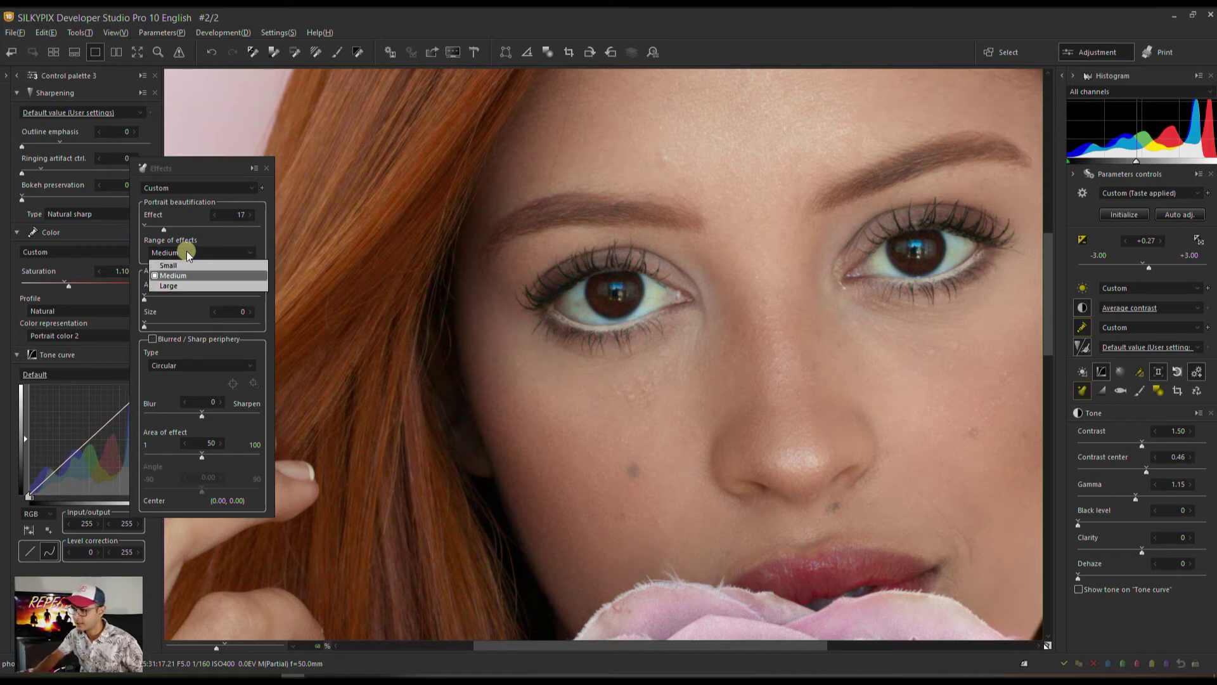
pyautogui.click(179, 286)
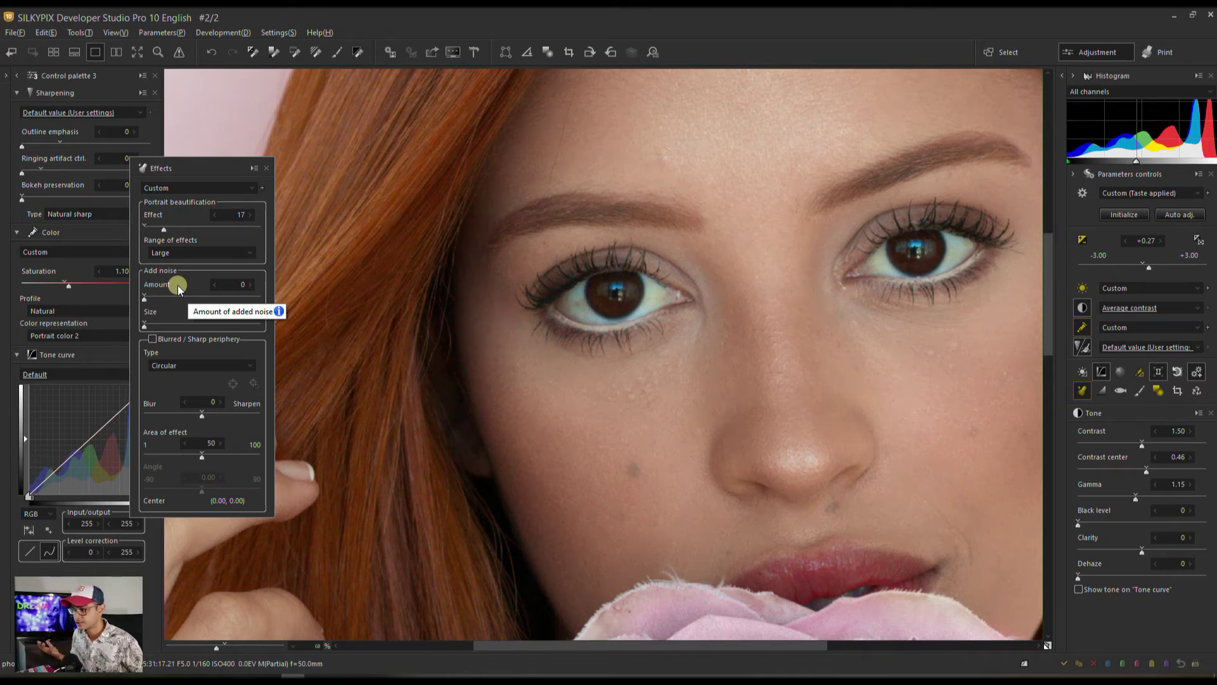
pyautogui.click(177, 251)
pyautogui.click(176, 262)
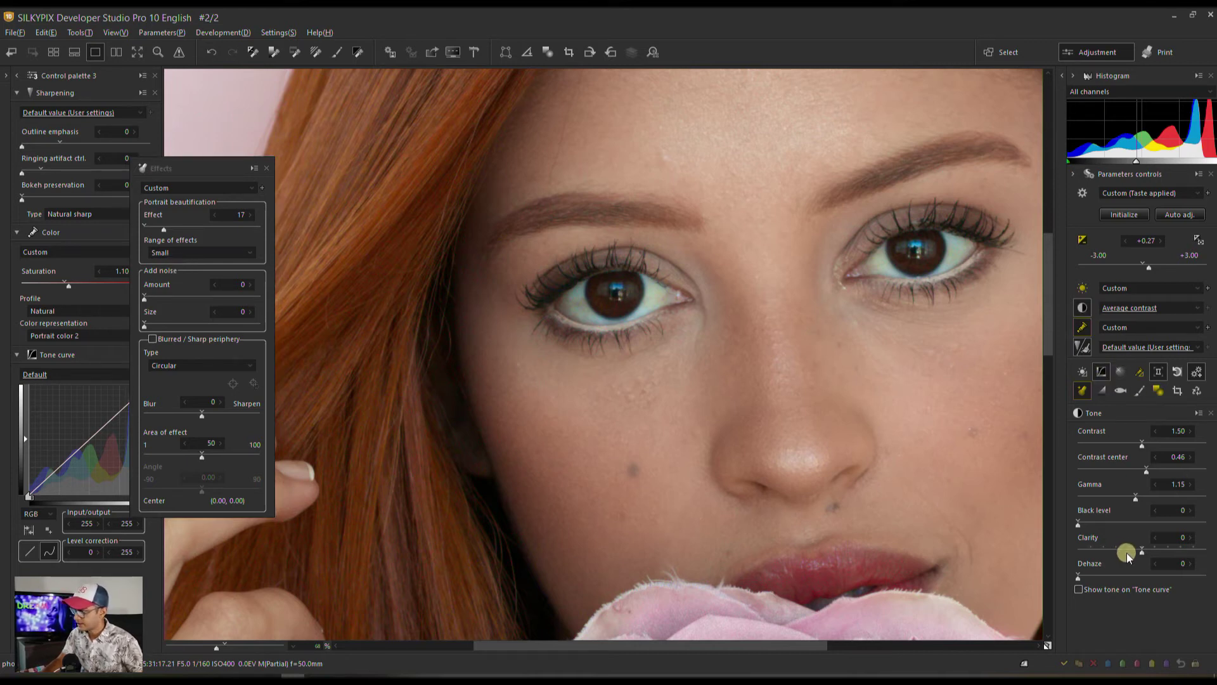
# Lower Clarity to -14 and close the Effects palette
pyautogui.moveTo(1141, 549); pyautogui.dragTo(1134, 552)
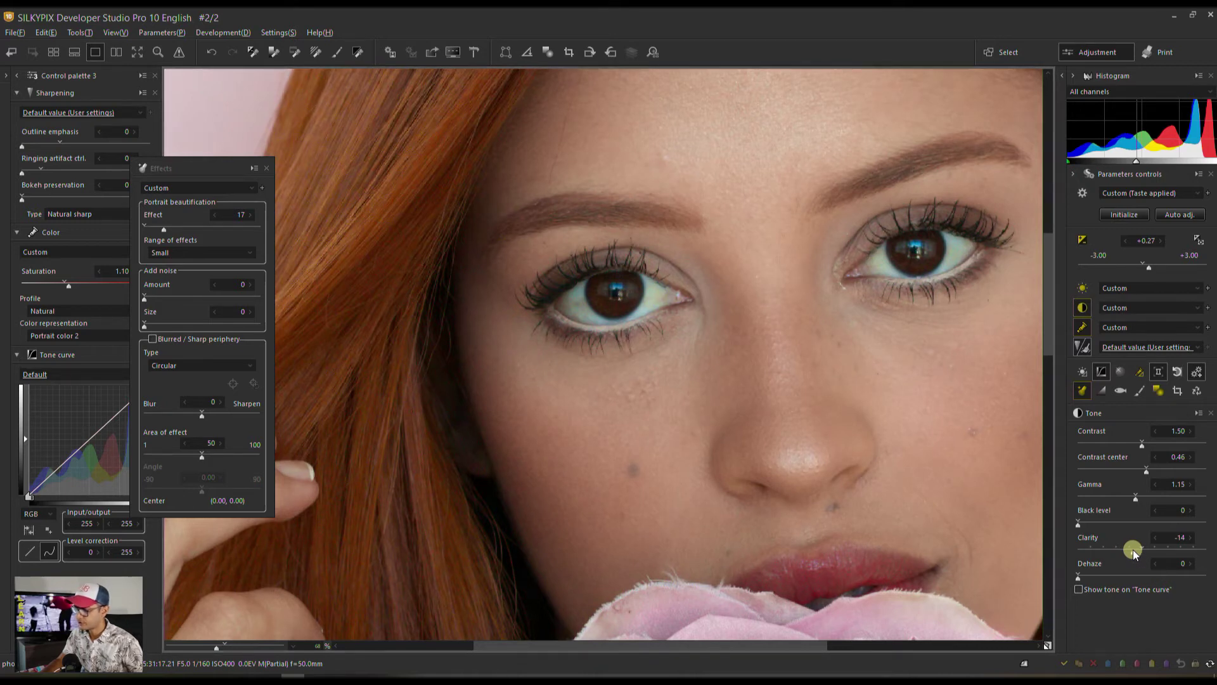
pyautogui.click(267, 167)
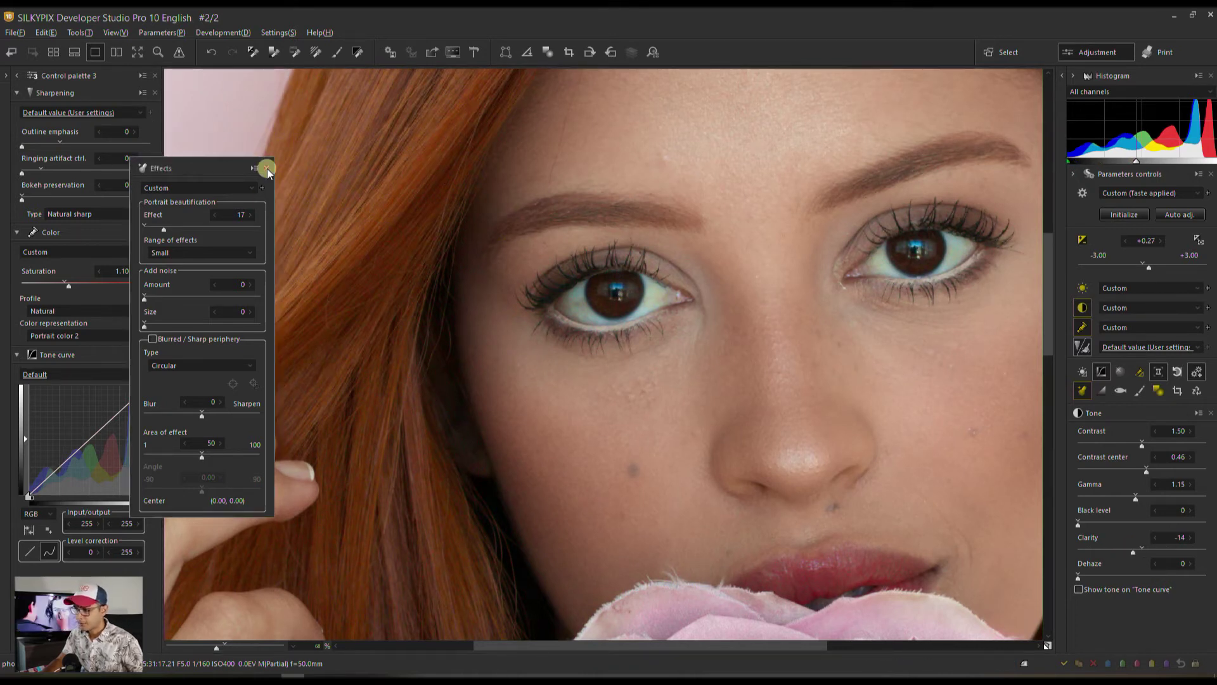
pyautogui.click(35, 513)
# Add an L-channel tone curve point lifting input 45 to output 50, then view the whole portrait
pyautogui.click(36, 524)
pyautogui.click(36, 513)
pyautogui.click(81, 536)
pyautogui.click(71, 444)
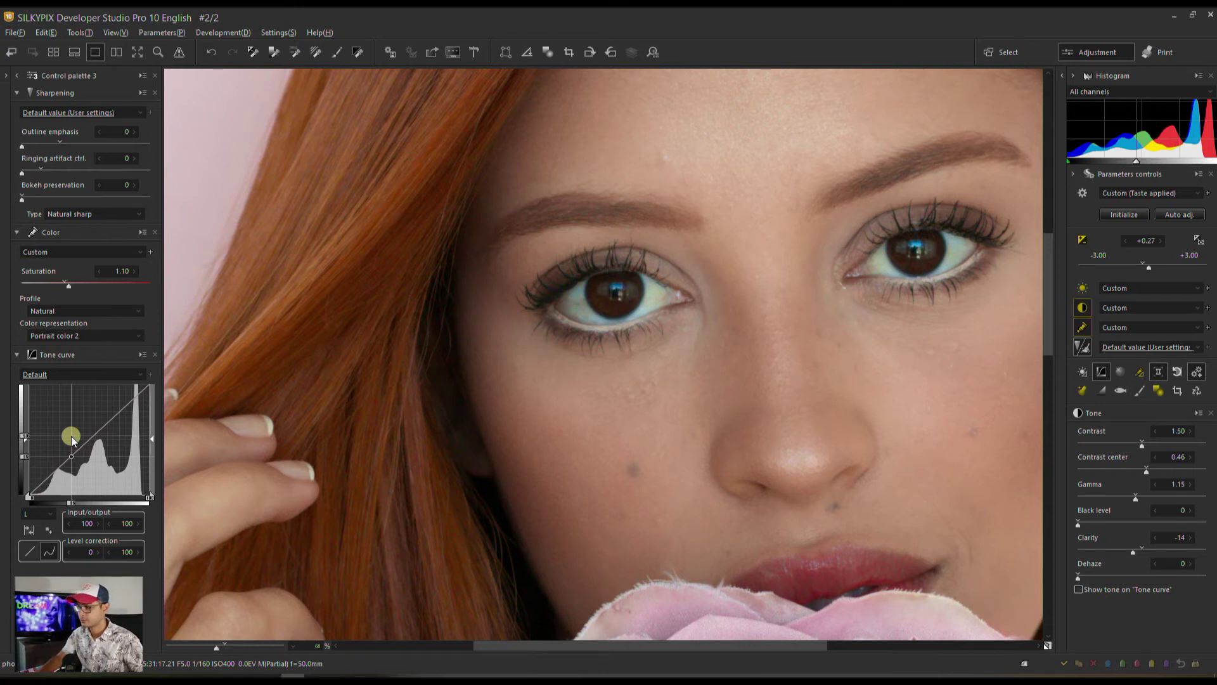
pyautogui.click(82, 444)
pyautogui.moveTo(82, 444); pyautogui.dragTo(83, 439)
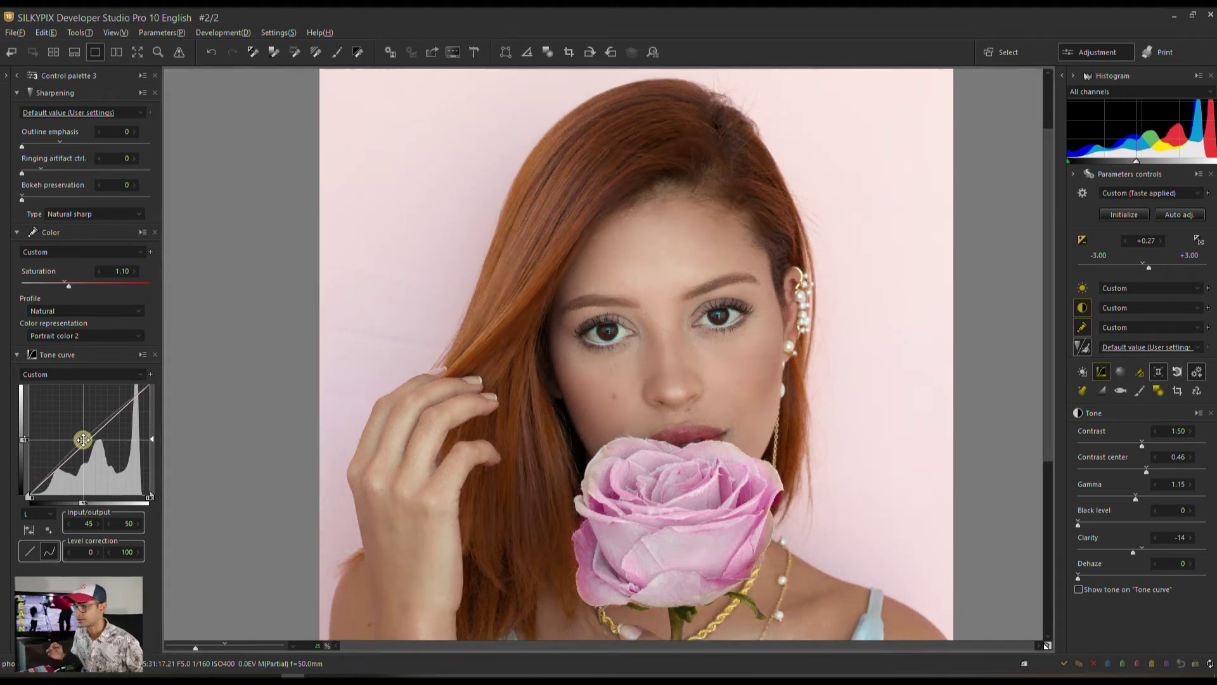
pyautogui.click(189, 644)
pyautogui.moveTo(688, 452); pyautogui.dragTo(450, 404)
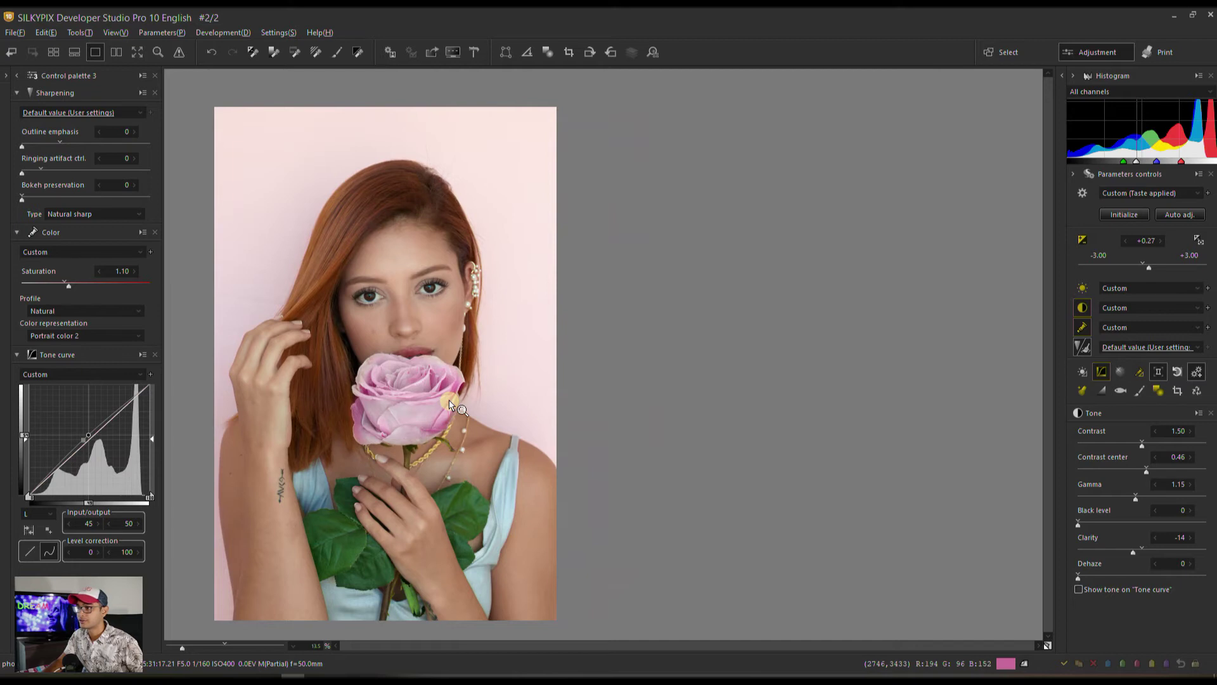
# Compare the rose portrait with its default-parameter original, then expand Control palette 2
pyautogui.click(116, 52)
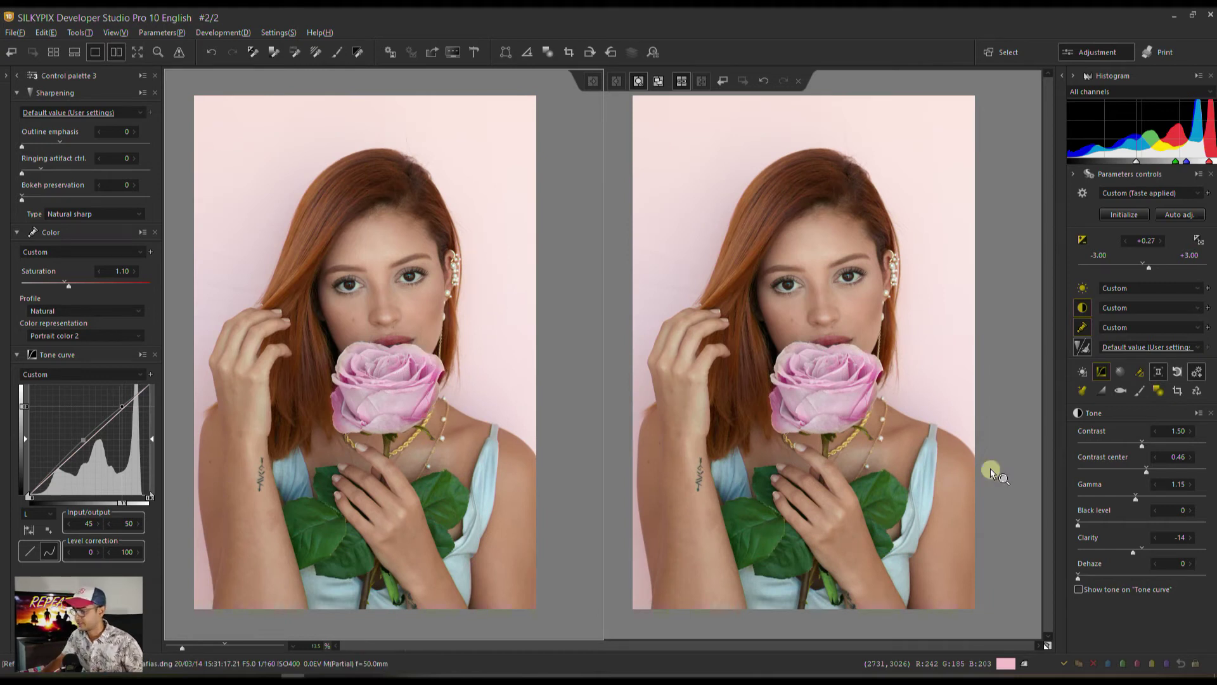
pyautogui.click(1047, 646)
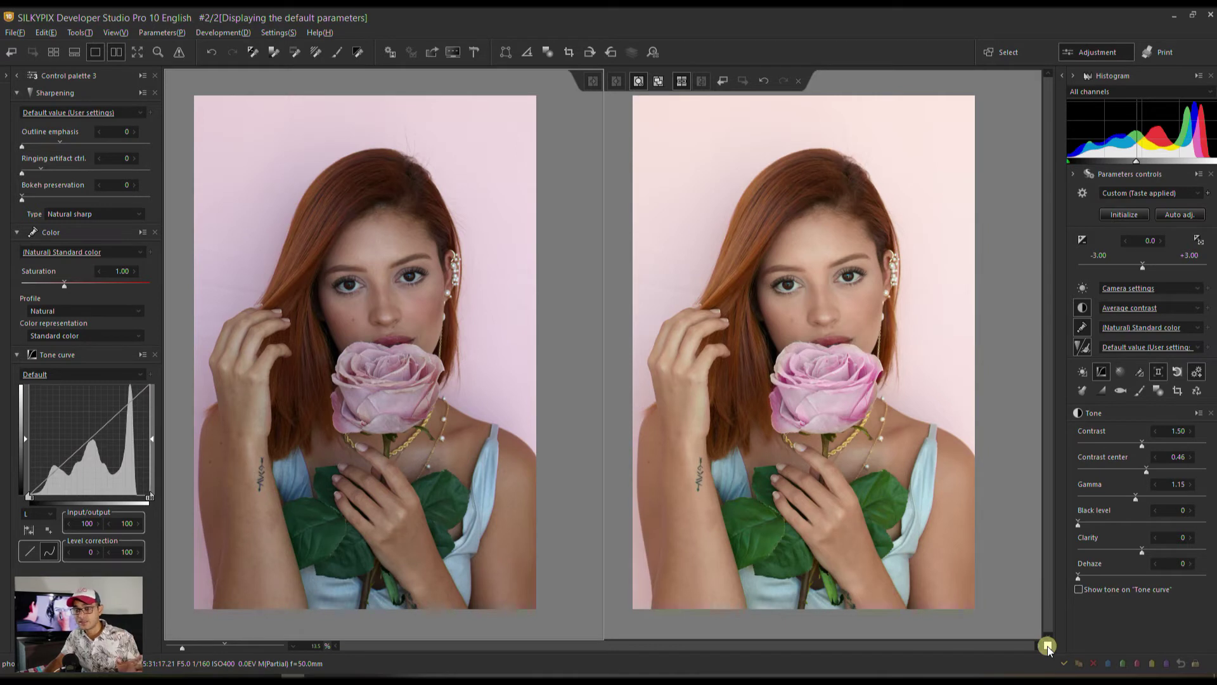
pyautogui.click(111, 57)
pyautogui.click(1062, 77)
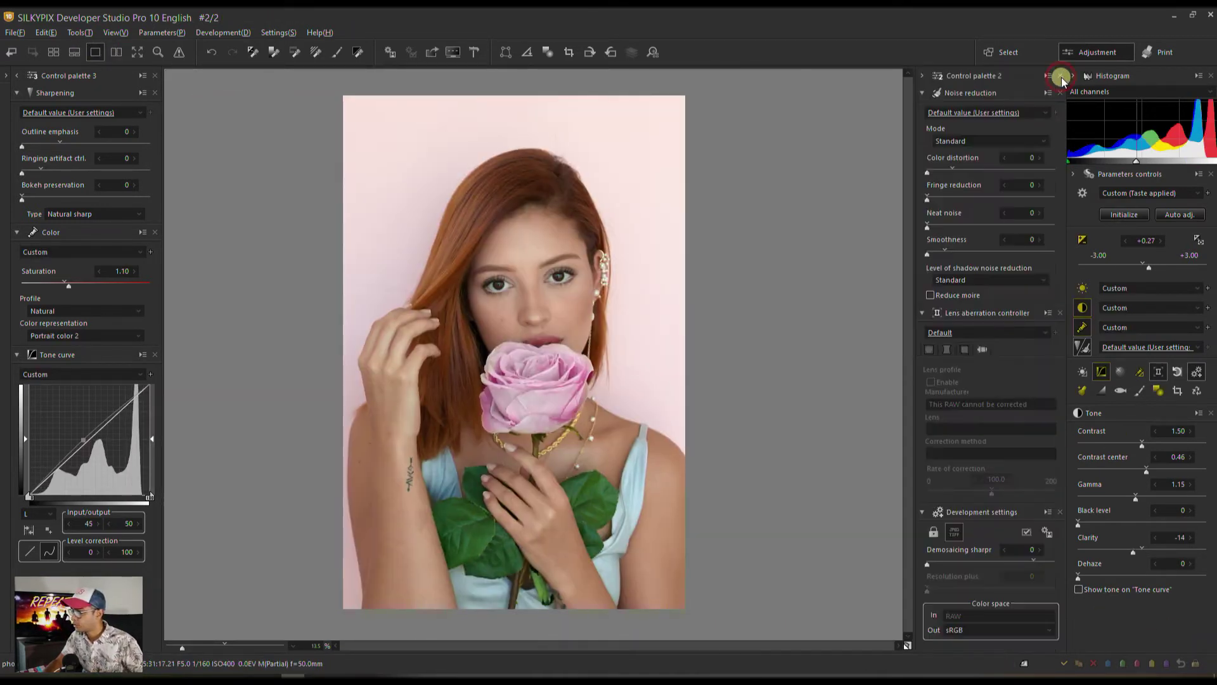
# Increase demosaicing sharpness, apply the Default noise reduction preset, and show before/after side by side
pyautogui.click(1034, 562)
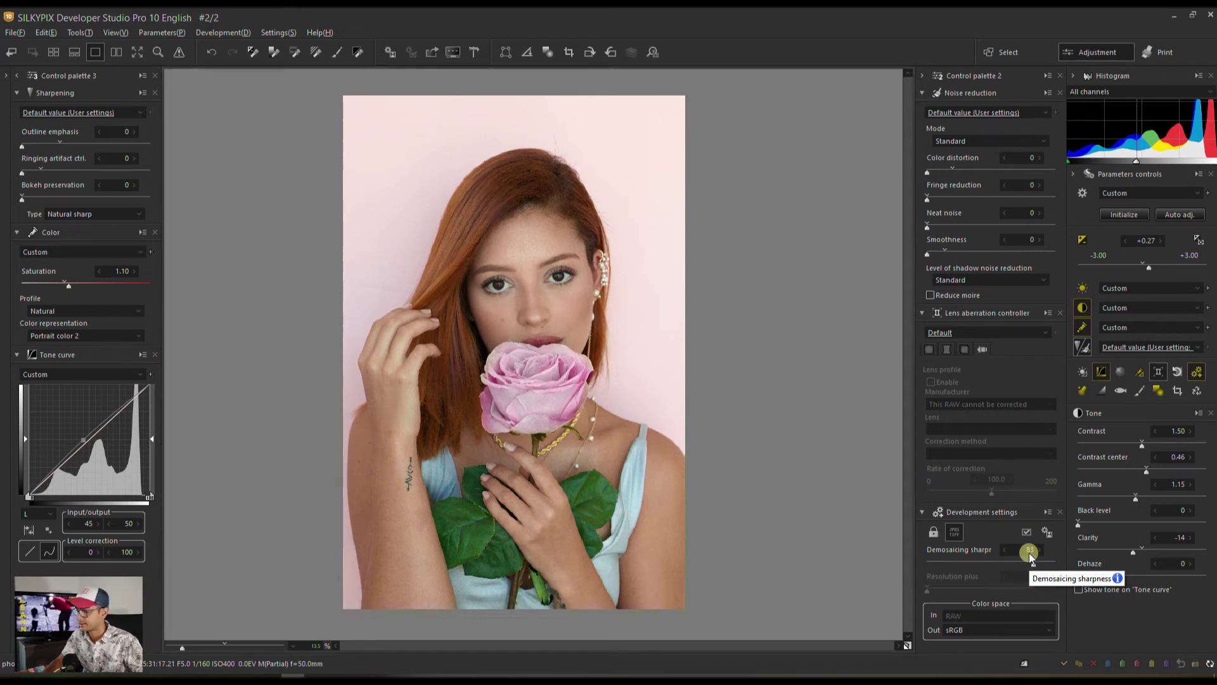
pyautogui.click(964, 112)
pyautogui.click(962, 127)
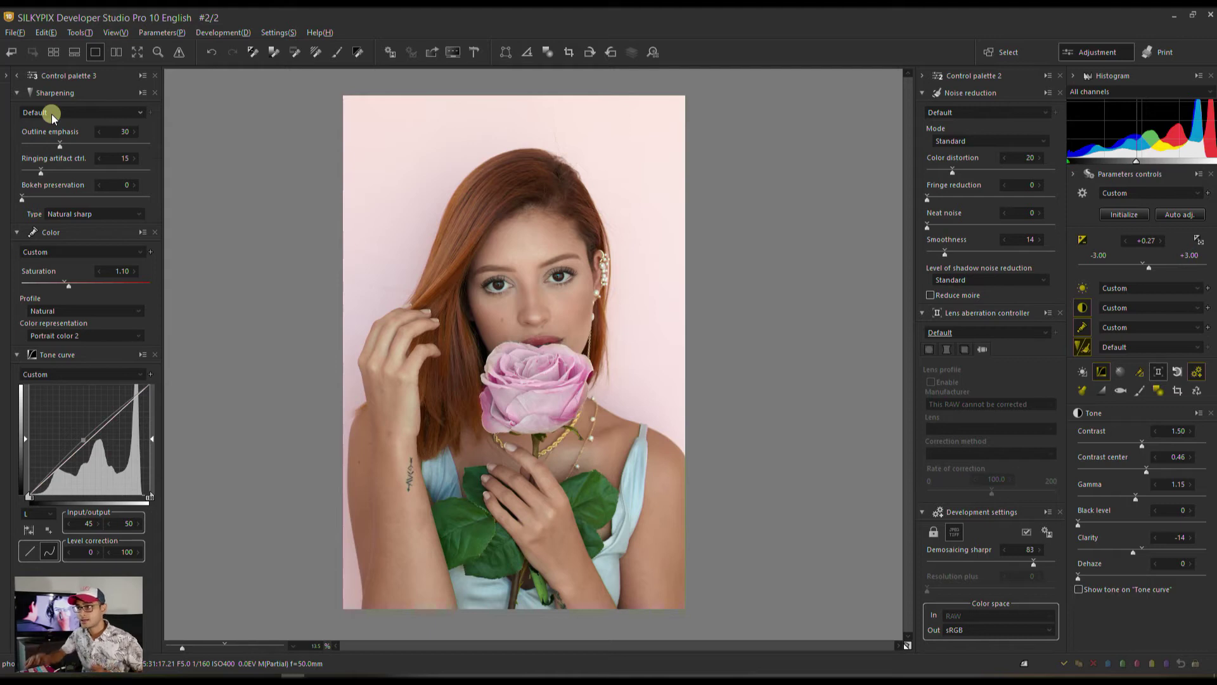
pyautogui.click(118, 53)
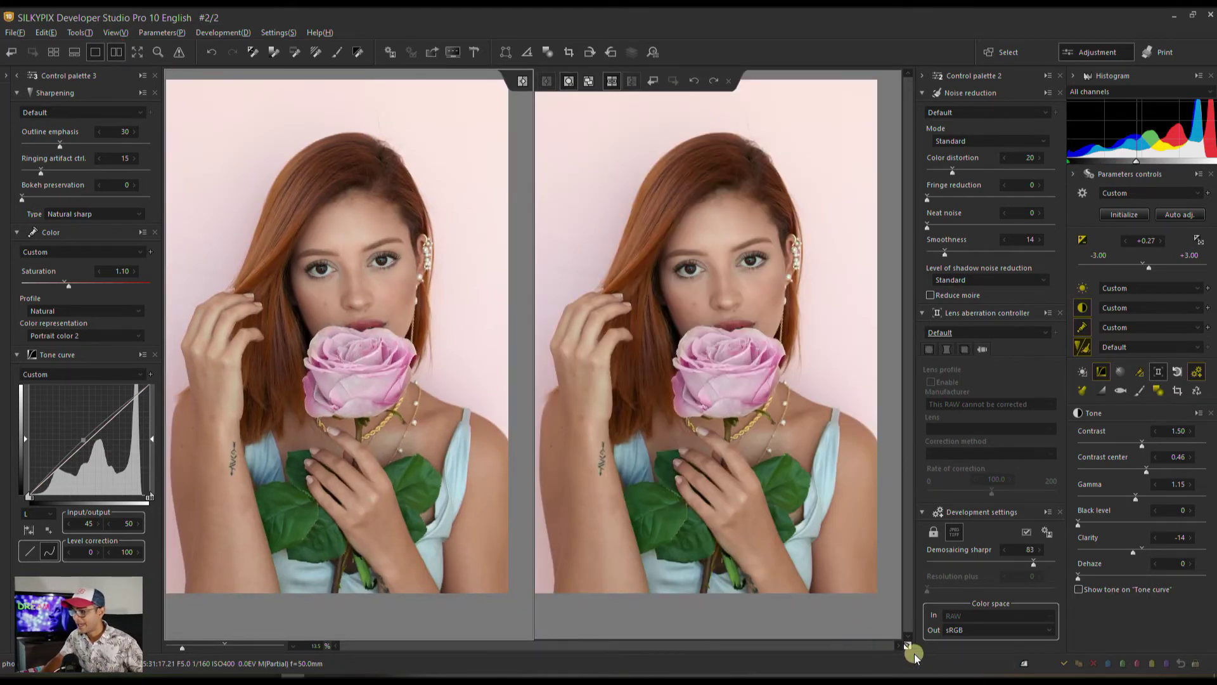
# Collapse both side control palettes and fit the images to the comparison area
pyautogui.click(923, 75)
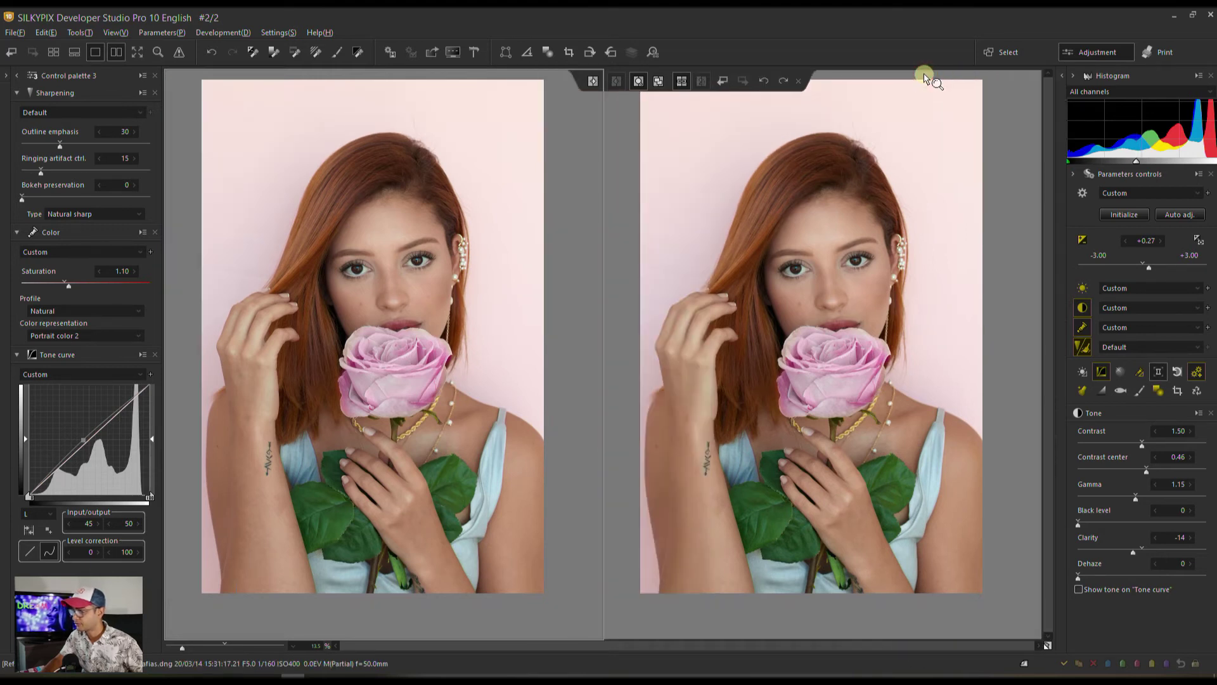
pyautogui.click(14, 75)
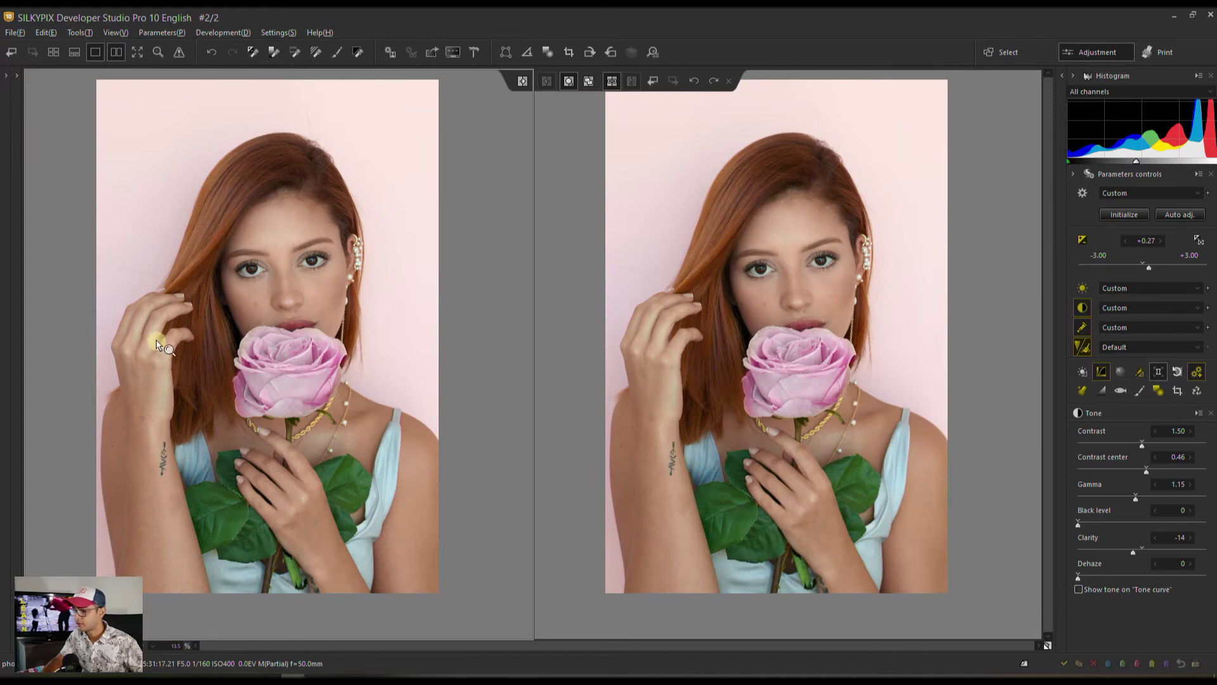
pyautogui.click(522, 82)
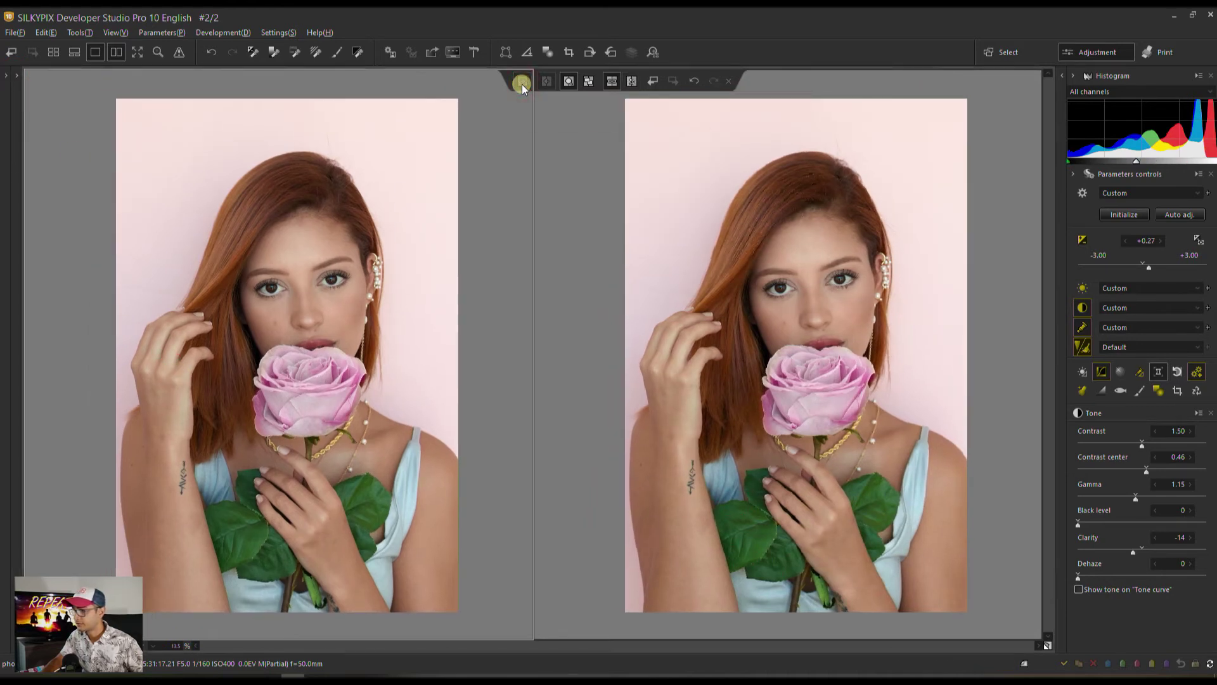
pyautogui.click(999, 630)
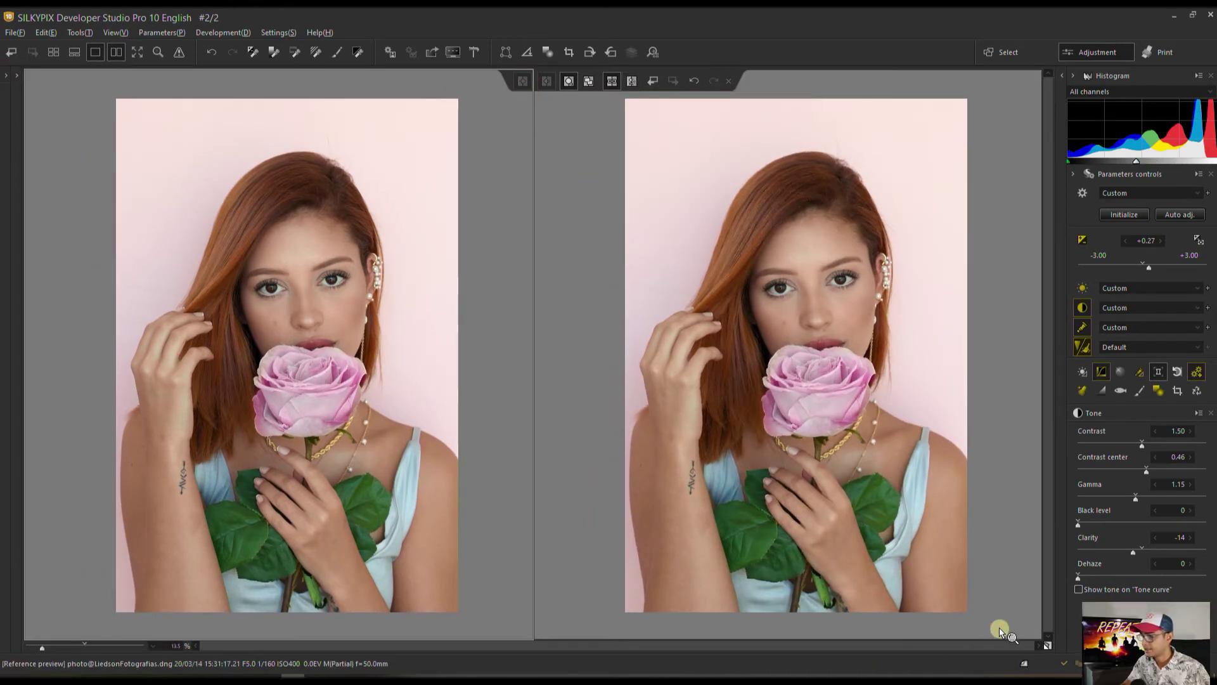
# Compare the rose portrait against its default parameters, then return to single view
pyautogui.click(1047, 644)
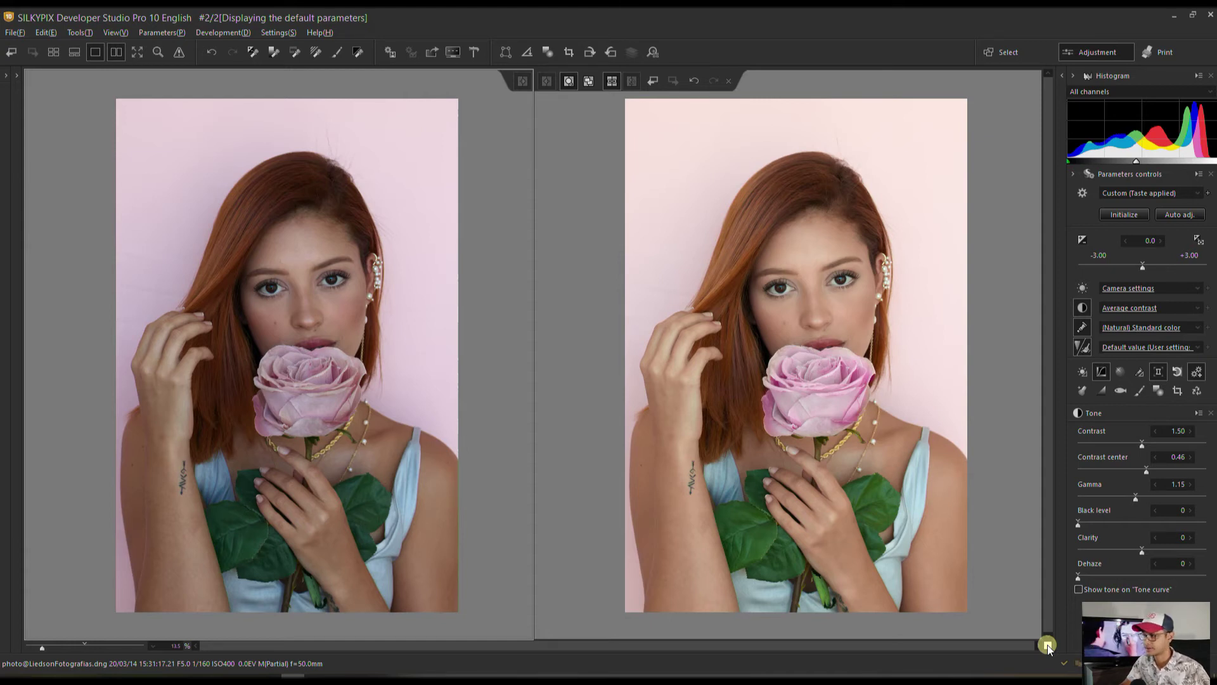
pyautogui.click(1047, 645)
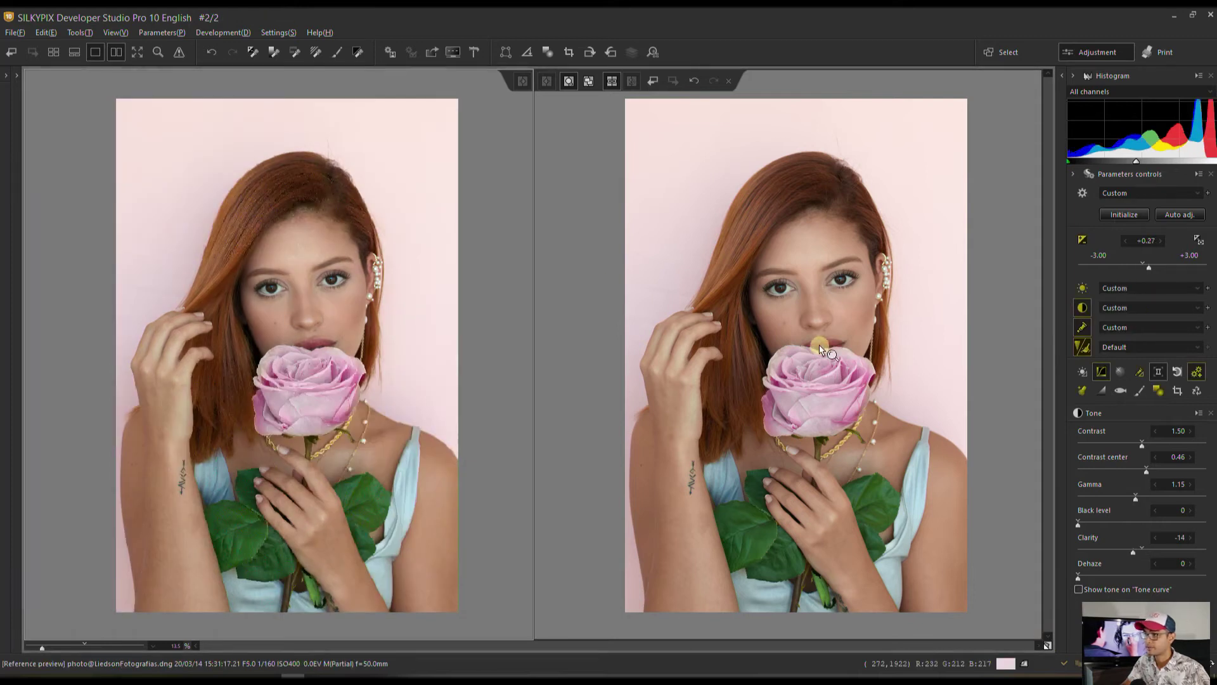
pyautogui.click(99, 52)
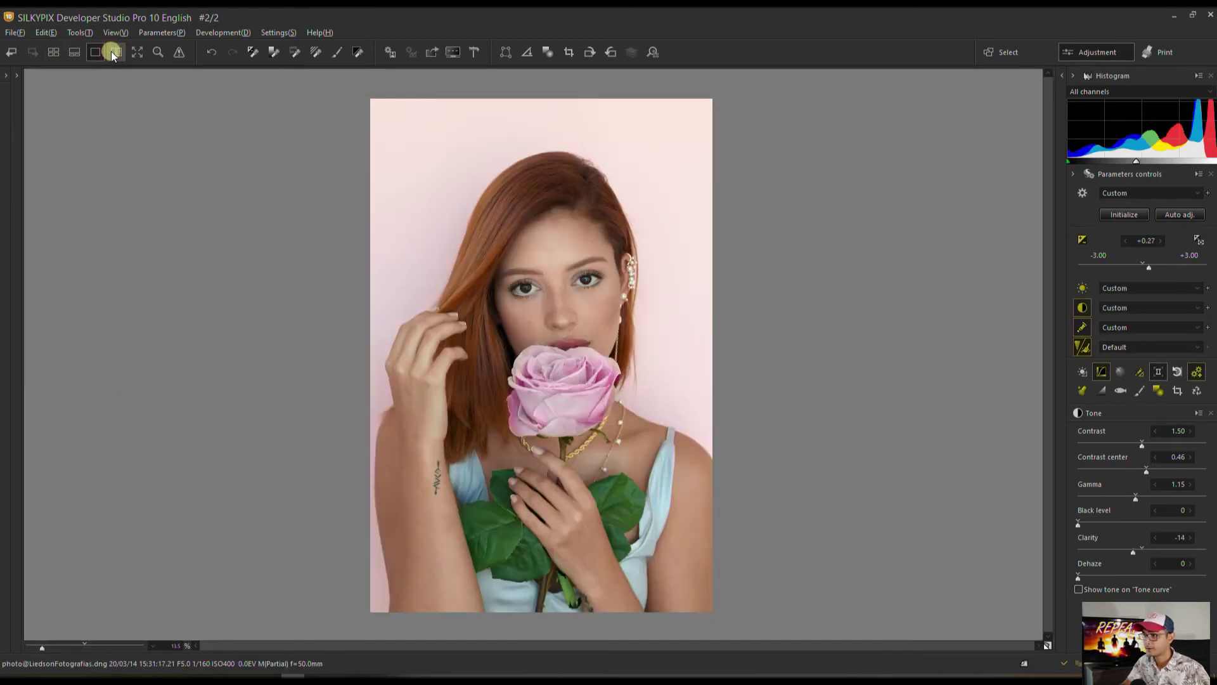
# Zoom in stepwise on the rose portrait and pan across the eyes, nose and lips
pyautogui.click(66, 645)
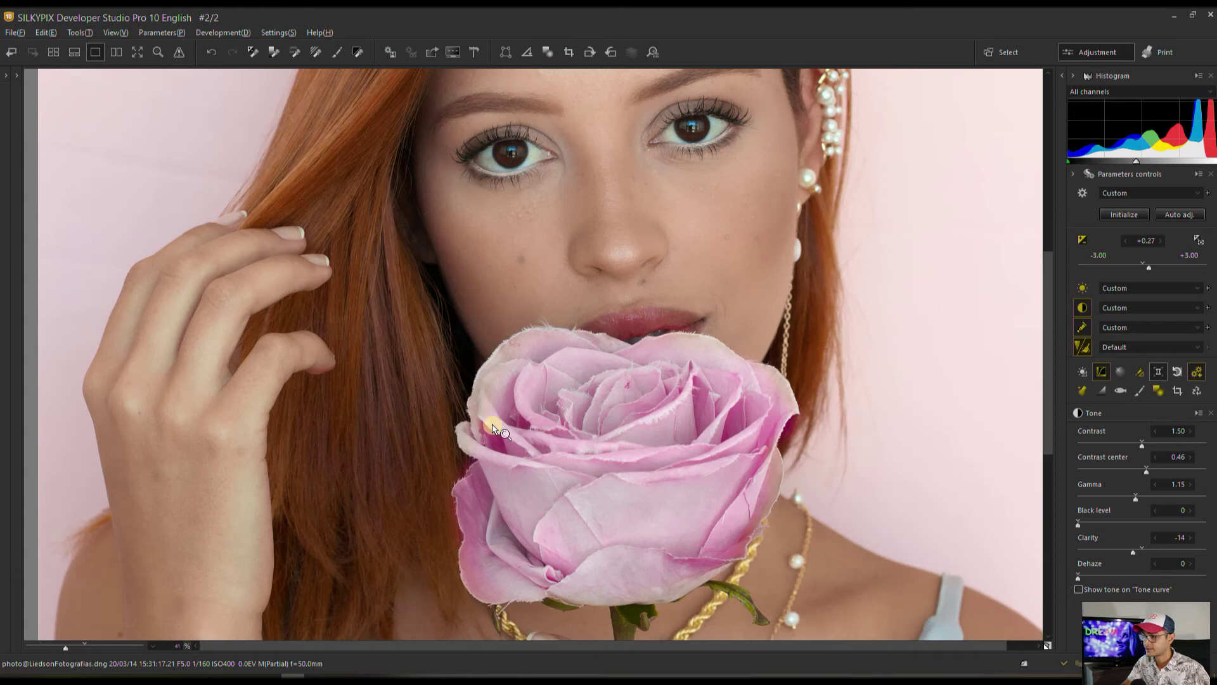
pyautogui.moveTo(540, 389); pyautogui.dragTo(538, 592)
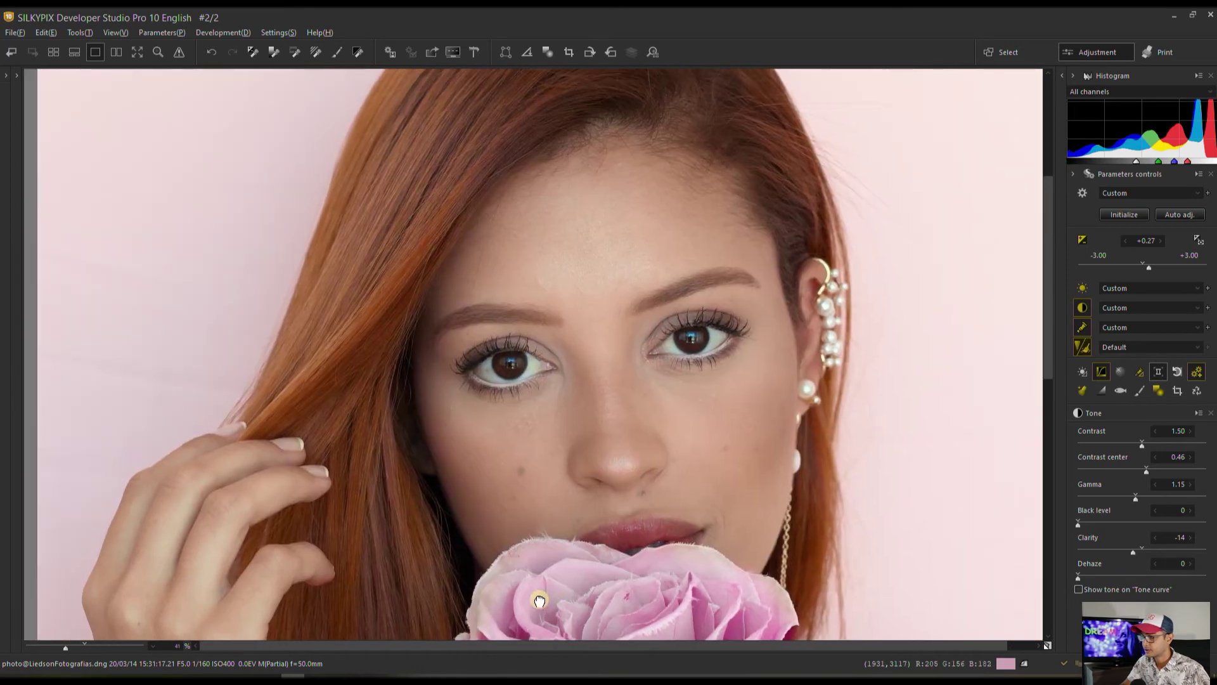
pyautogui.click(76, 646)
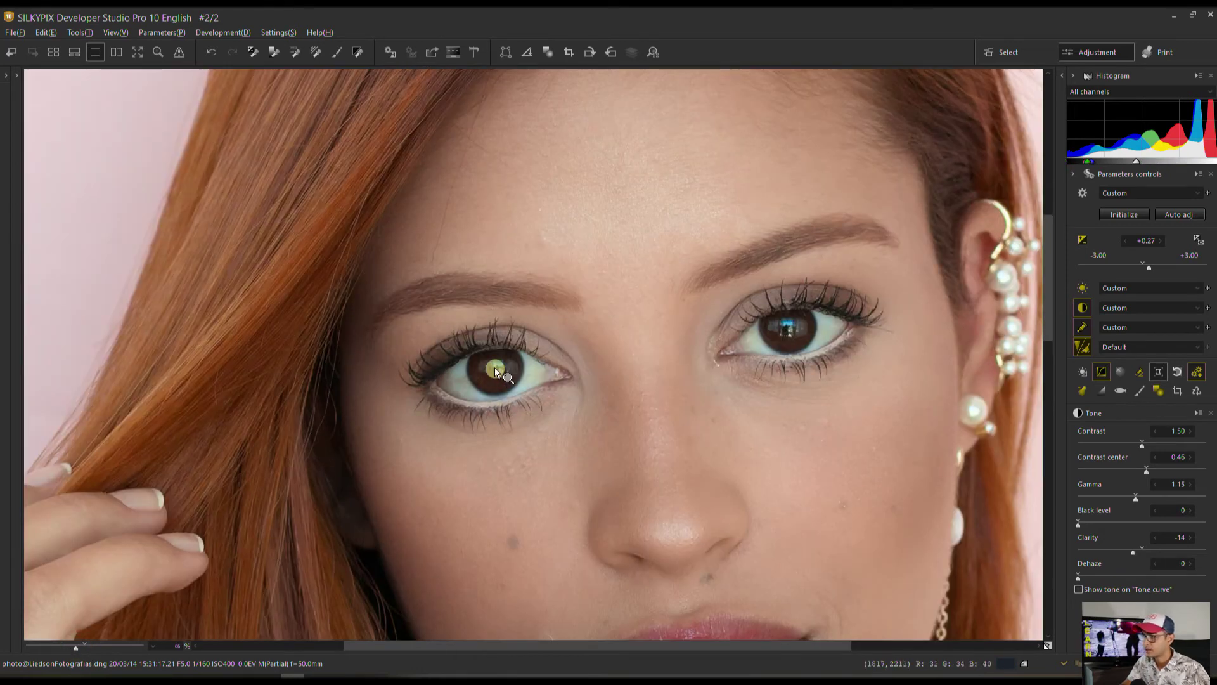
pyautogui.click(84, 647)
pyautogui.moveTo(462, 538); pyautogui.dragTo(440, 272)
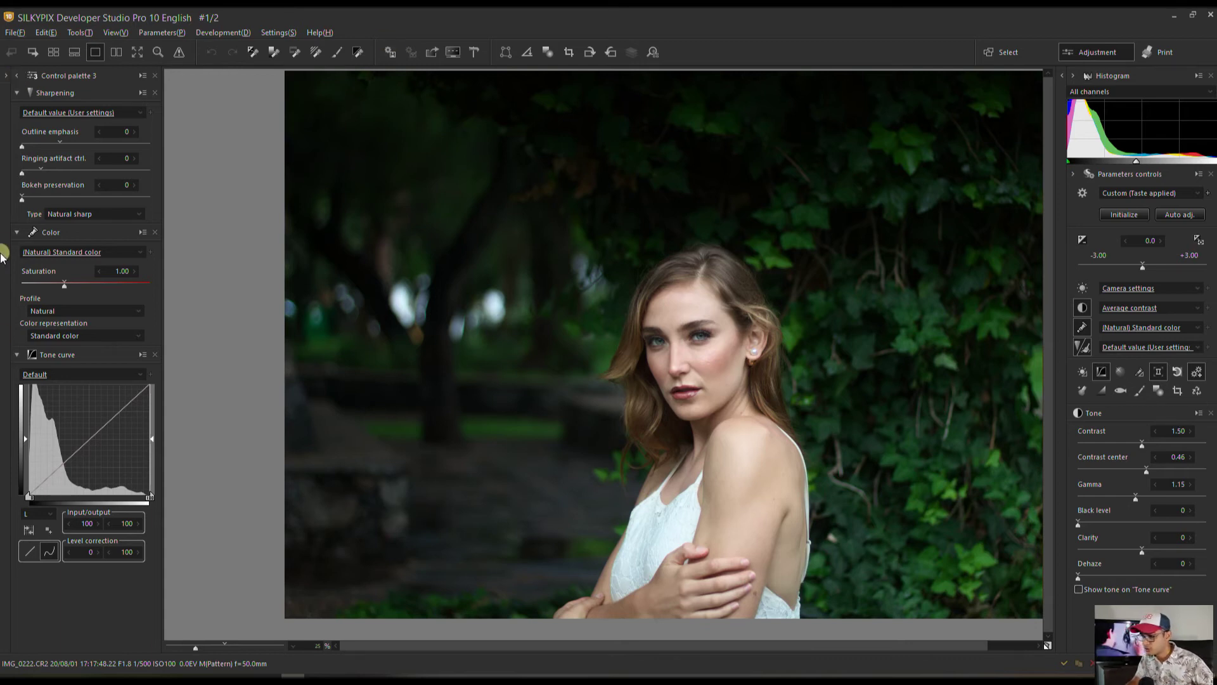
# Switch to Portrait color 3 colour representation and lift the tone-curve midtones
pyautogui.click(62, 333)
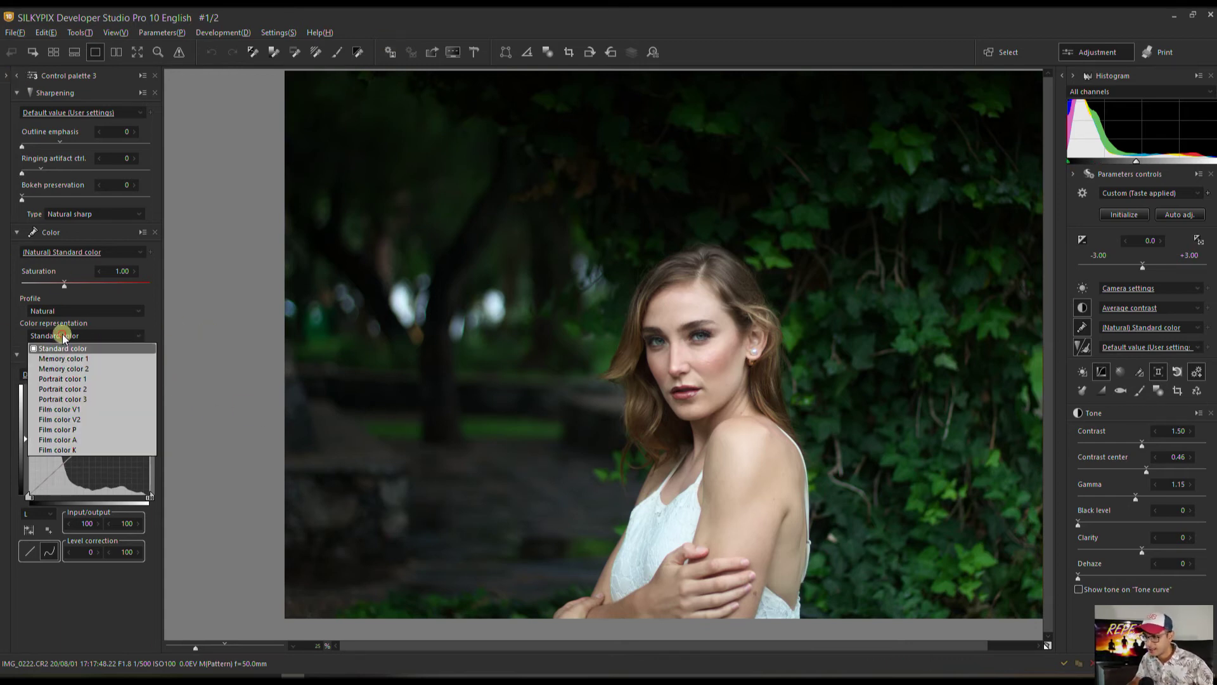
pyautogui.click(70, 398)
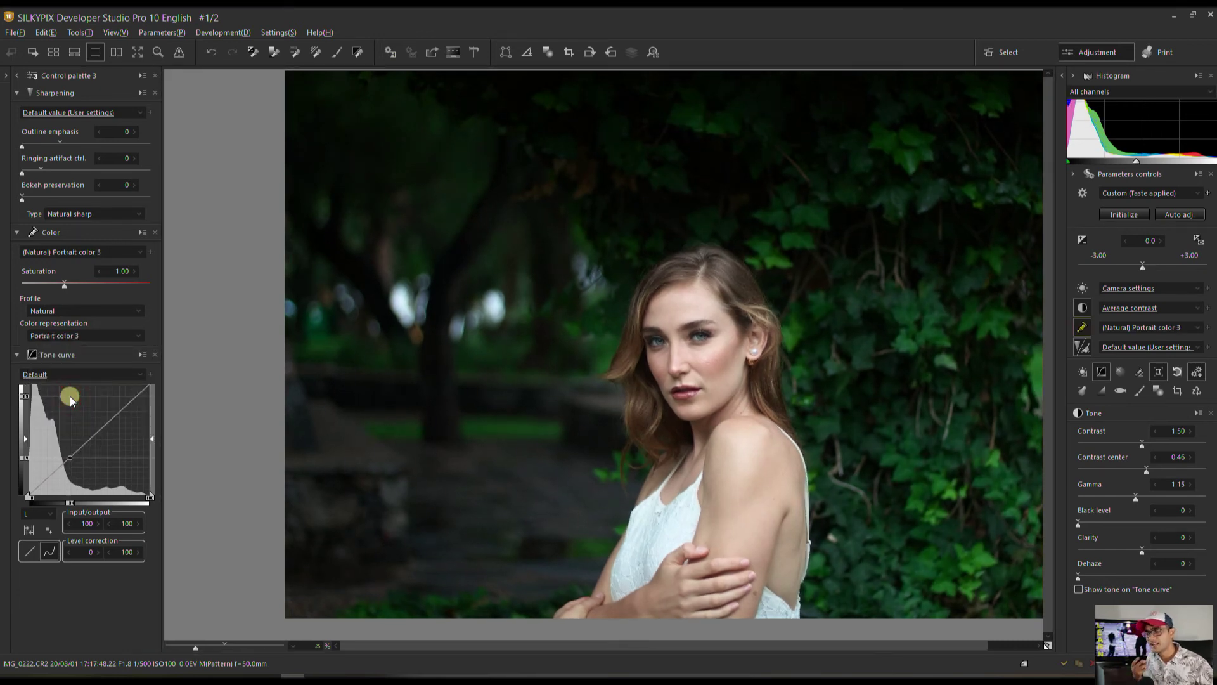
pyautogui.click(84, 444)
pyautogui.moveTo(83, 444); pyautogui.dragTo(84, 436)
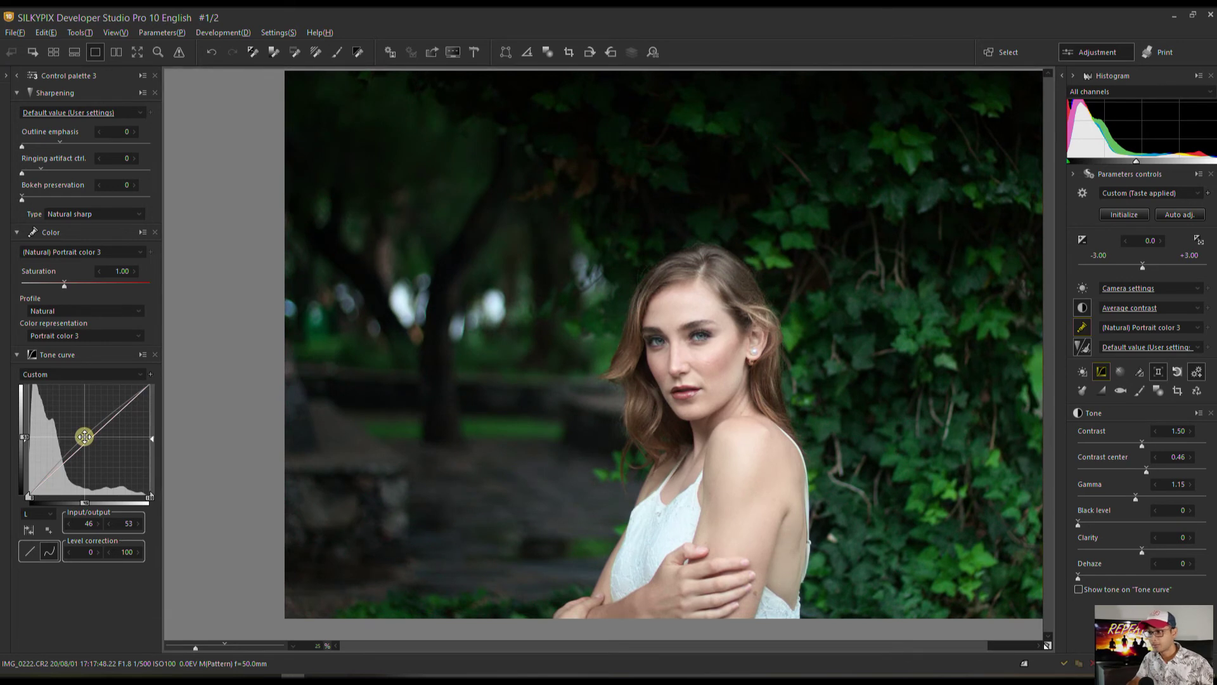
# Pull the curve's top endpoint to output 90, set saturation 1.10, and zoom onto the face
pyautogui.click(149, 386)
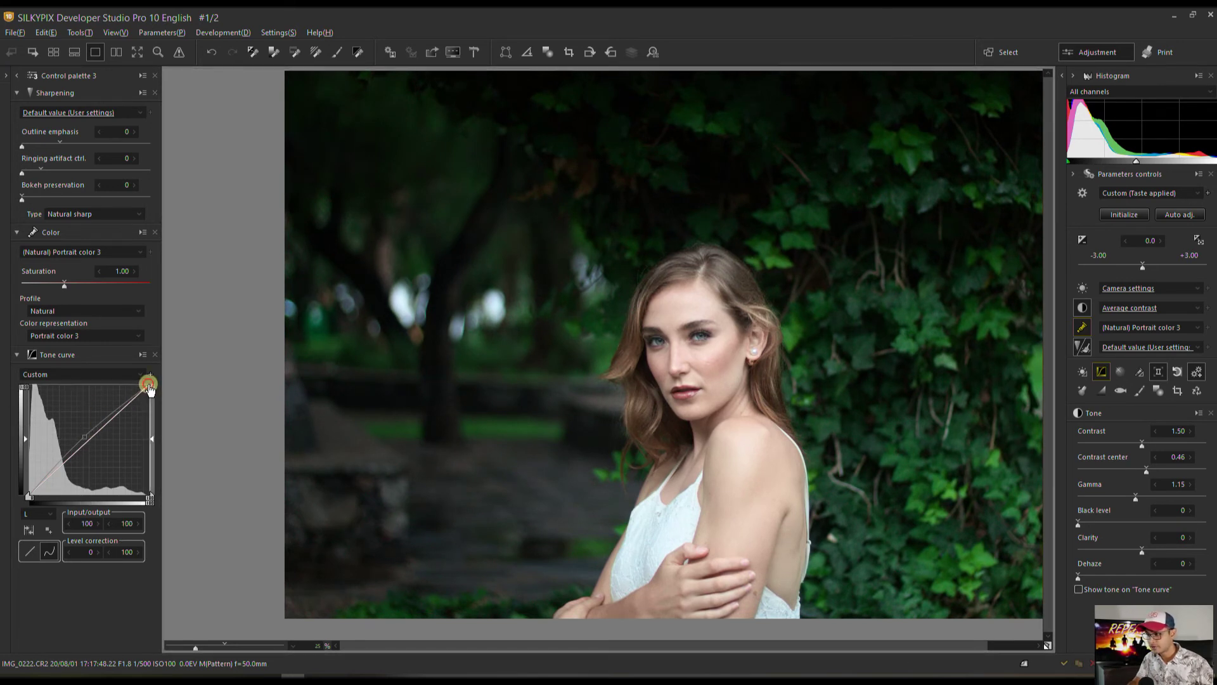
pyautogui.moveTo(149, 385); pyautogui.dragTo(150, 395)
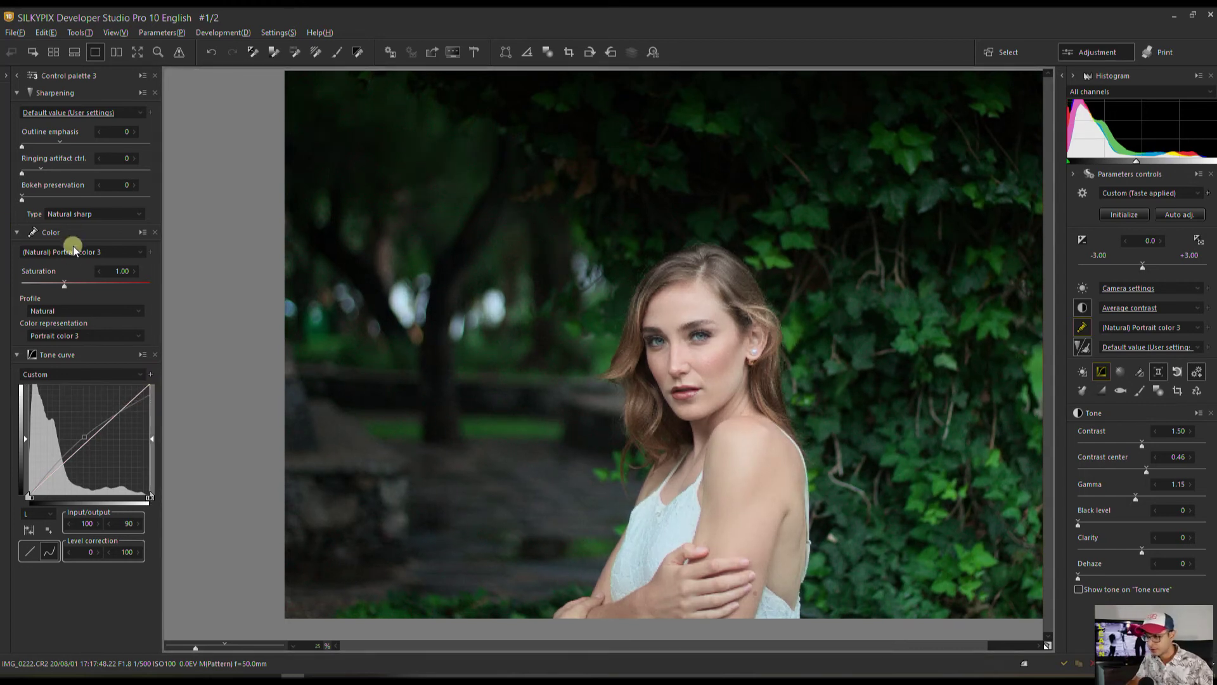
pyautogui.click(69, 286)
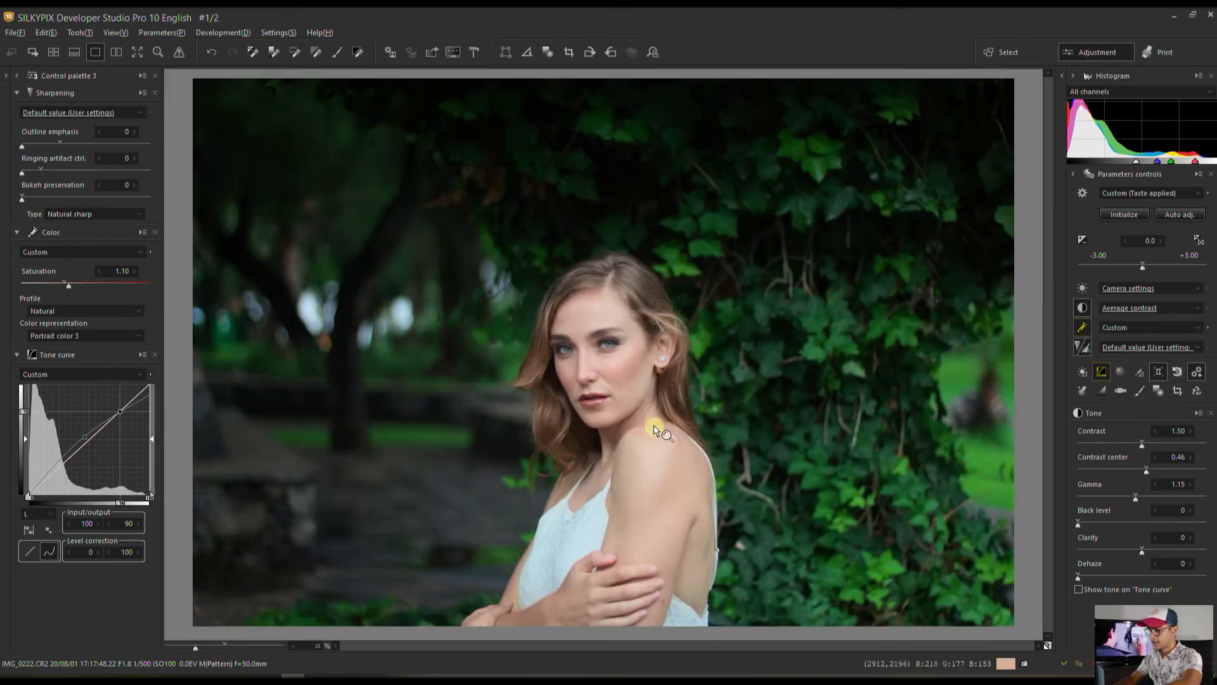
pyautogui.click(656, 431)
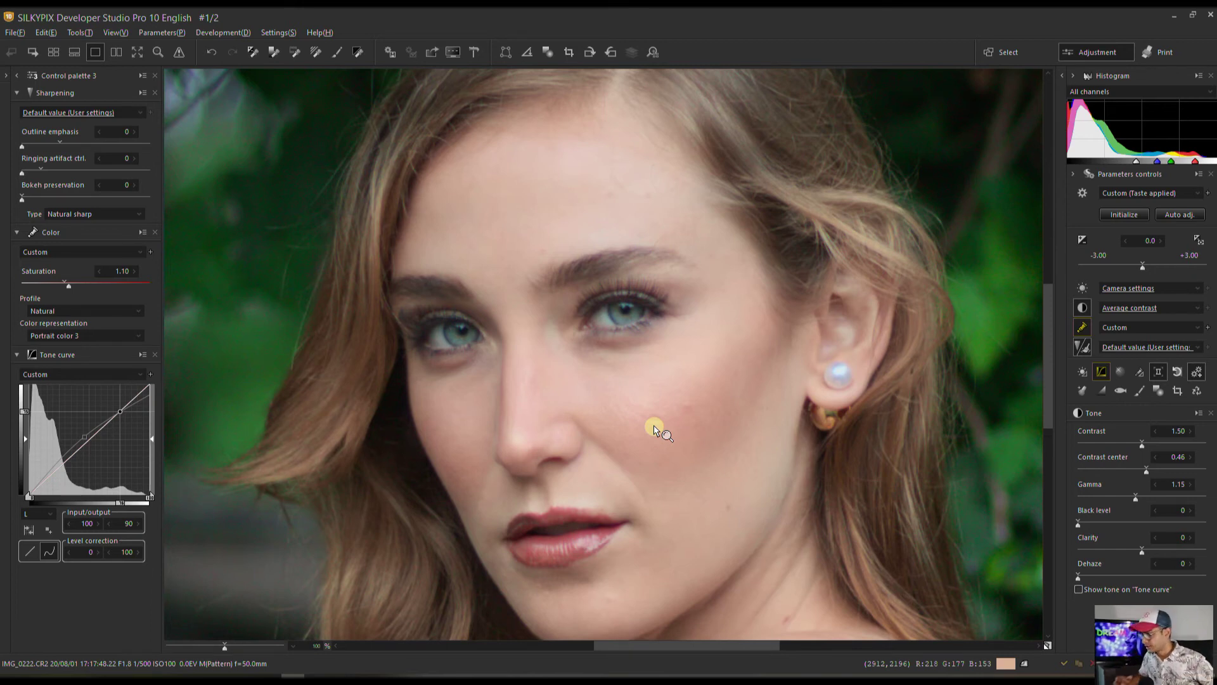
# Create a new partial-correction brush area with feather 90 and size 21
pyautogui.click(1157, 390)
pyautogui.click(989, 236)
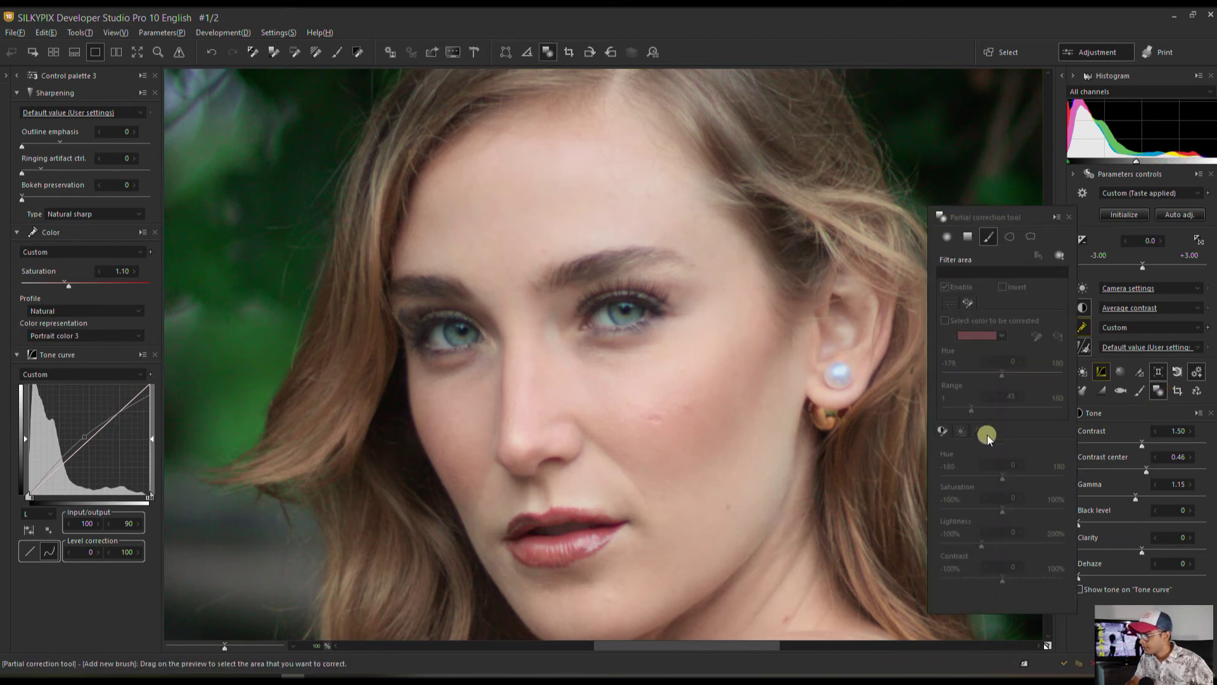
pyautogui.click(949, 309)
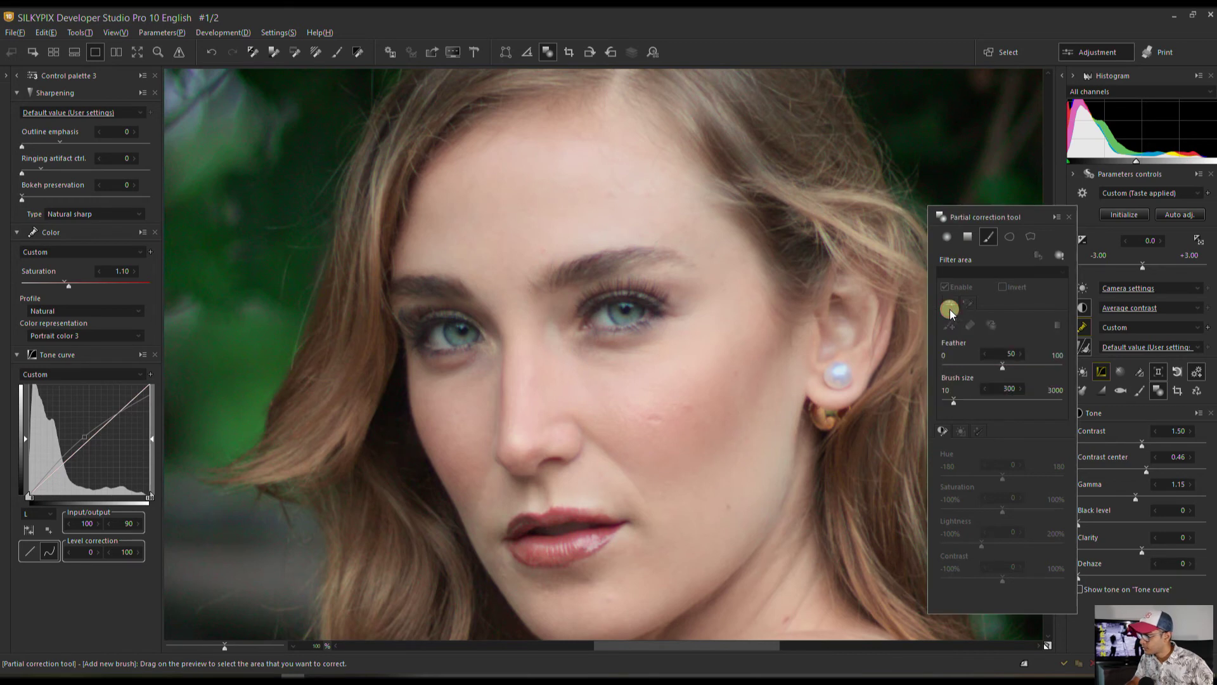
pyautogui.click(944, 397)
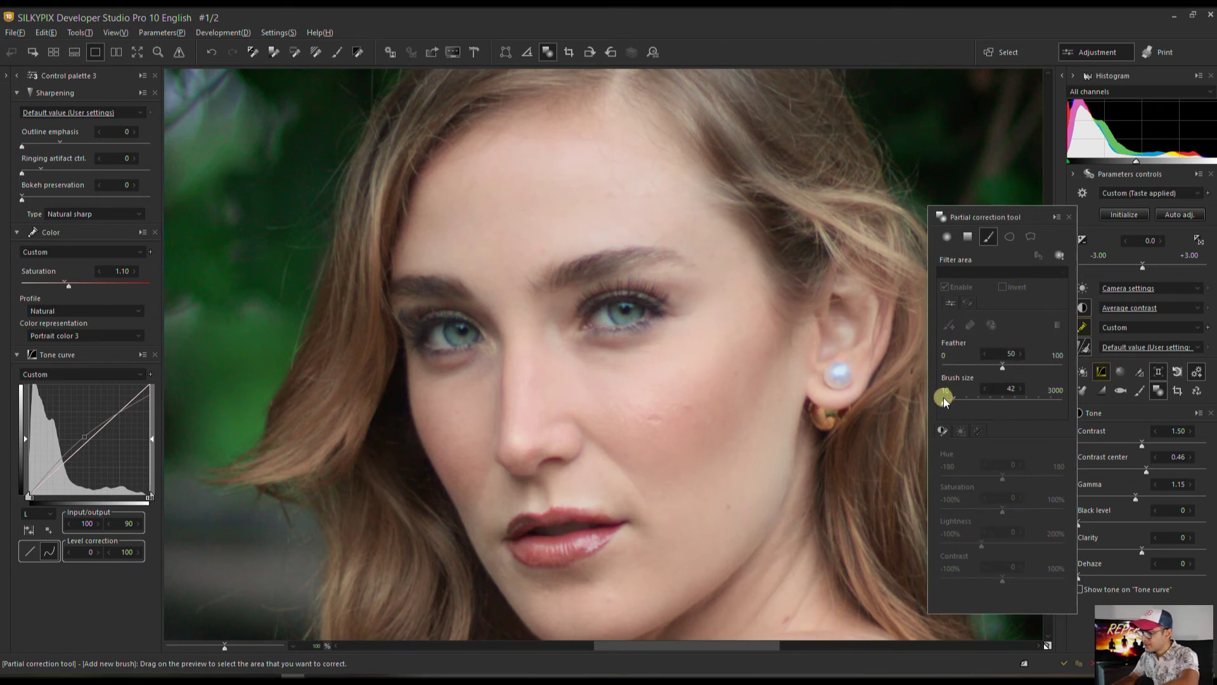
pyautogui.hotkey('ctrl', '+')
pyautogui.click(983, 389)
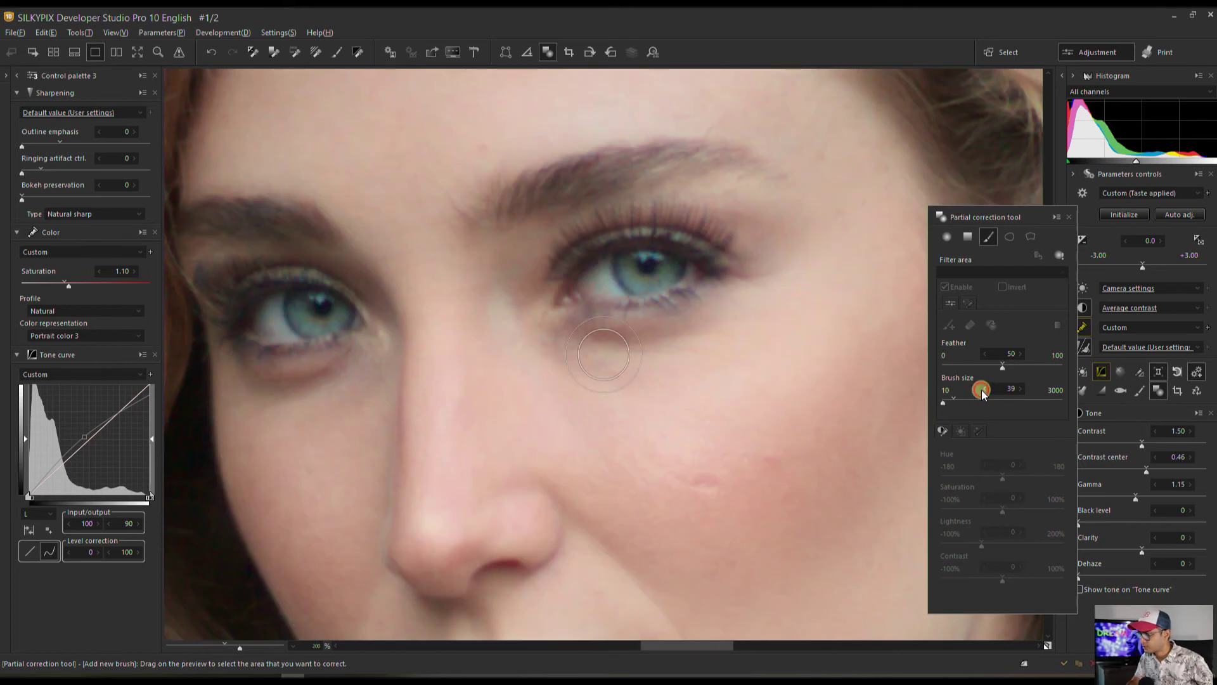
pyautogui.click(1049, 368)
pyautogui.click(983, 389)
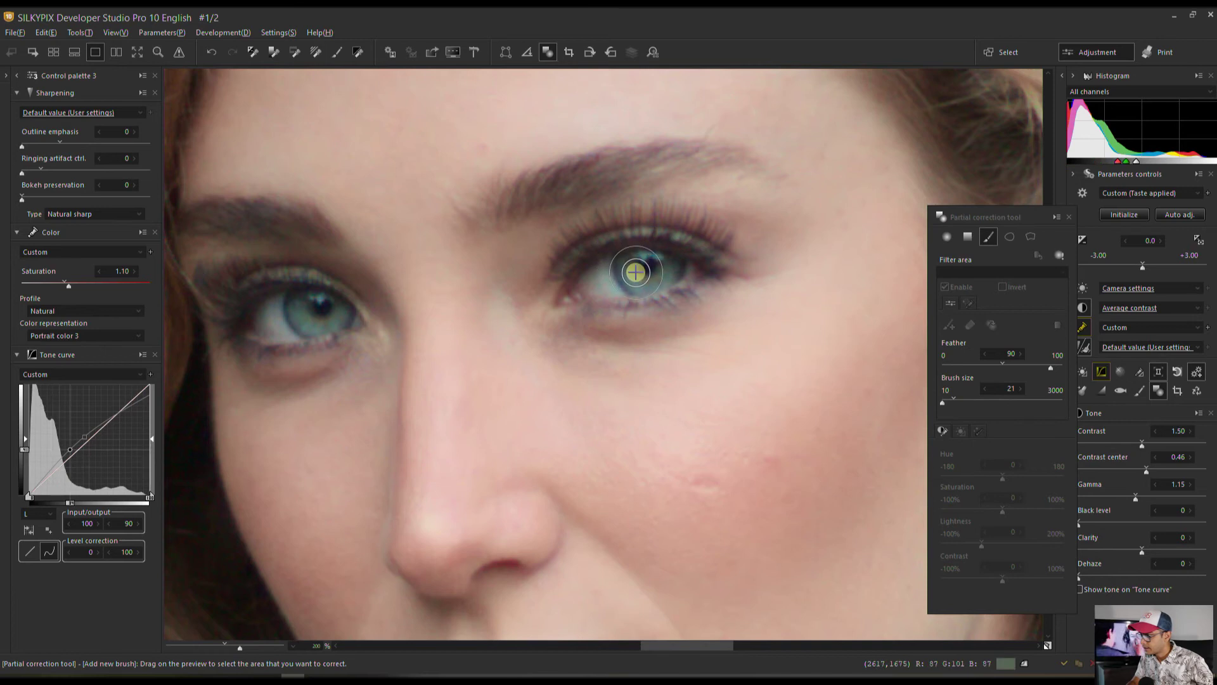
# Paint over both irises and set the correction to lightness 15 with added contrast
pyautogui.moveTo(635, 272); pyautogui.dragTo(659, 273)
pyautogui.moveTo(306, 307); pyautogui.dragTo(316, 319)
pyautogui.click(993, 545)
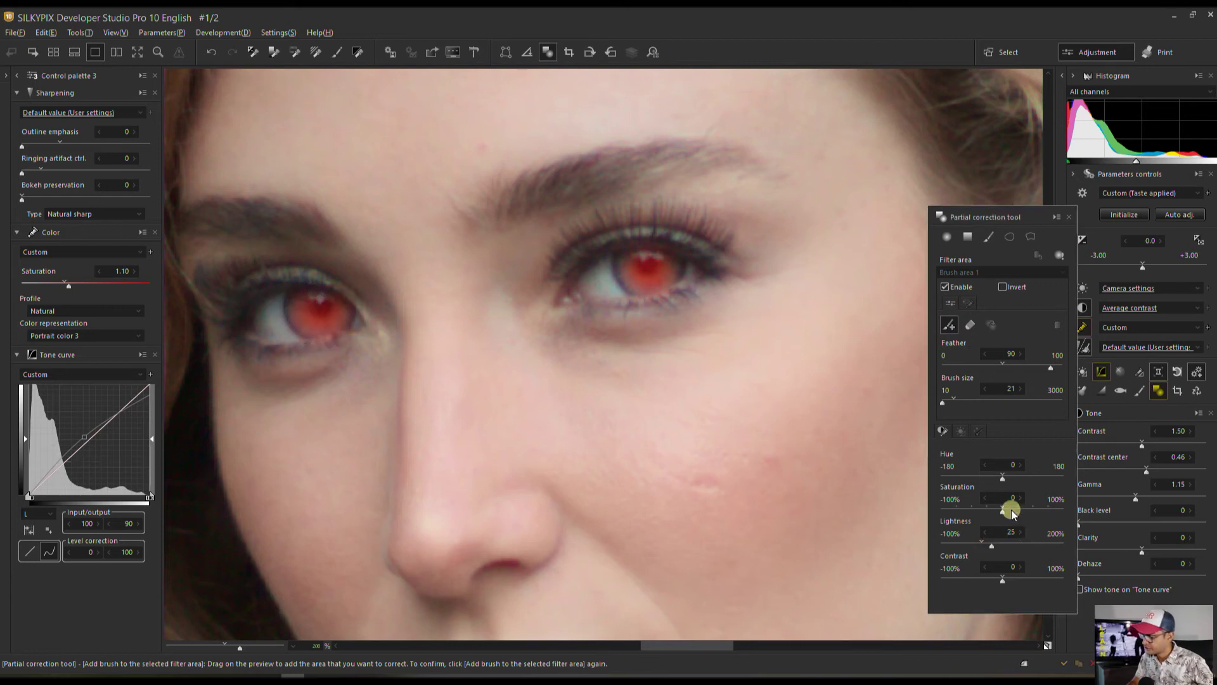
pyautogui.click(950, 322)
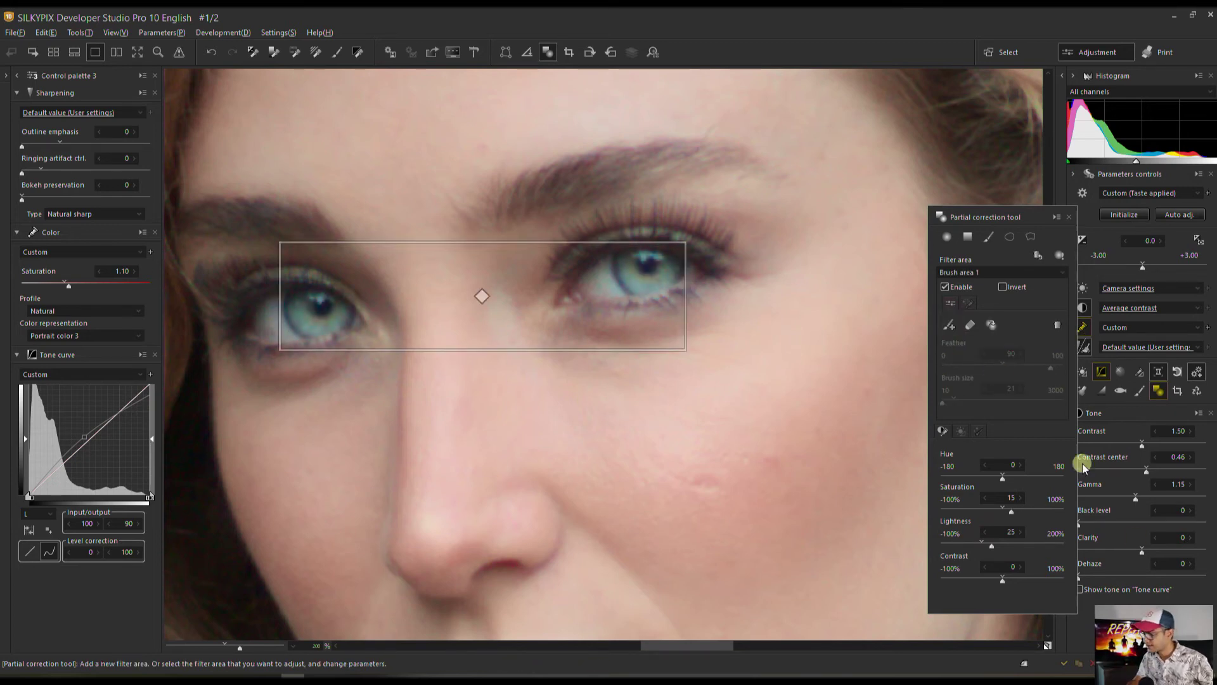
pyautogui.click(1006, 579)
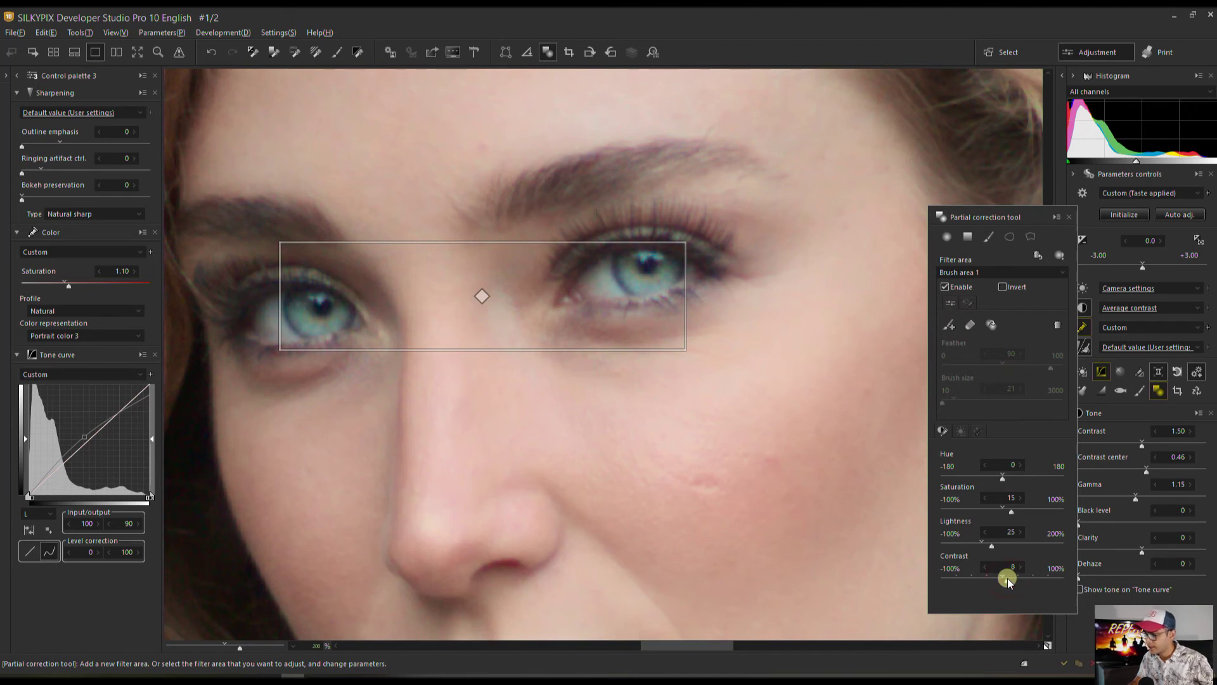
pyautogui.click(988, 543)
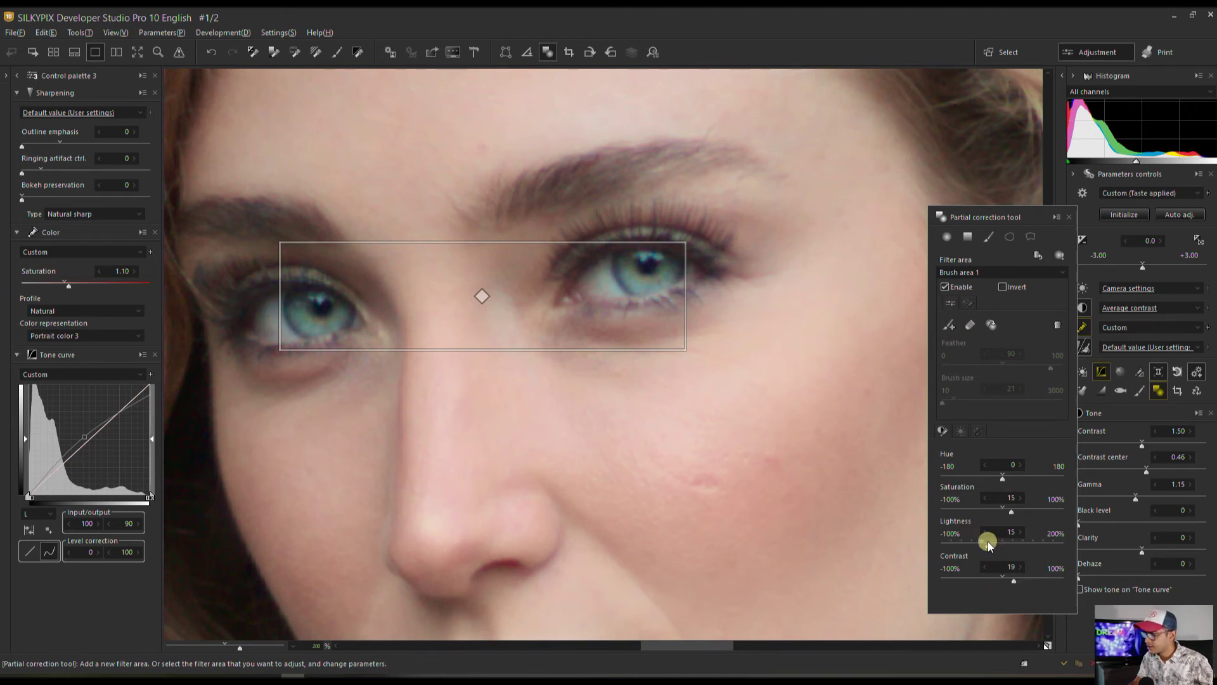
# Close partial correction, zoom out to the whole photo, and compare against default parameters
pyautogui.click(1068, 216)
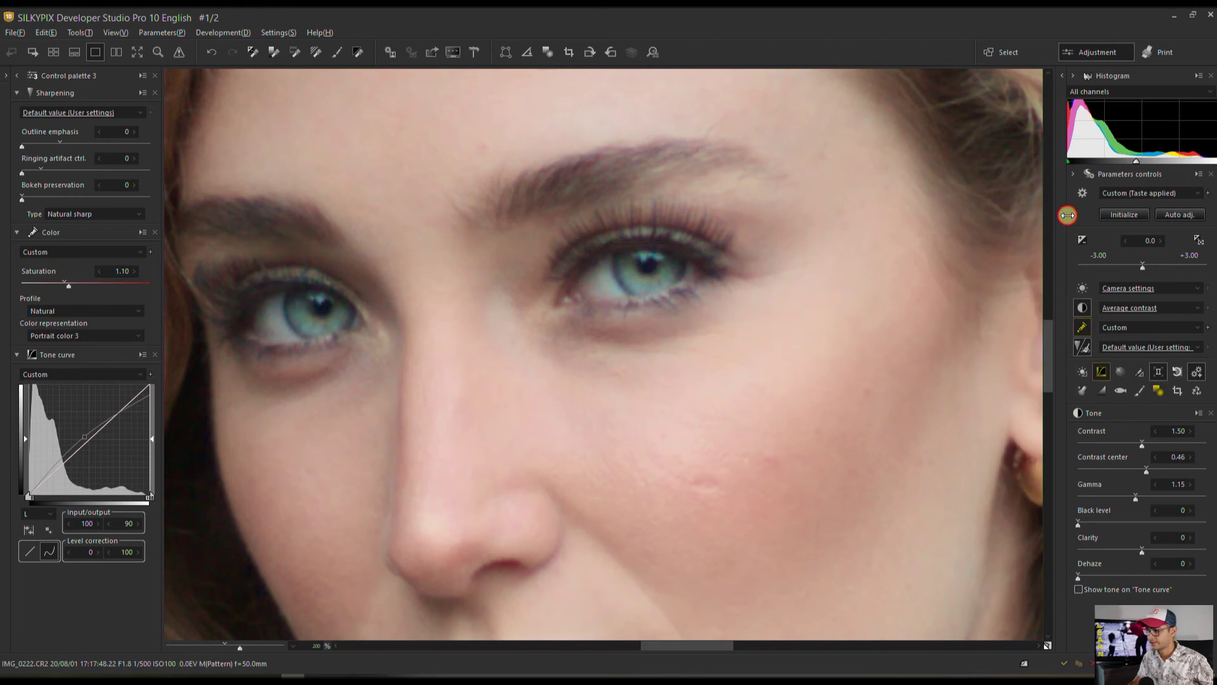
pyautogui.hotkey('ctrl', '-')
pyautogui.hotkey('ctrl', '-')
pyautogui.hotkey('ctrl', '-')
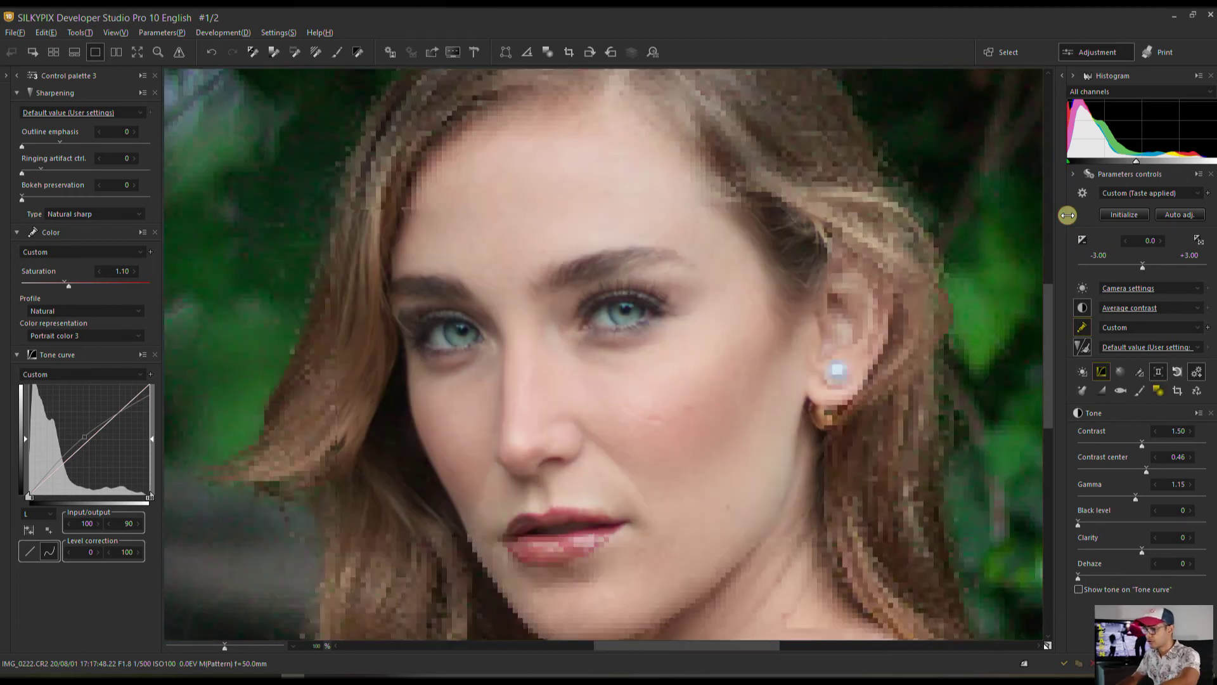
pyautogui.hotkey('ctrl', '-')
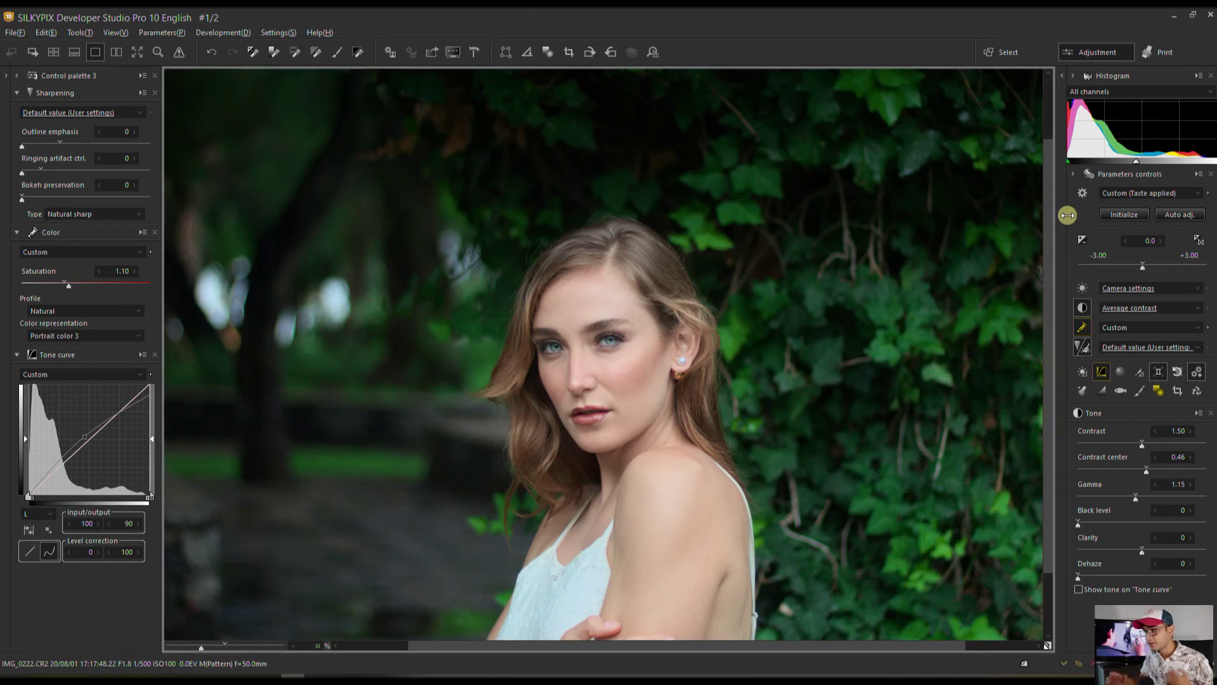
pyautogui.hotkey('ctrl', '-')
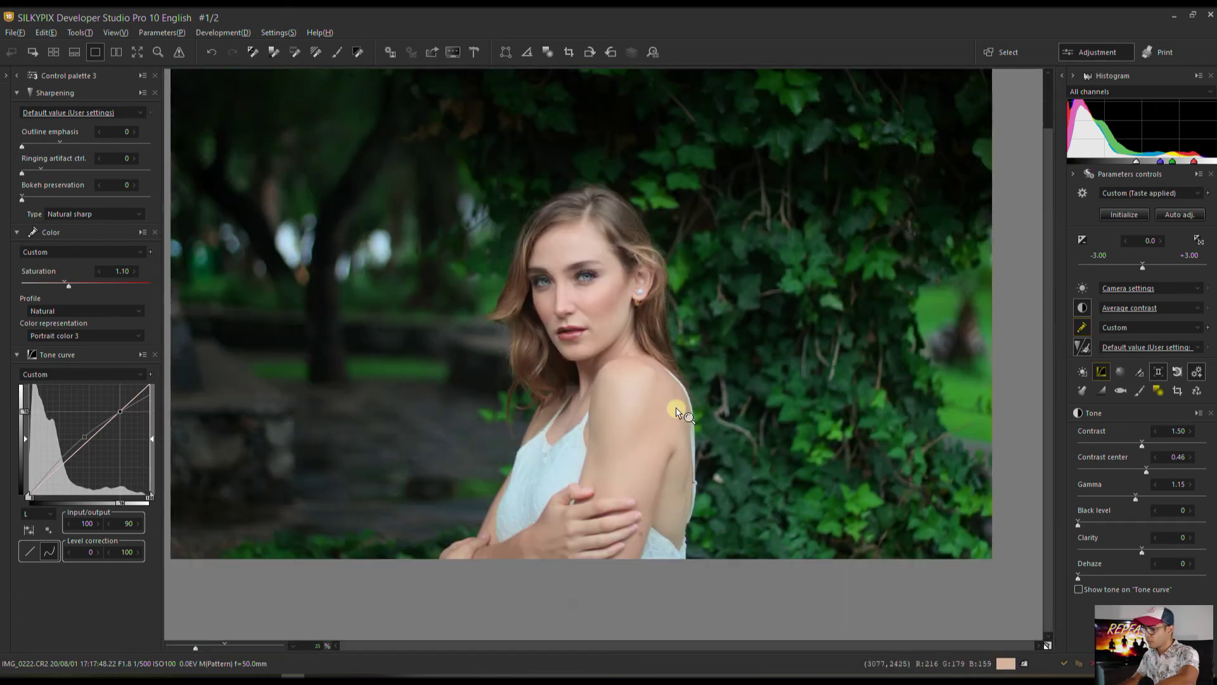
pyautogui.moveTo(739, 291); pyautogui.dragTo(781, 356)
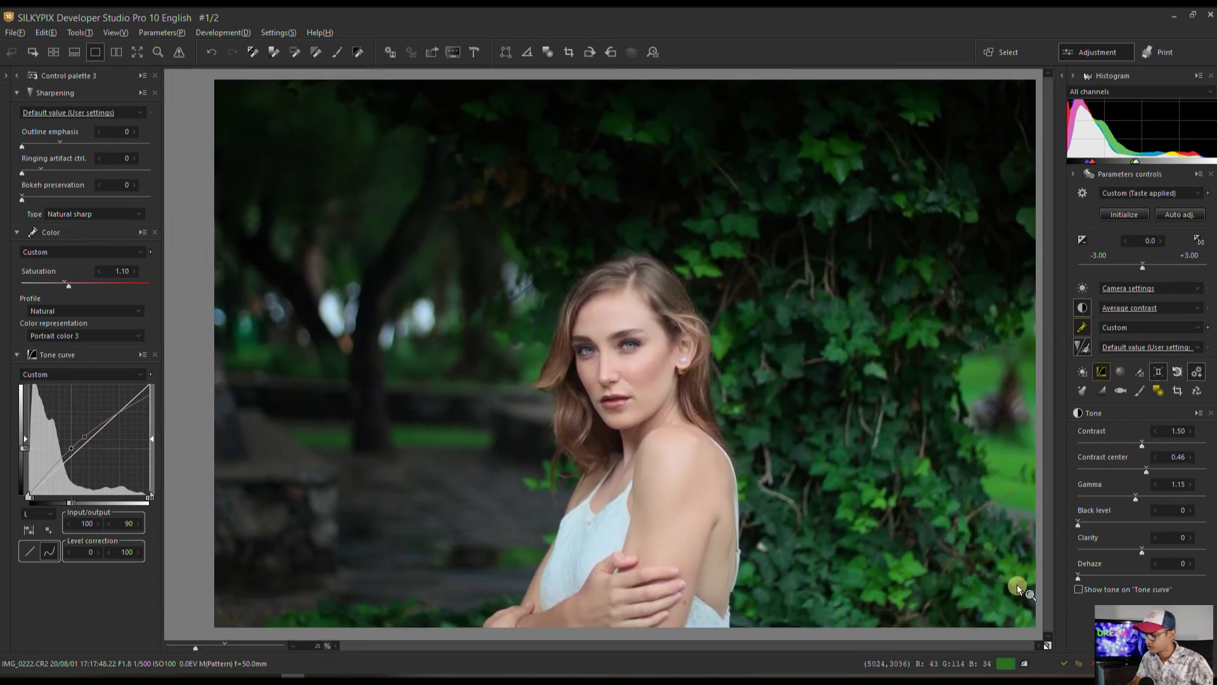
pyautogui.click(1045, 645)
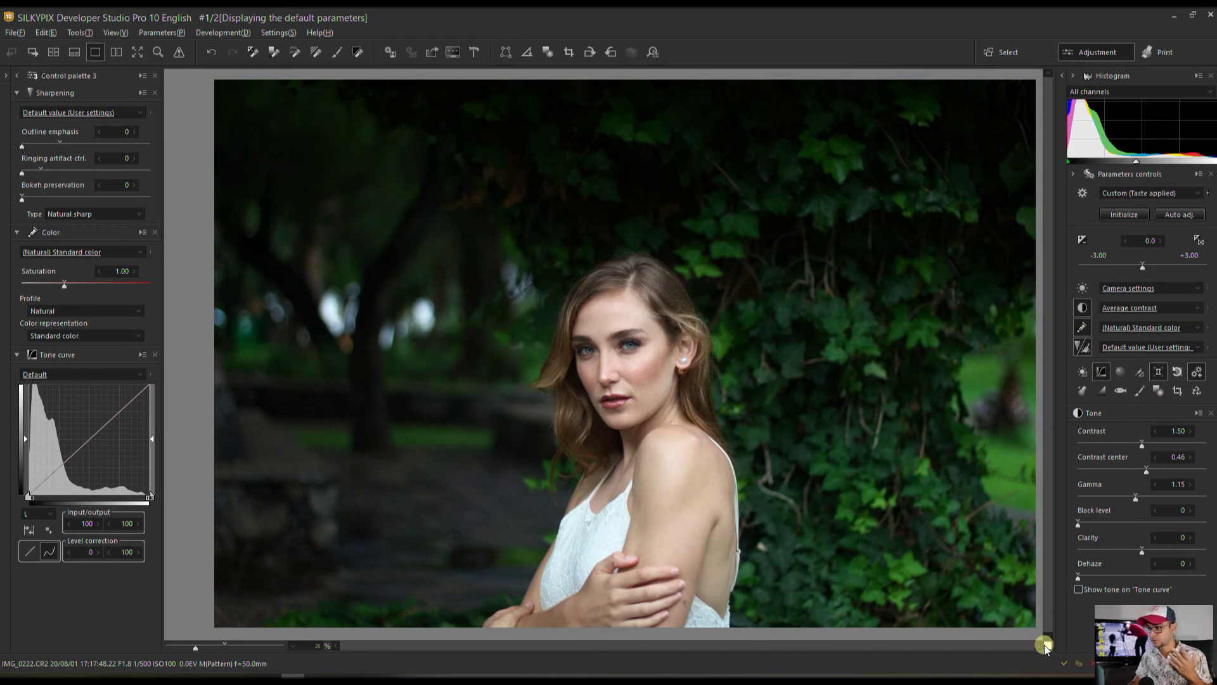
pyautogui.click(1044, 645)
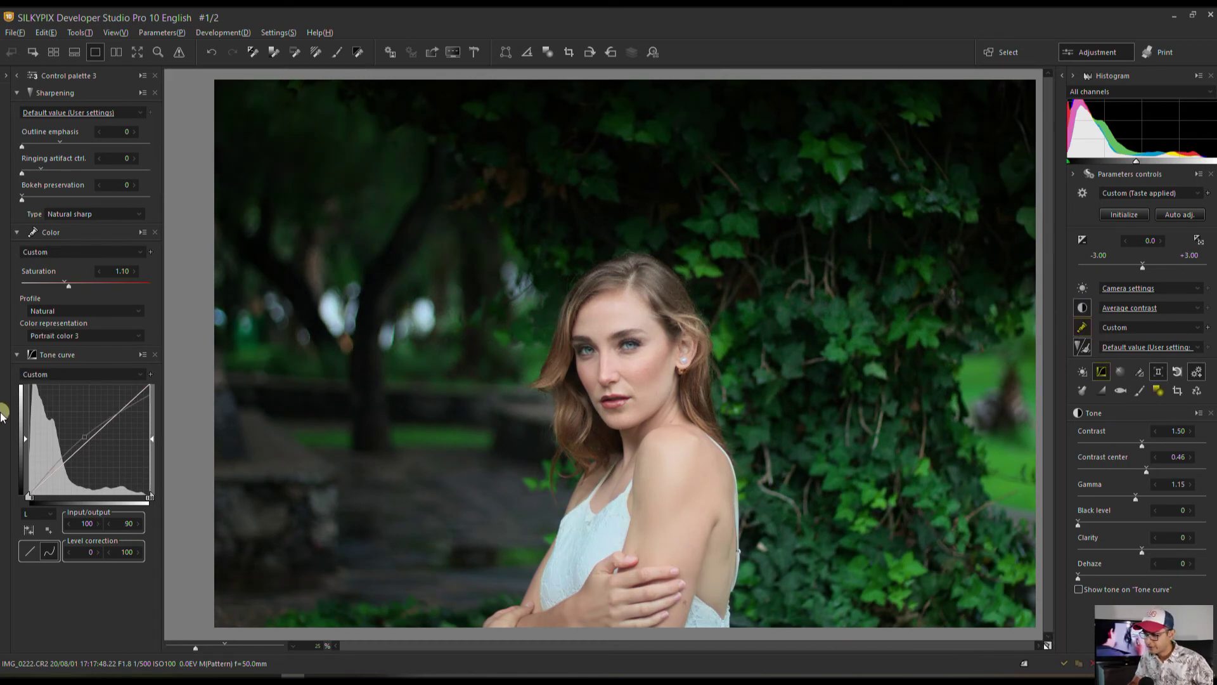
# Move the tone-curve black point to input 12 to deepen the shadows
pyautogui.click(24, 439)
pyautogui.moveTo(24, 439); pyautogui.dragTo(37, 439)
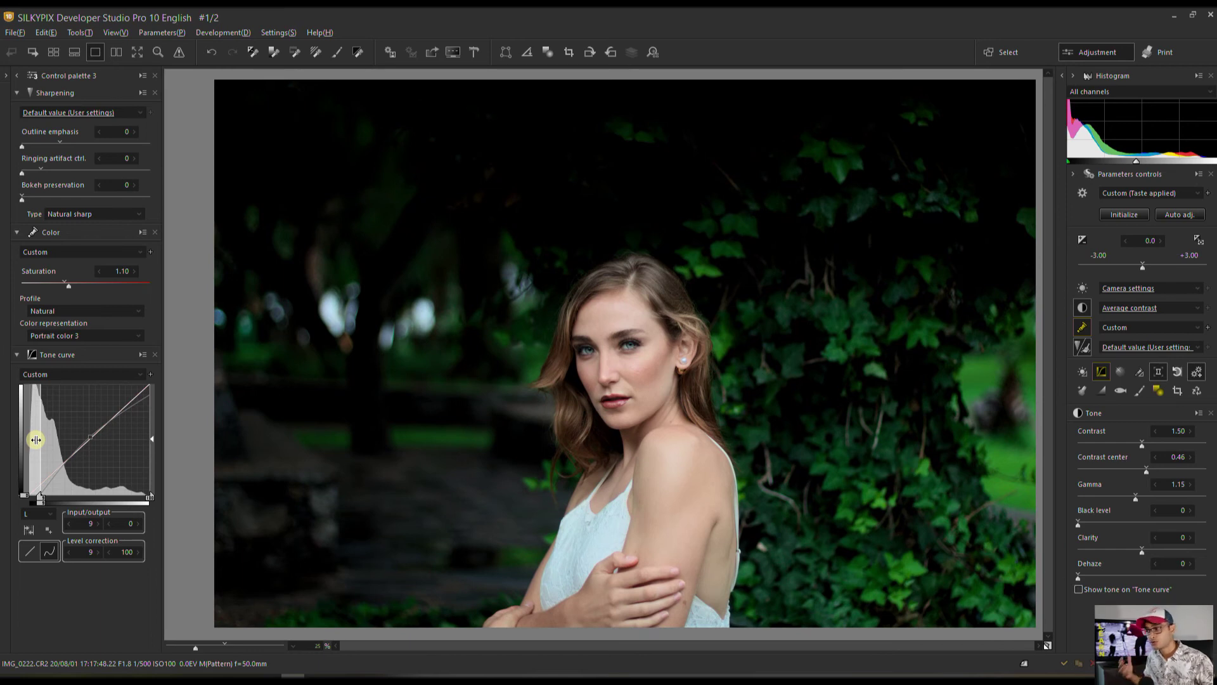
pyautogui.moveTo(39, 439); pyautogui.dragTo(42, 439)
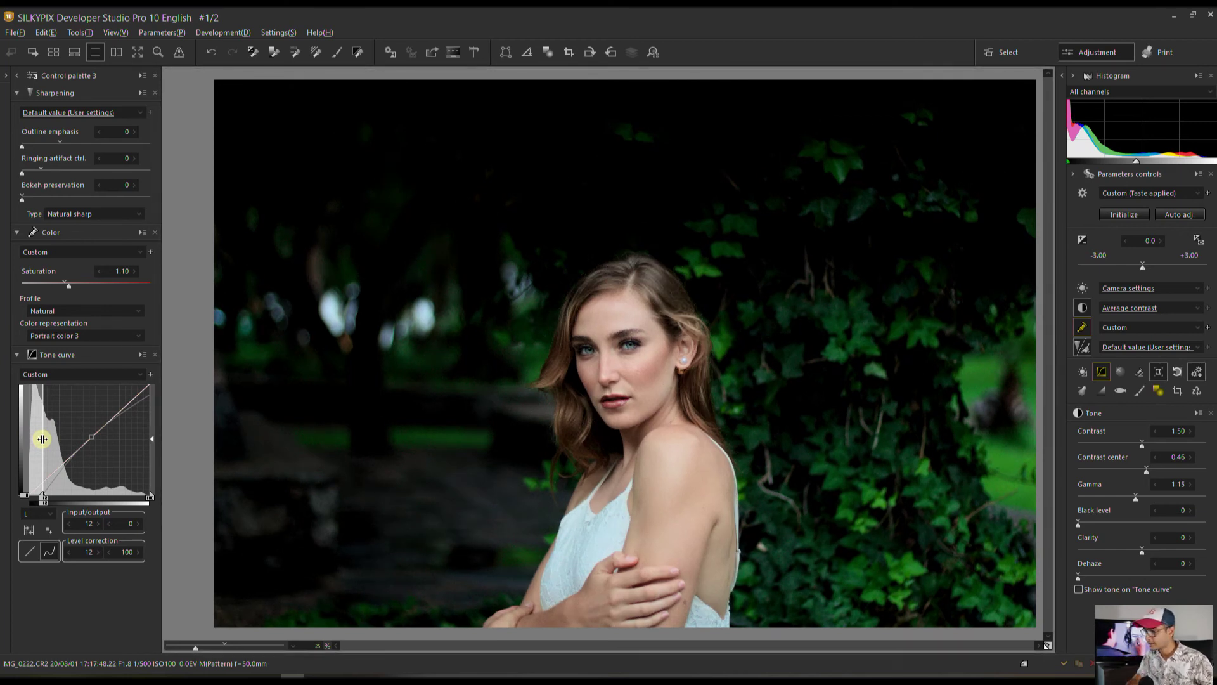
pyautogui.click(1142, 372)
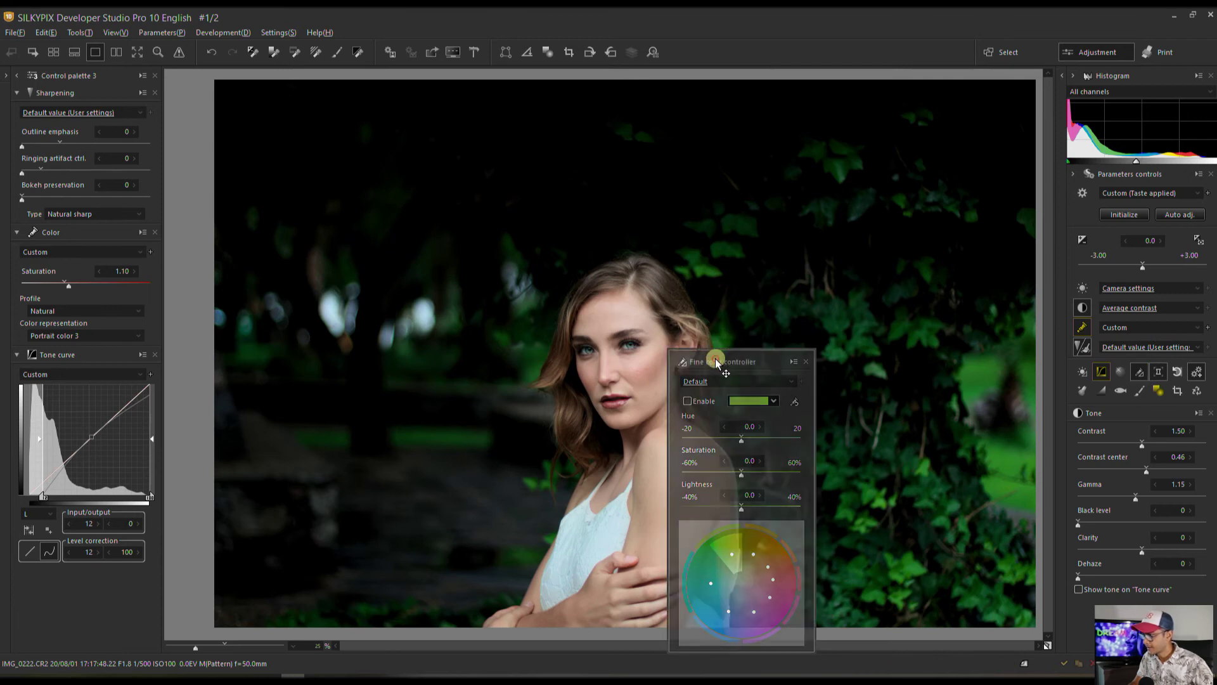
# Apply the Saturated Skin fine-colour preset and raise orange saturation to 20.0
pyautogui.moveTo(715, 358); pyautogui.dragTo(846, 257)
pyautogui.click(847, 276)
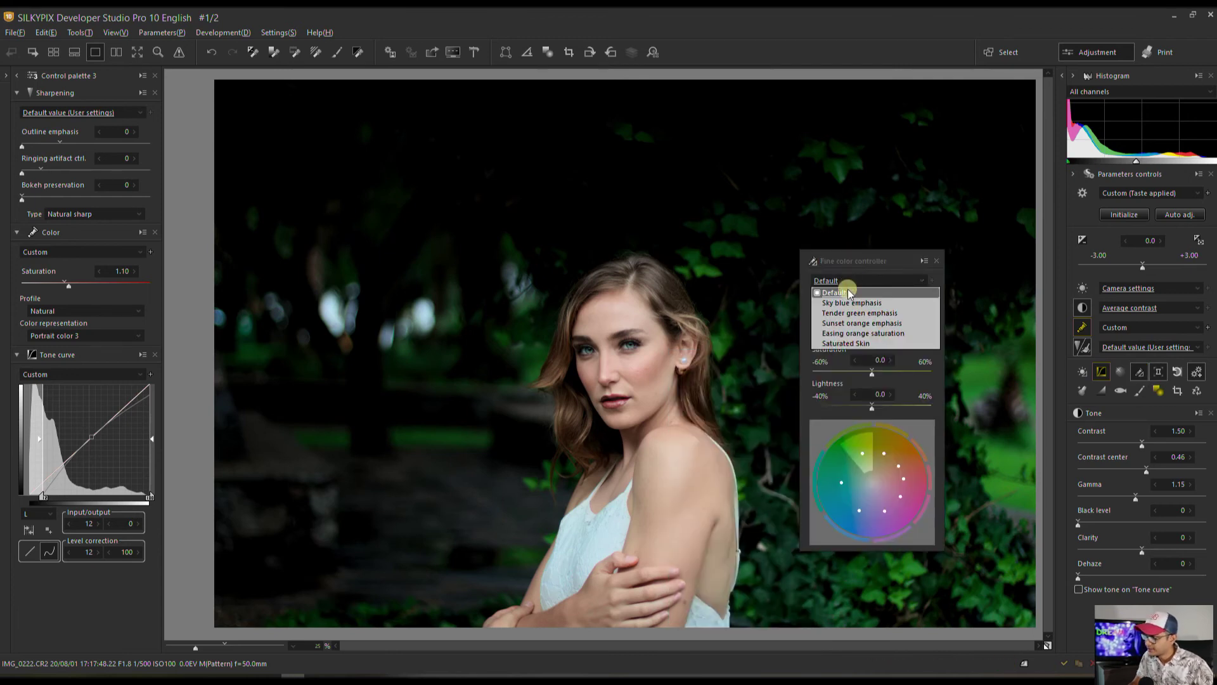
pyautogui.click(842, 342)
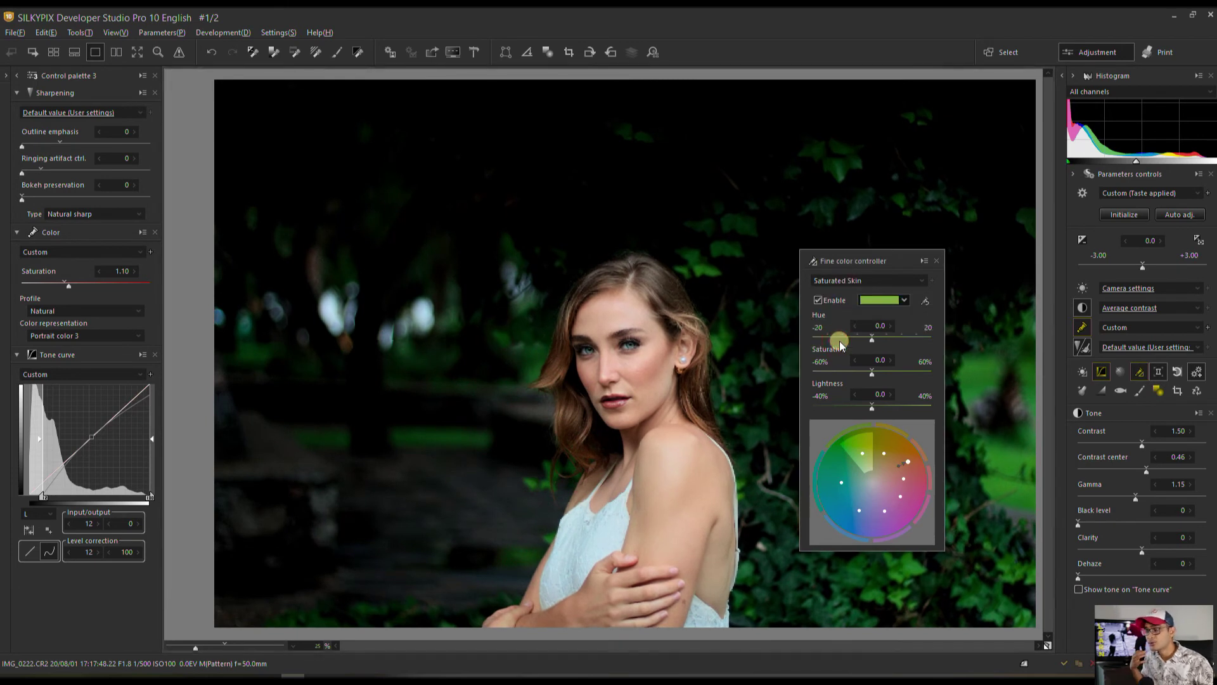
pyautogui.click(875, 299)
pyautogui.click(913, 462)
pyautogui.click(911, 460)
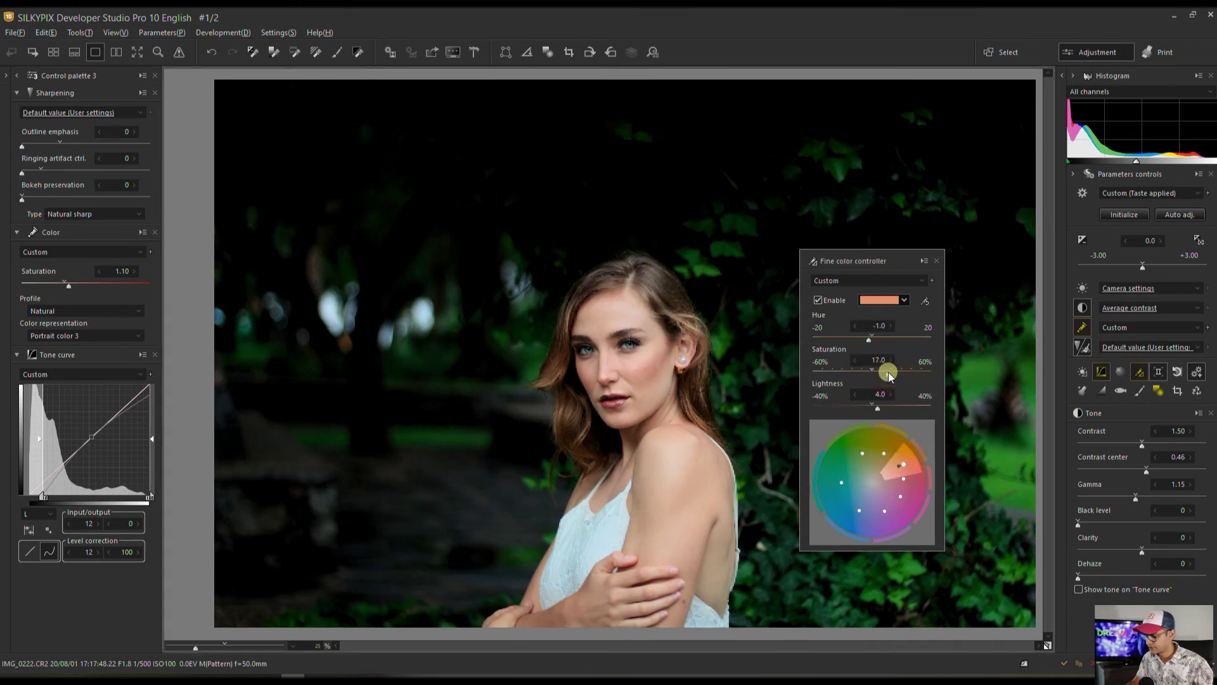
pyautogui.moveTo(888, 376); pyautogui.dragTo(891, 374)
# Set pink-red to hue -4.0, saturation 8.0 and lightness 6.0, then close the controller
pyautogui.click(910, 483)
pyautogui.click(860, 333)
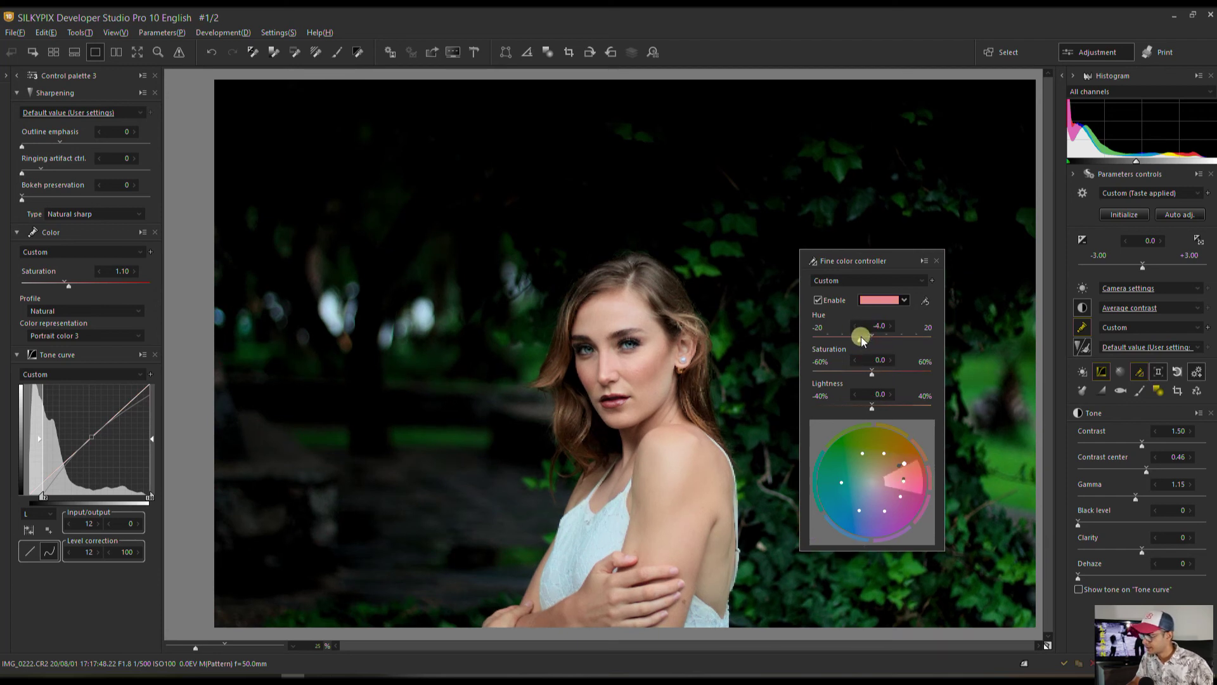
pyautogui.click(880, 372)
pyautogui.click(880, 404)
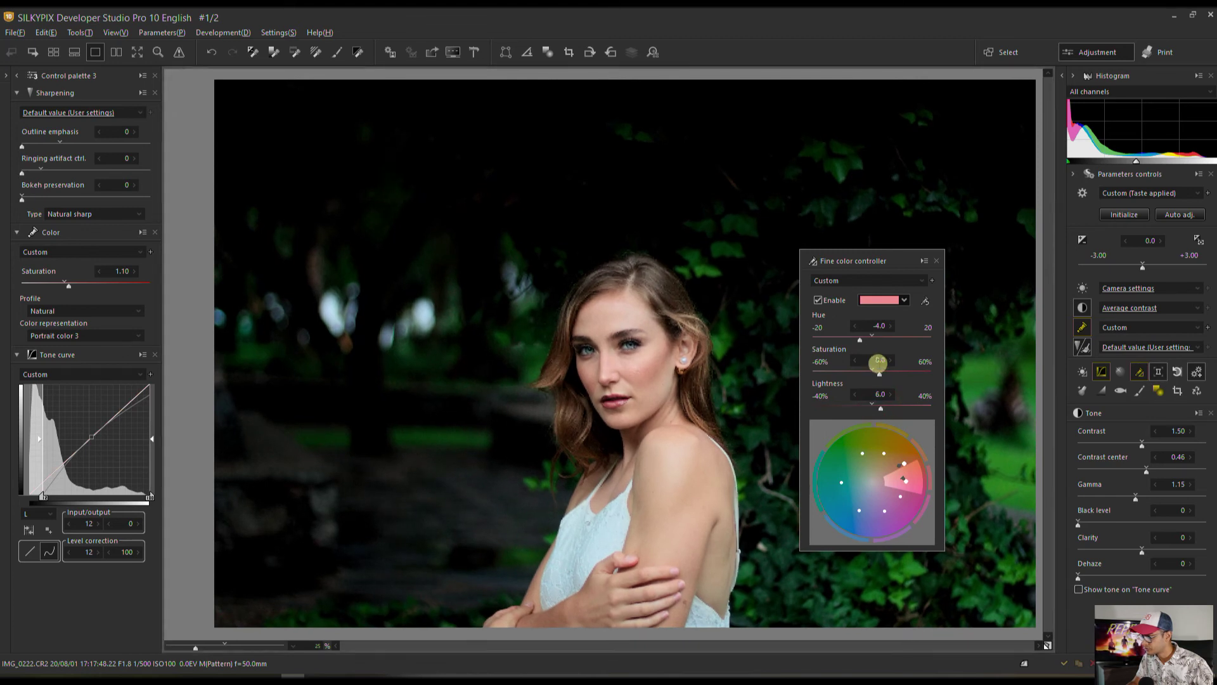
pyautogui.click(1085, 398)
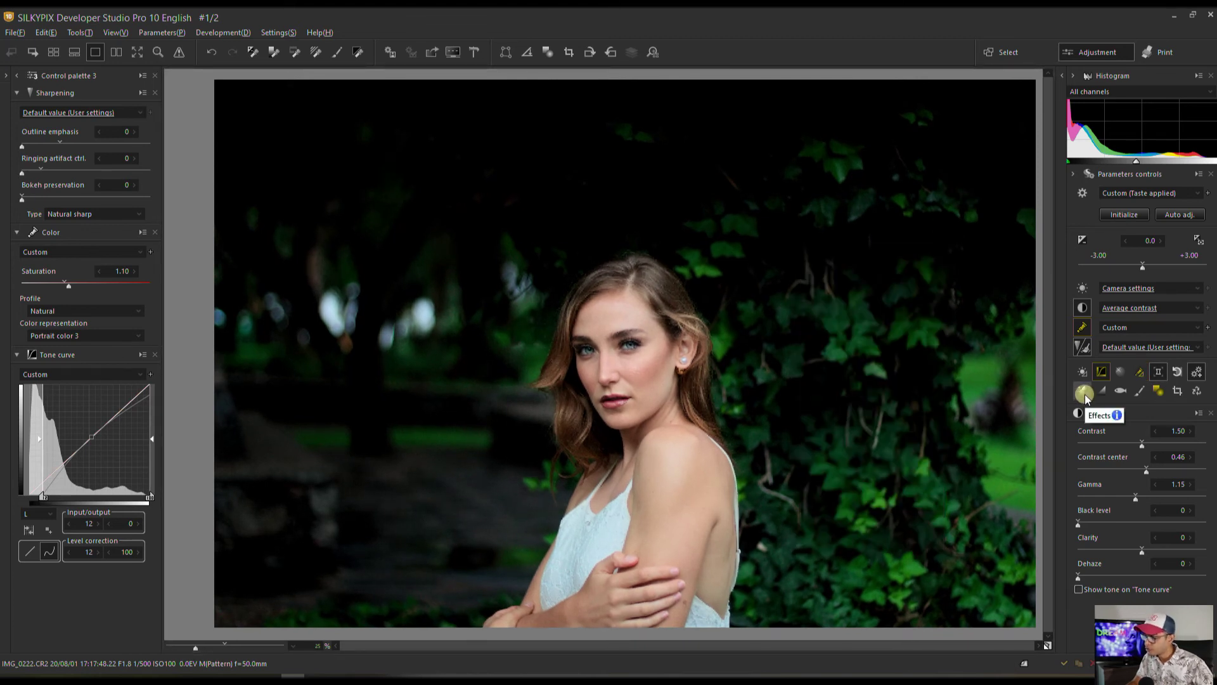
# Set portrait beautification range to Medium and raise its effect strength to 15
pyautogui.click(1085, 394)
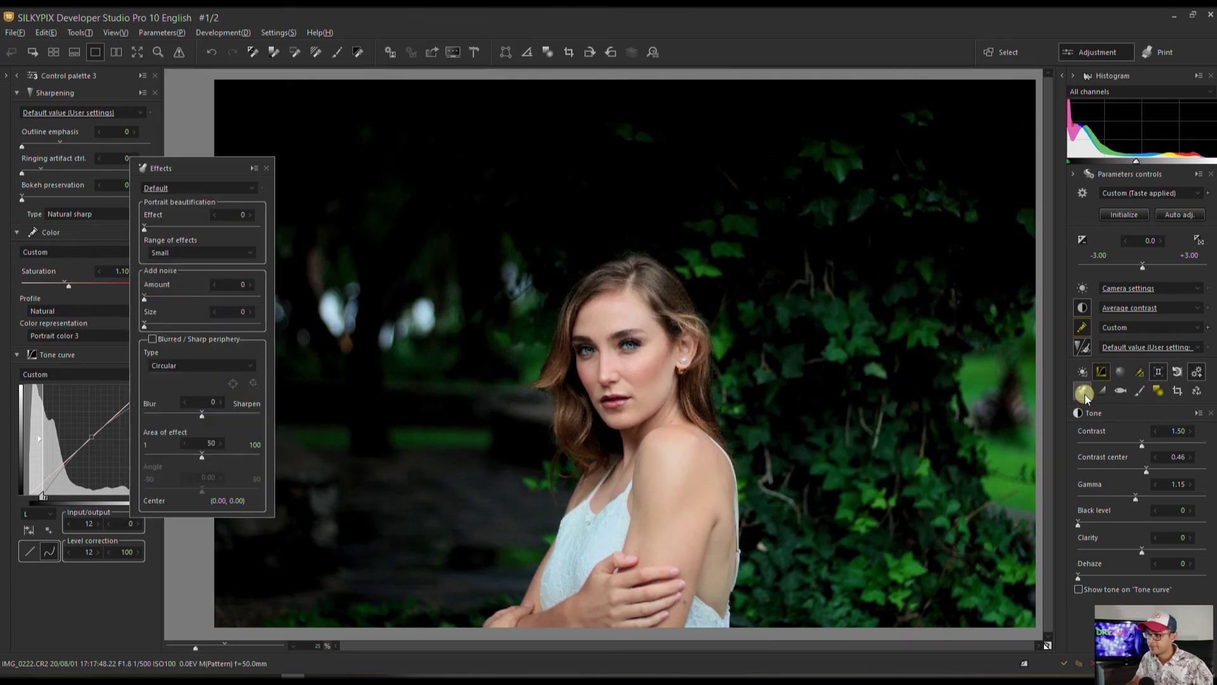
pyautogui.click(190, 252)
pyautogui.click(190, 274)
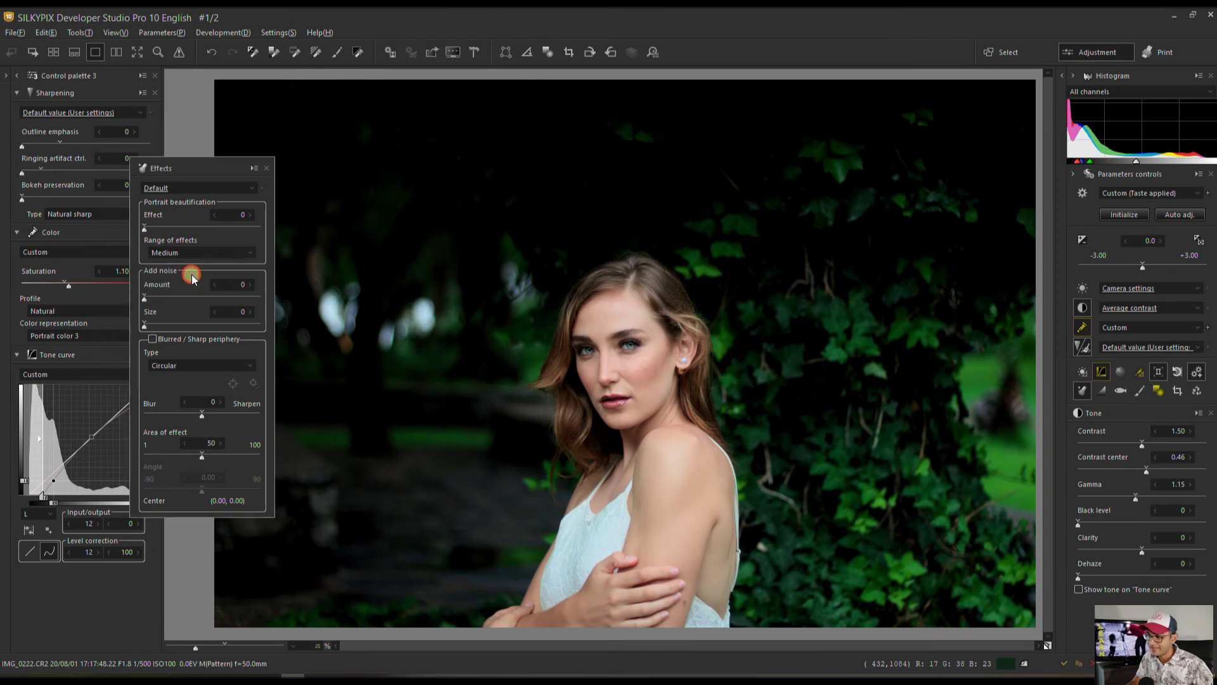
pyautogui.click(153, 230)
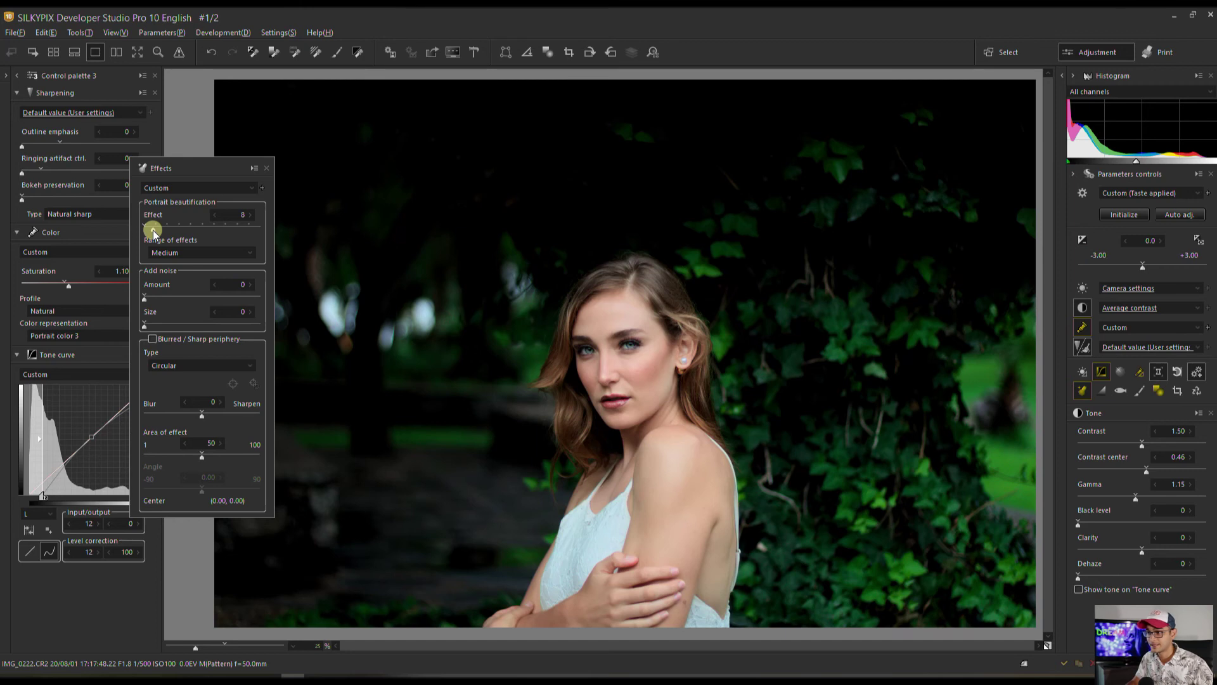
pyautogui.moveTo(154, 230); pyautogui.dragTo(161, 229)
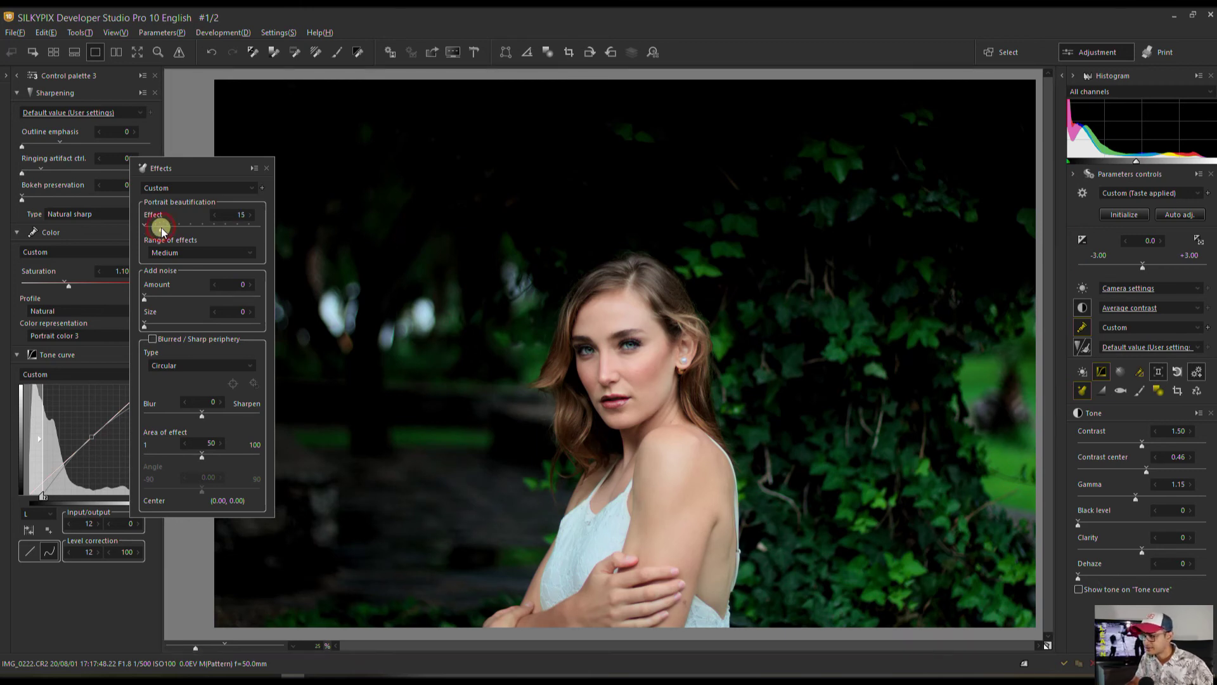
pyautogui.click(559, 419)
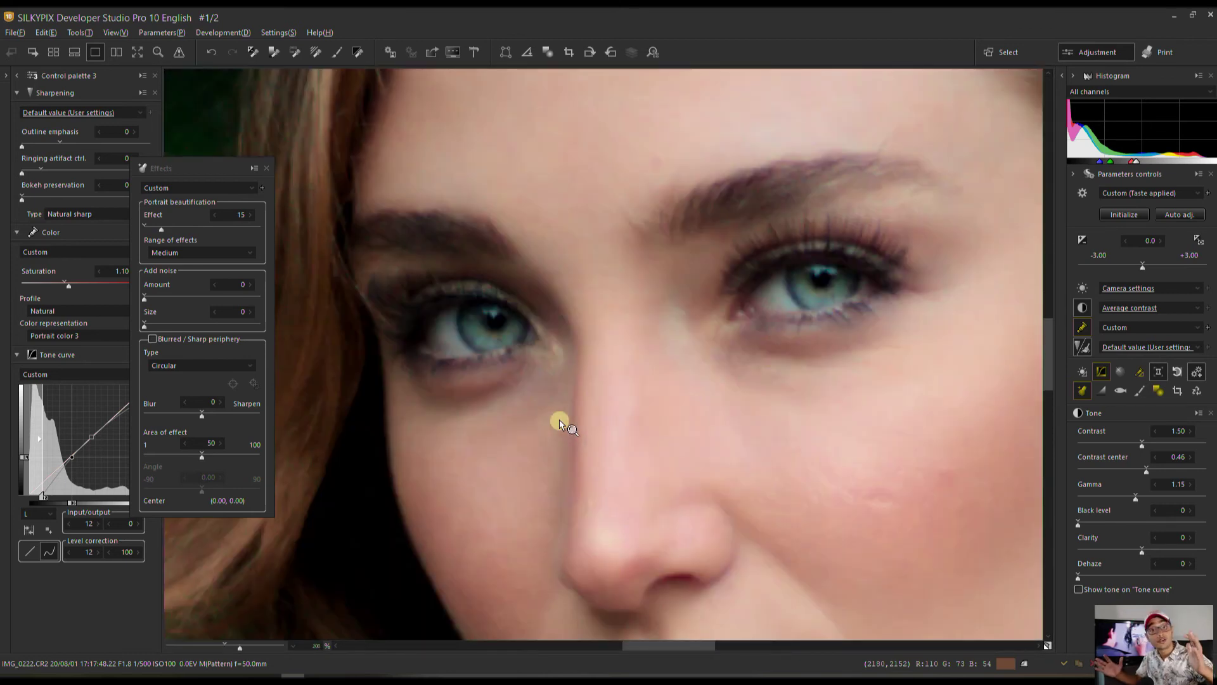
# Remove the cheek blemish with the Spotting tool's Auto Erase, modifying 793 pixels
pyautogui.click(267, 168)
pyautogui.click(336, 51)
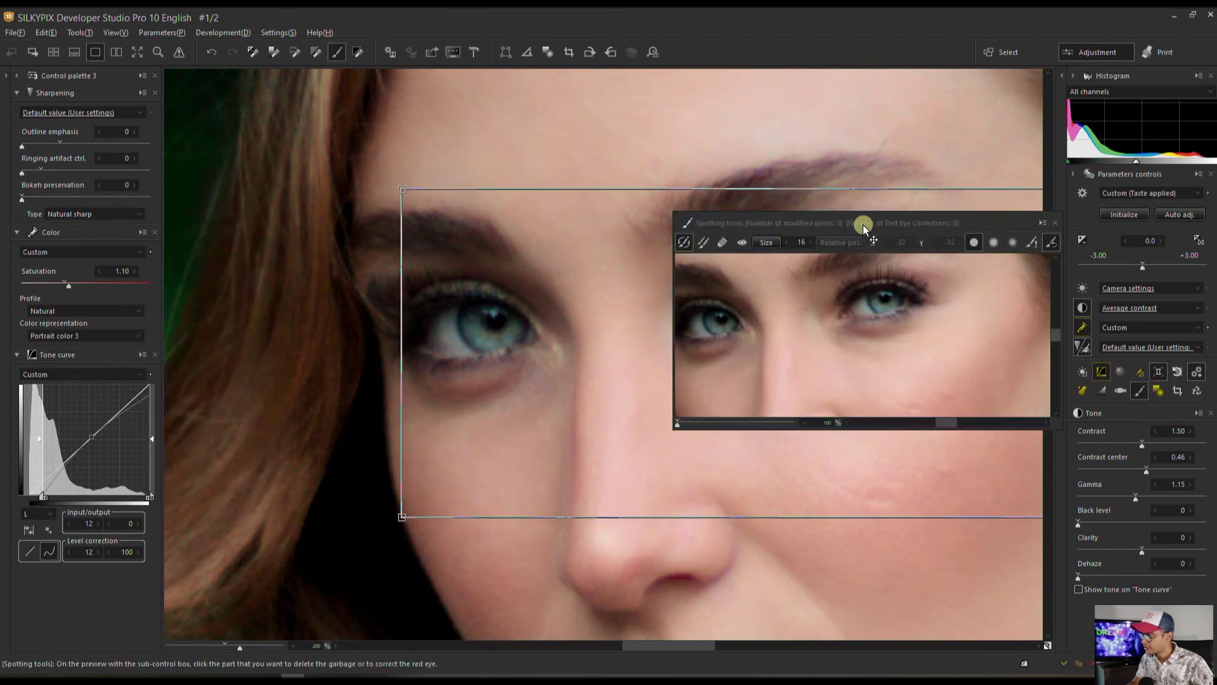
pyautogui.moveTo(862, 220); pyautogui.dragTo(957, 96)
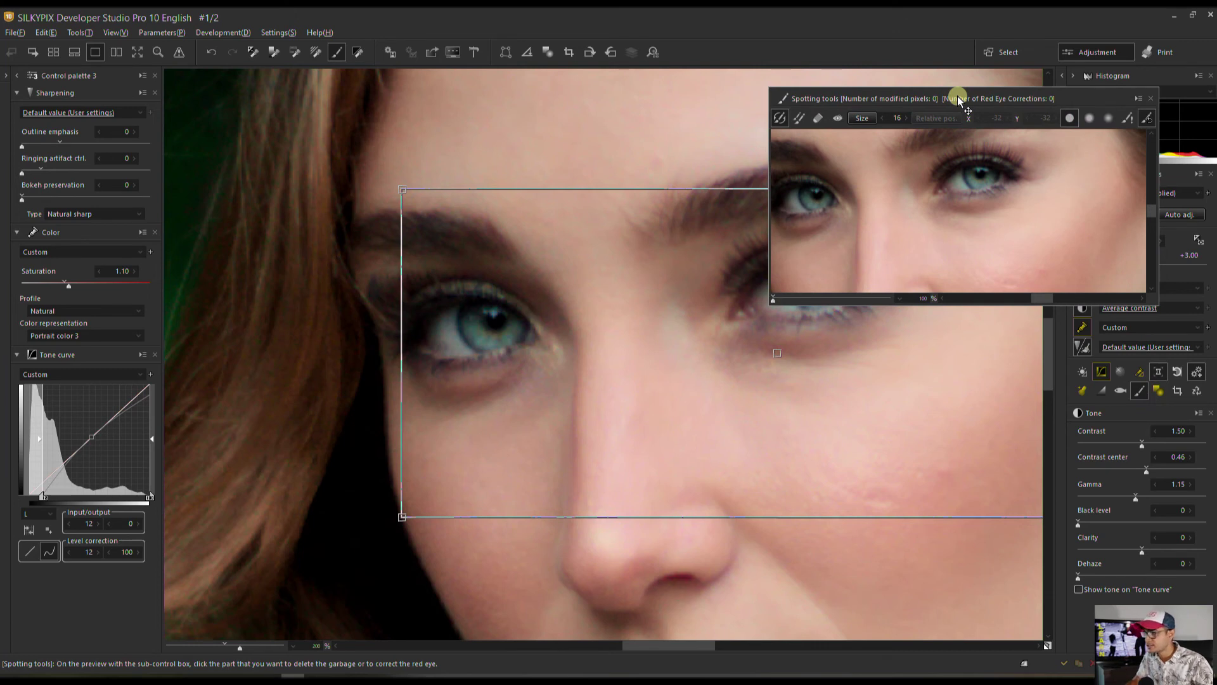
pyautogui.moveTo(774, 353); pyautogui.dragTo(879, 492)
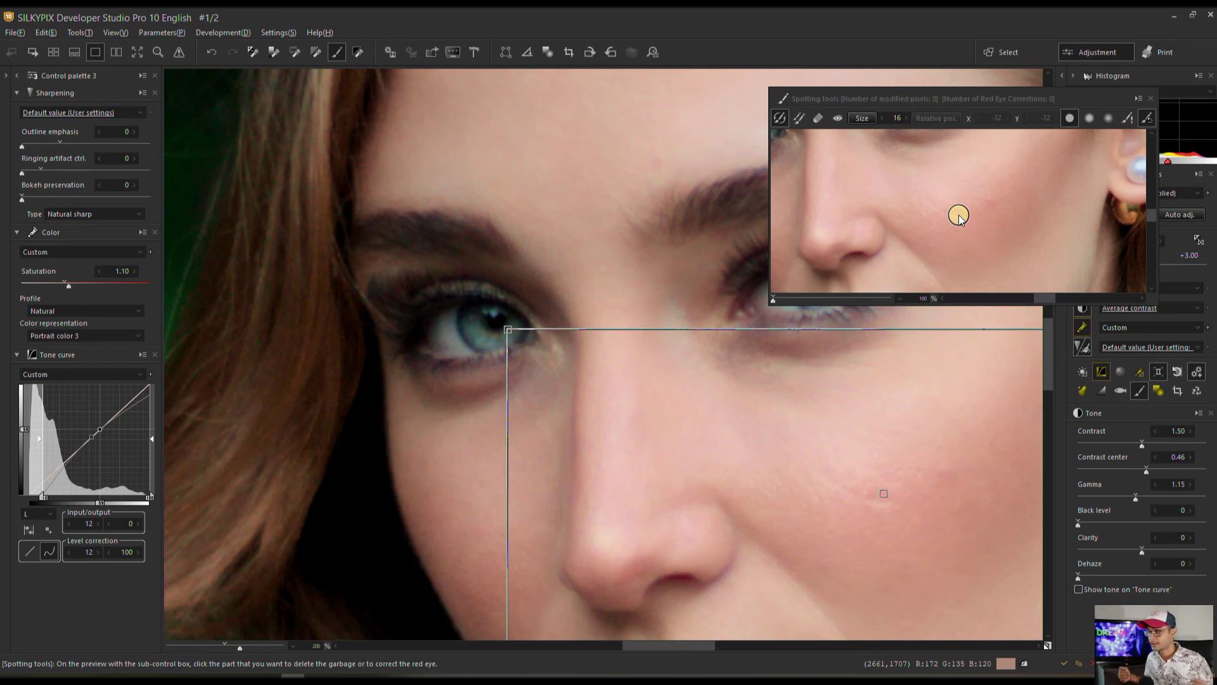
pyautogui.click(779, 119)
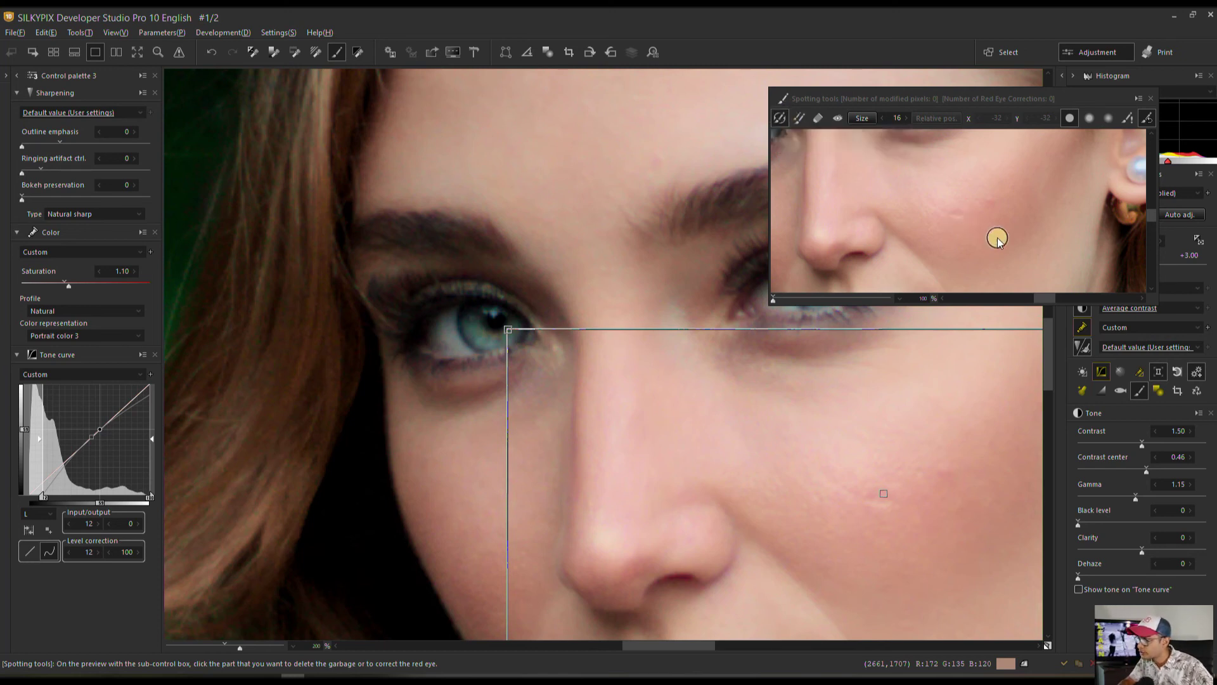
pyautogui.click(957, 215)
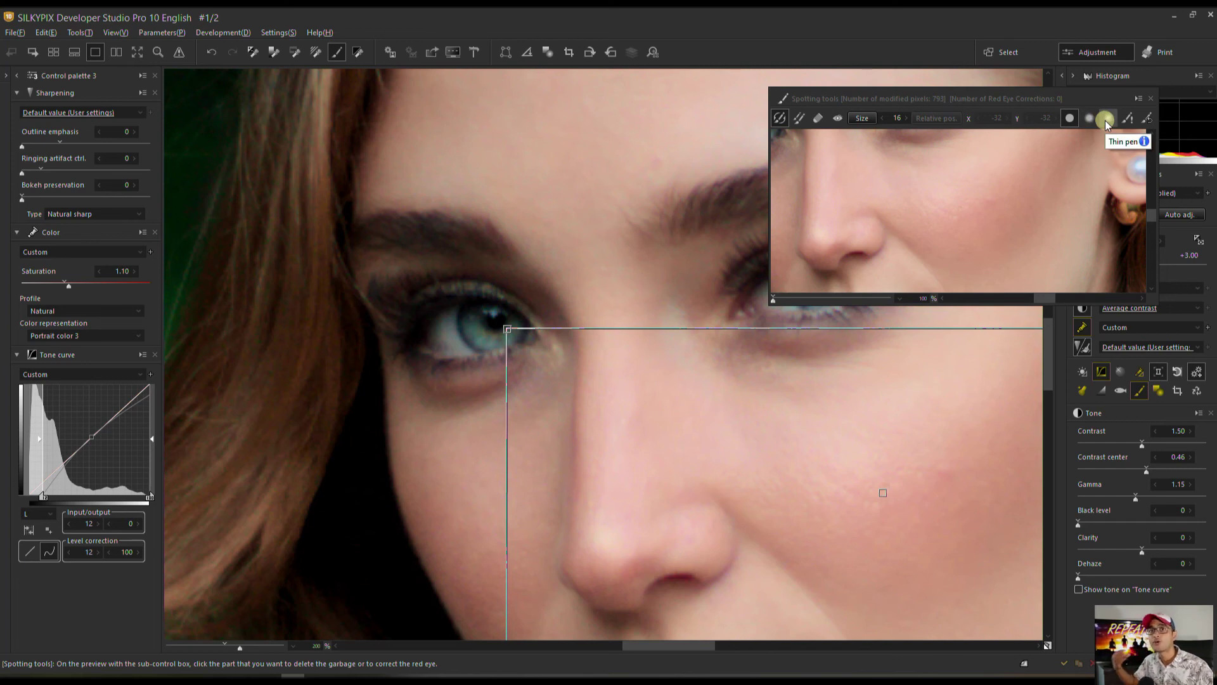
pyautogui.click(1150, 98)
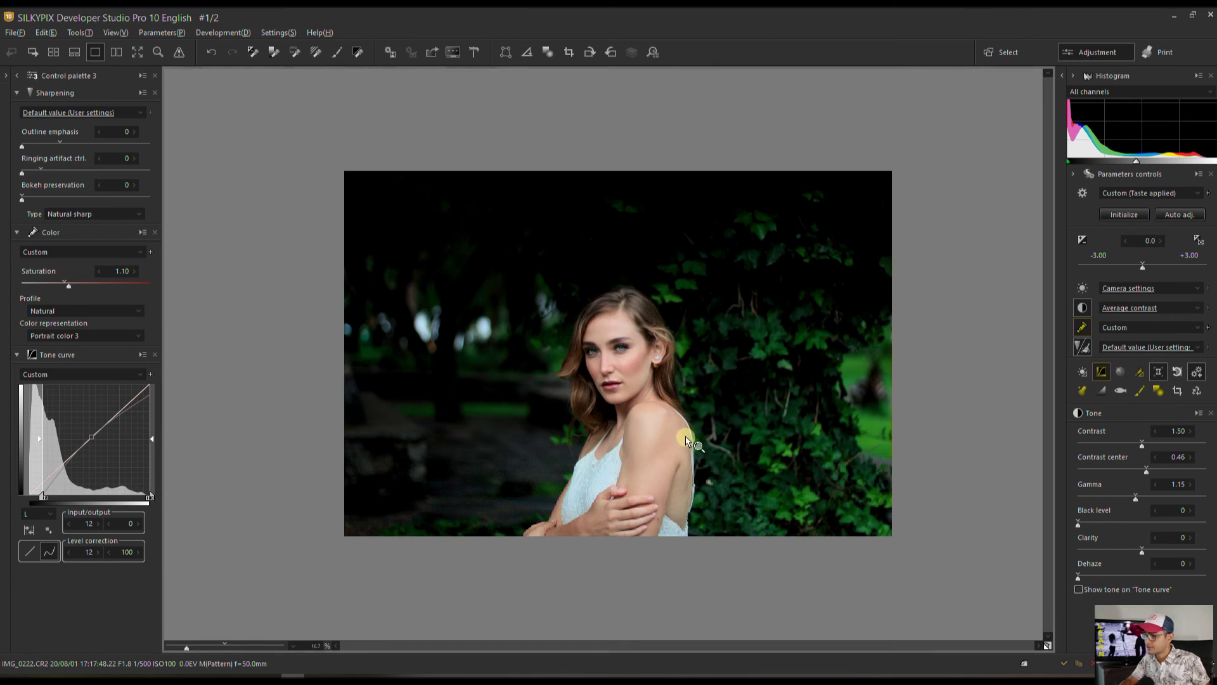
# Base white balance on her cheek's skin tone, warm it to 4950K, then show before/after view
pyautogui.moveTo(685, 438); pyautogui.dragTo(617, 437)
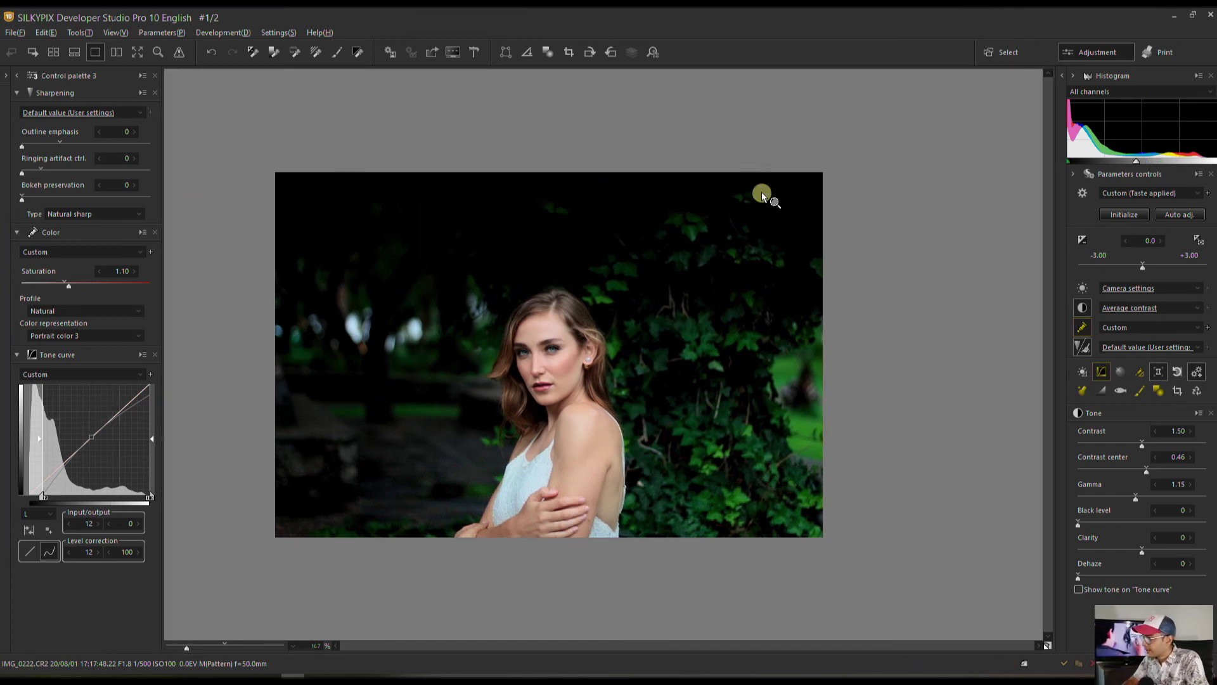
pyautogui.click(1085, 288)
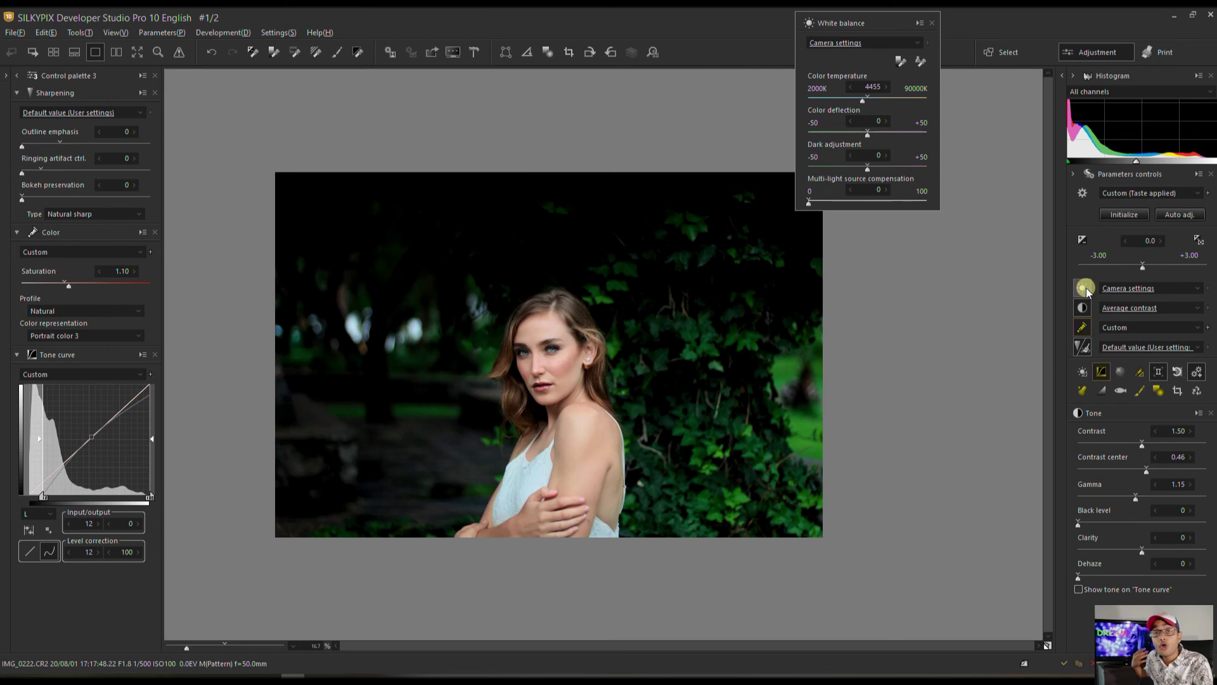
pyautogui.click(920, 60)
pyautogui.click(560, 371)
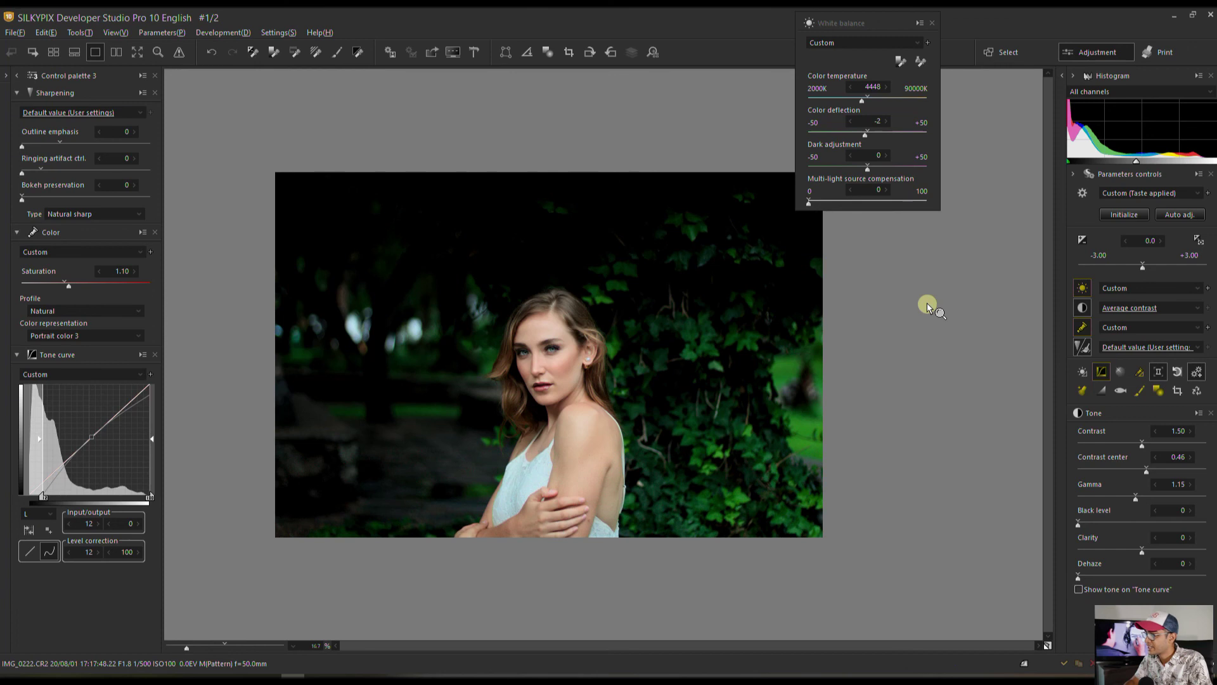
pyautogui.click(866, 98)
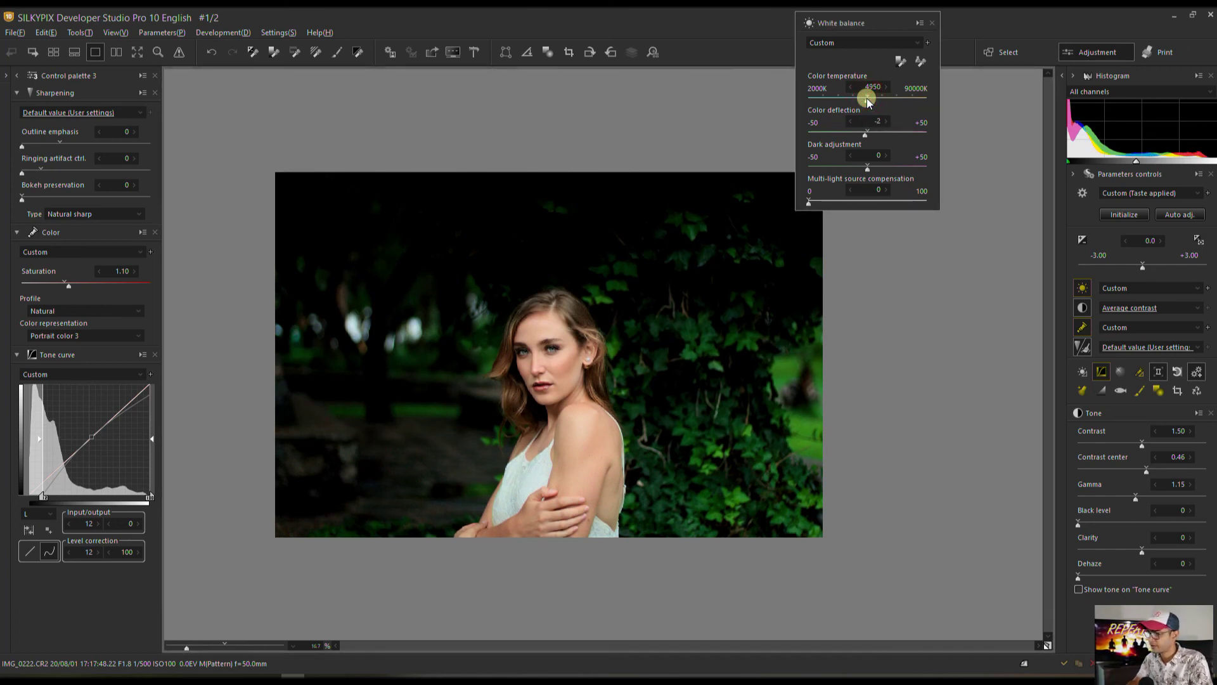
pyautogui.click(932, 23)
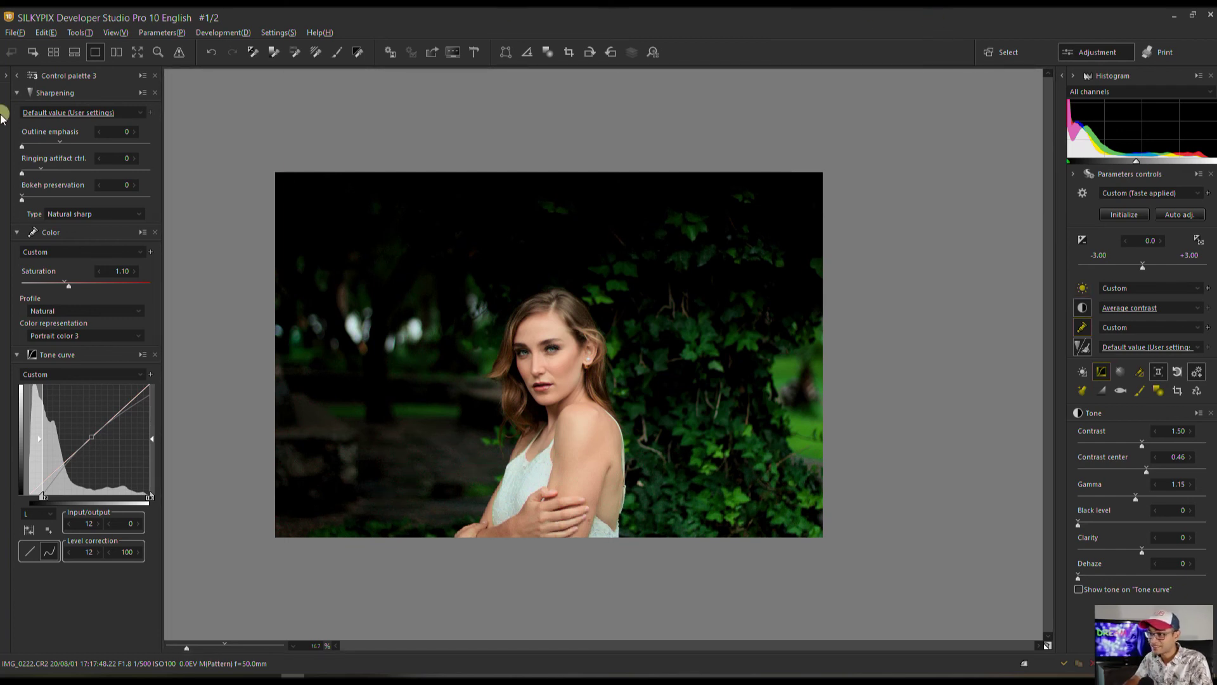
pyautogui.click(17, 75)
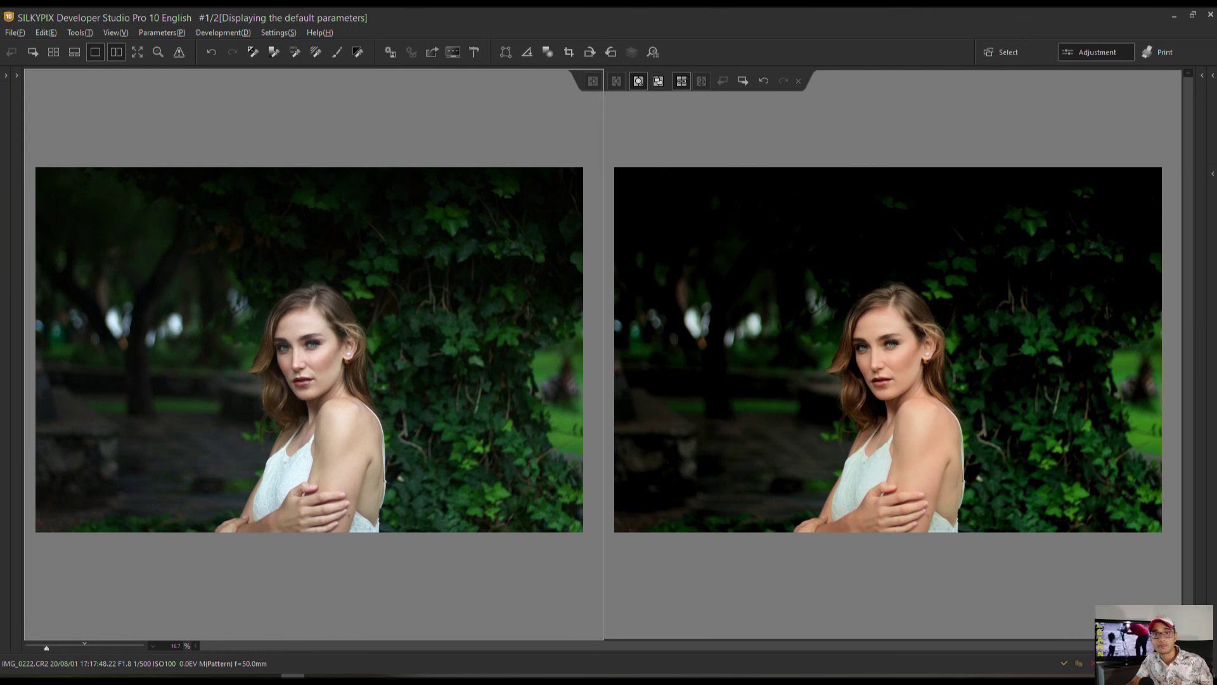
# Reset the comparison reference image to its default settings with Initialize
pyautogui.click(716, 367)
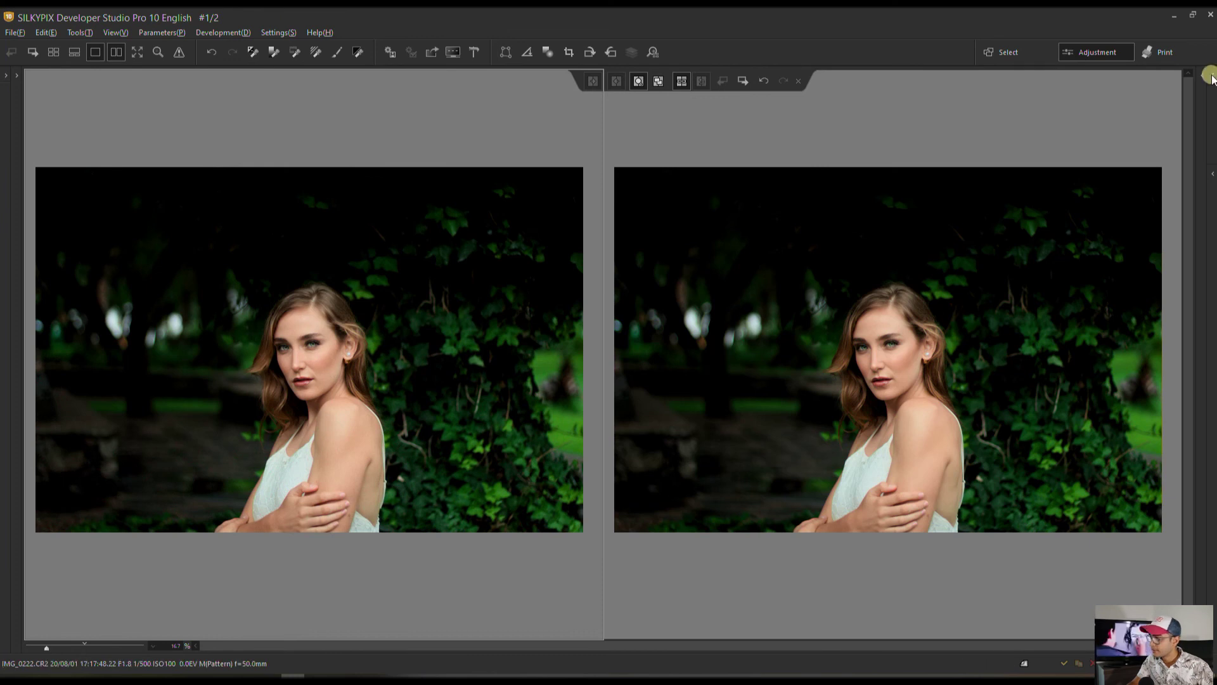
pyautogui.click(1212, 75)
pyautogui.click(1126, 213)
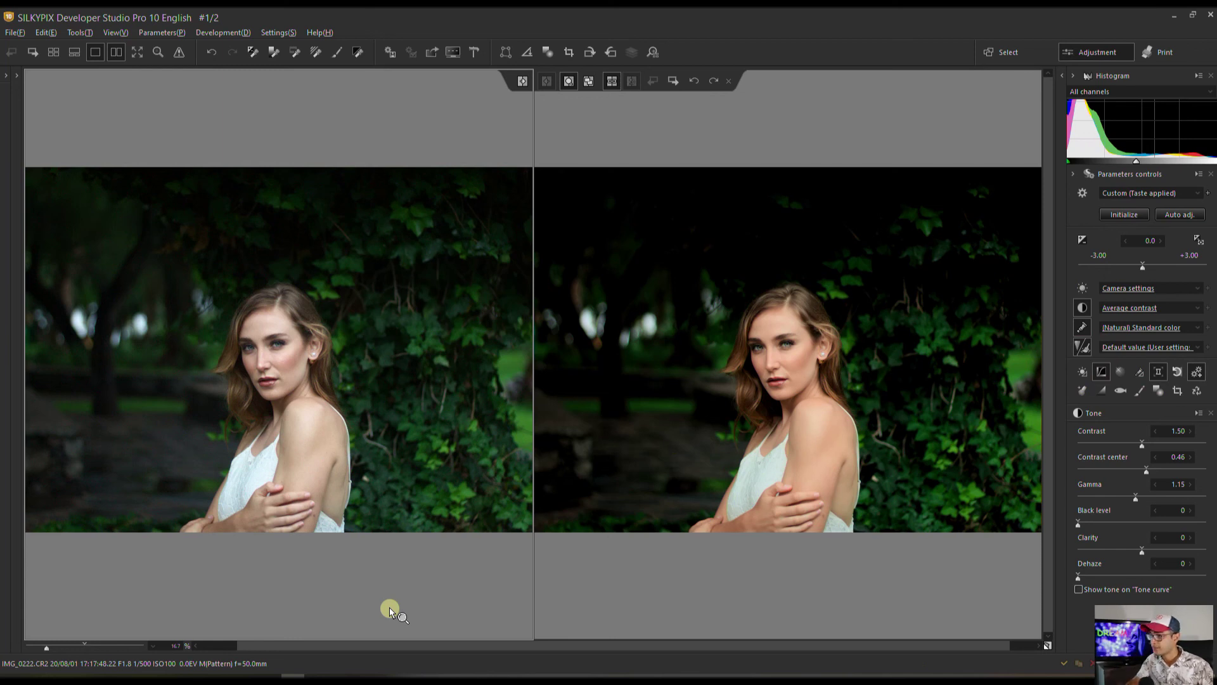
# Zoom both previews to 74% centred on her face, then advance to the rose portrait
pyautogui.click(55, 648)
pyautogui.moveTo(56, 648); pyautogui.dragTo(78, 654)
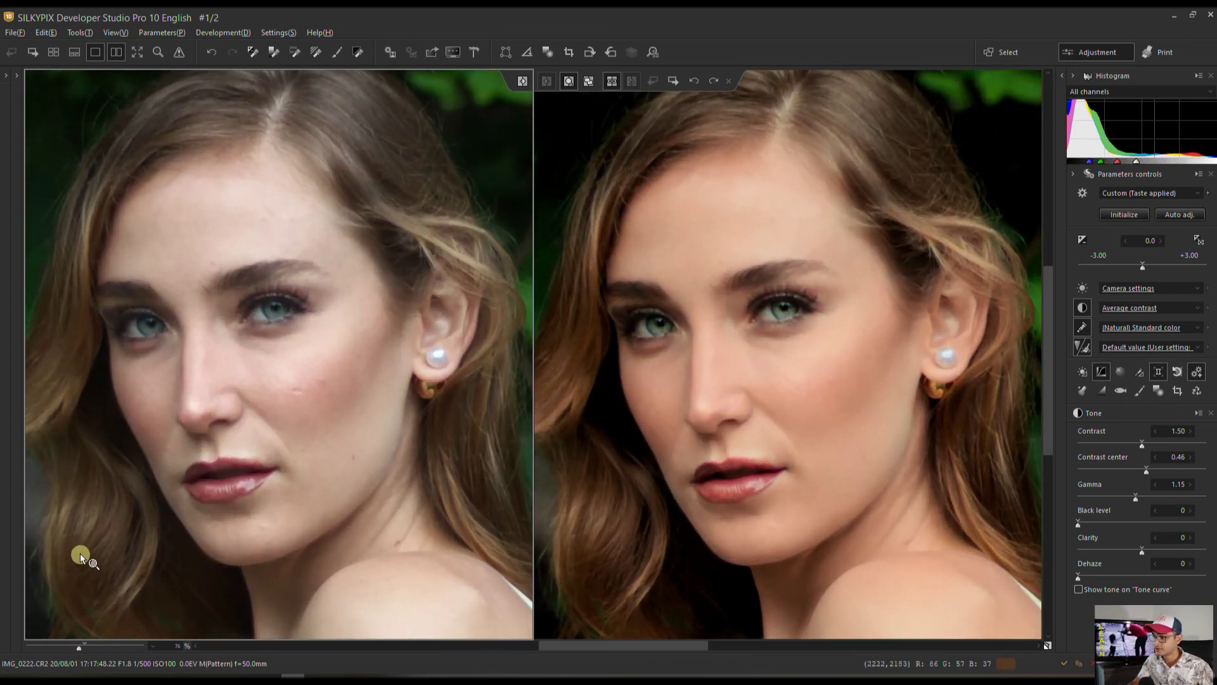
pyautogui.moveTo(81, 554); pyautogui.dragTo(57, 583)
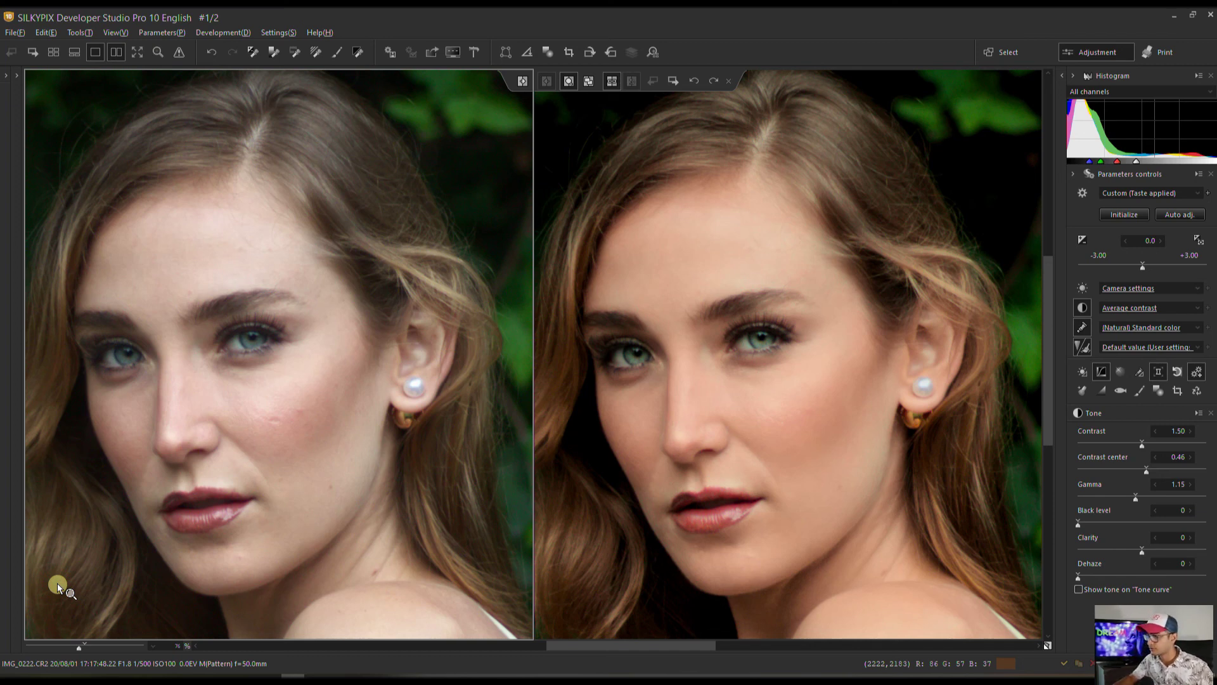
pyautogui.press('space')
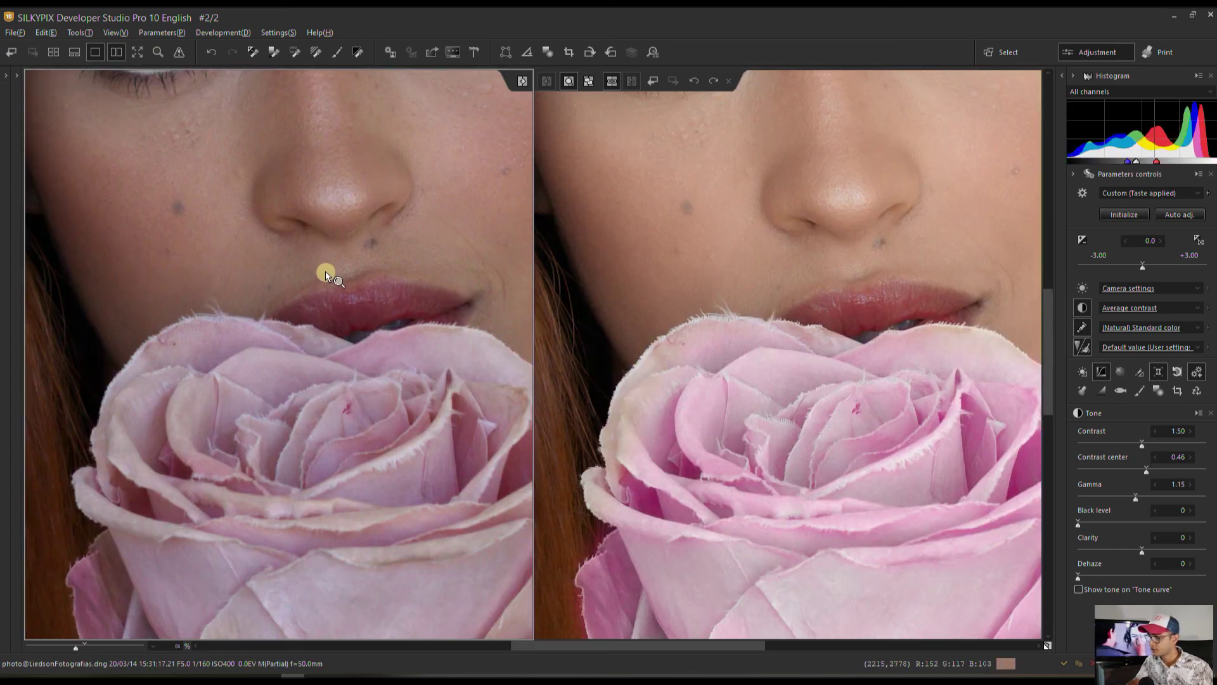
# Pan both previews to her eyes, then zoom out to 23% to show the whole portrait
pyautogui.moveTo(324, 269); pyautogui.dragTo(337, 543)
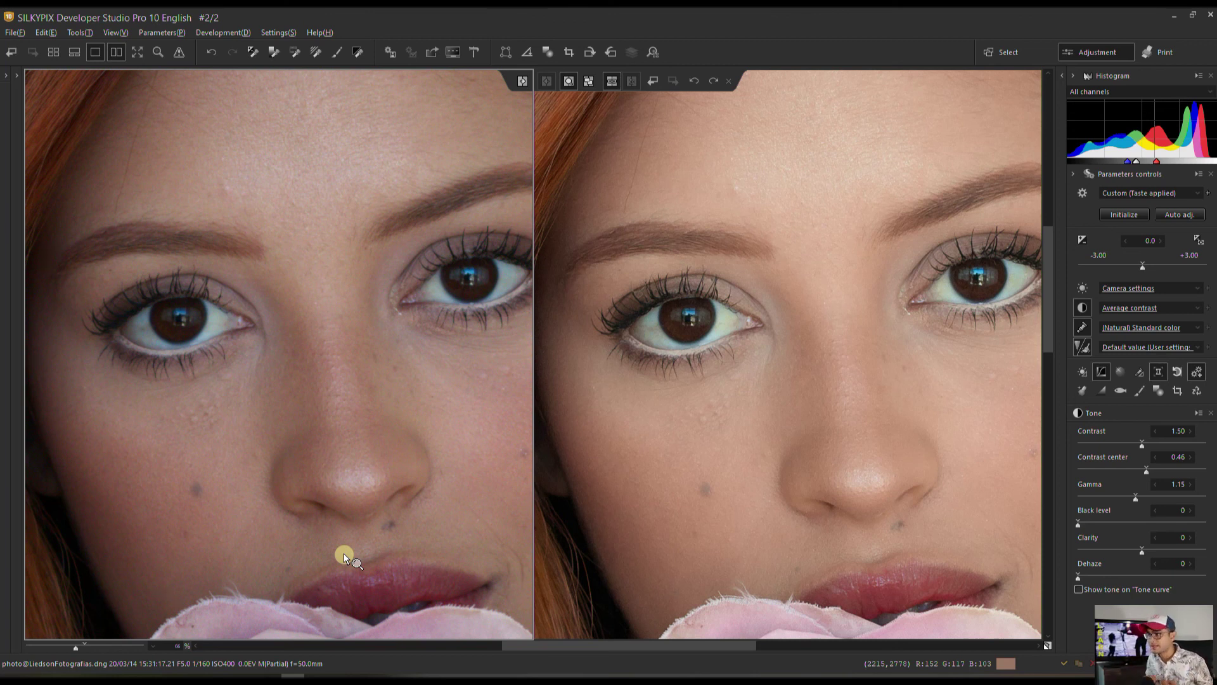
pyautogui.click(54, 648)
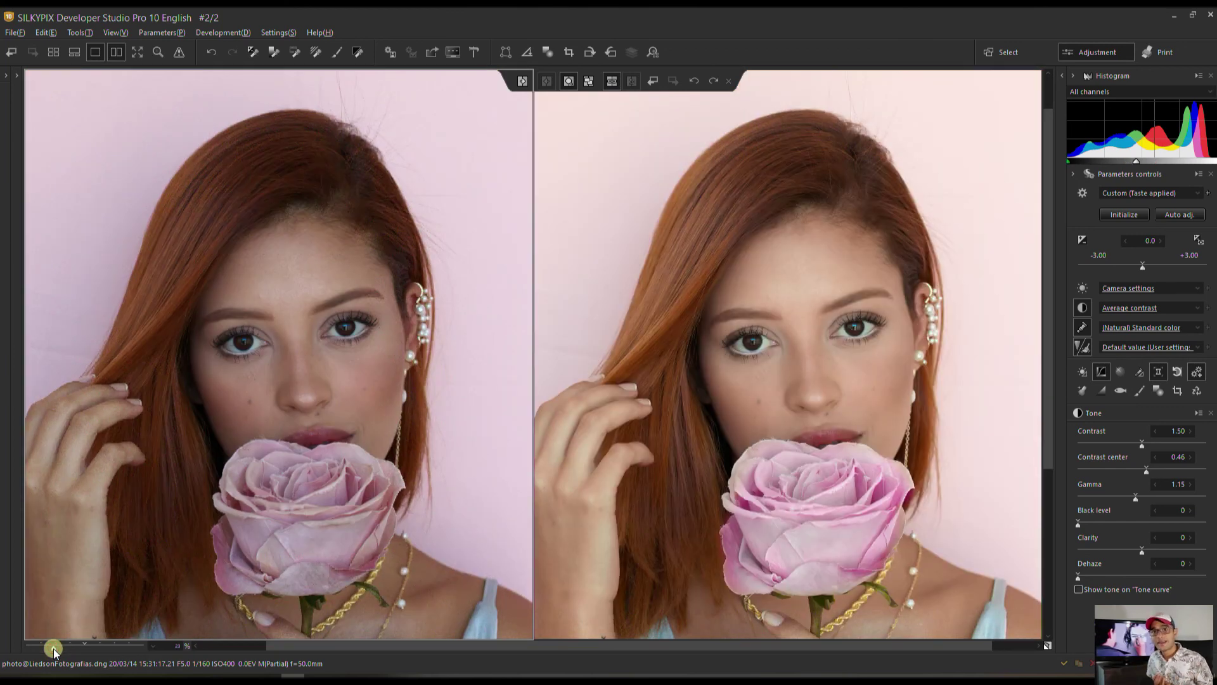